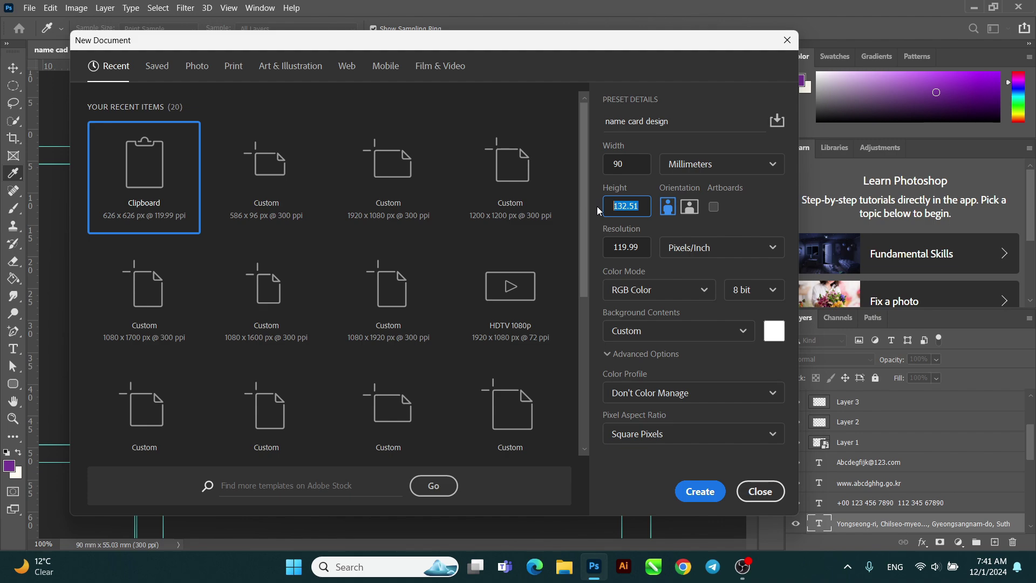
Step: Create the name card document in landscape orientation with a height of 50.5 mm and a resolution of 300 pixels/inch
{"action": "type", "text": "50.5"}
{"action": "left_click", "coordinate": [690, 207]}
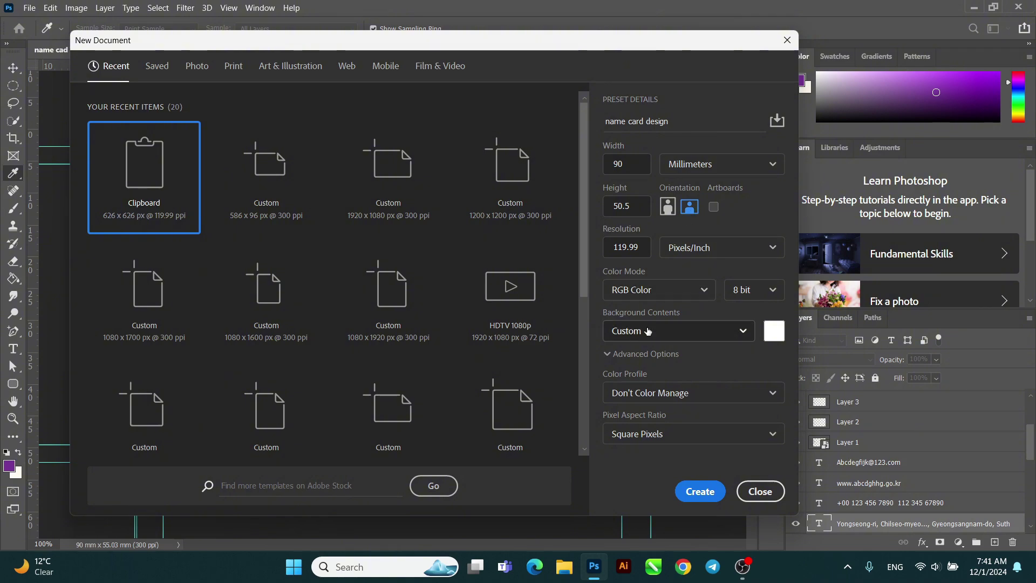
{"action": "left_click", "coordinate": [699, 248]}
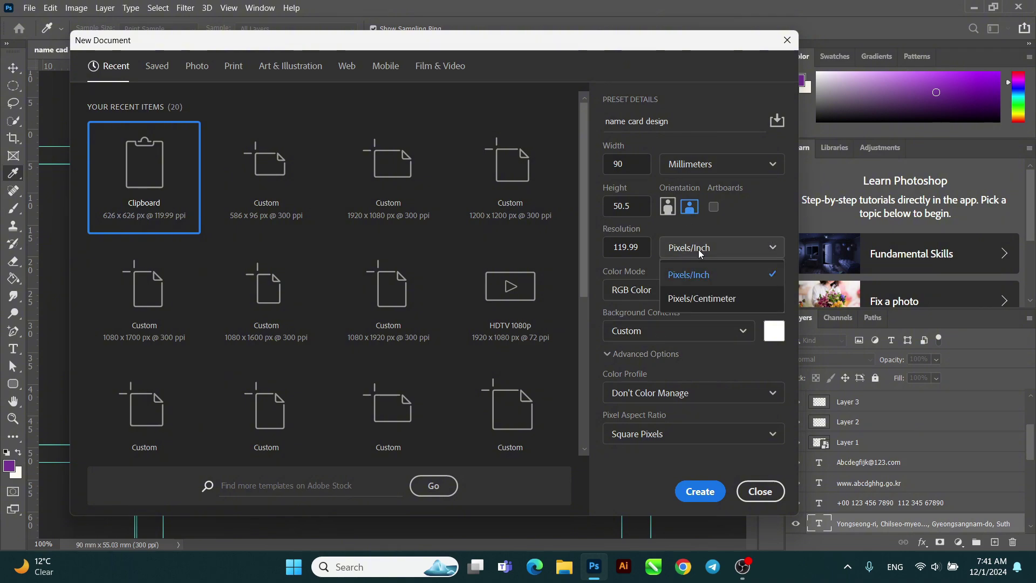
{"action": "left_click", "coordinate": [699, 280]}
{"action": "left_click_drag", "start_coordinate": [644, 247], "coordinate": [585, 249]}
{"action": "type", "text": "300"}
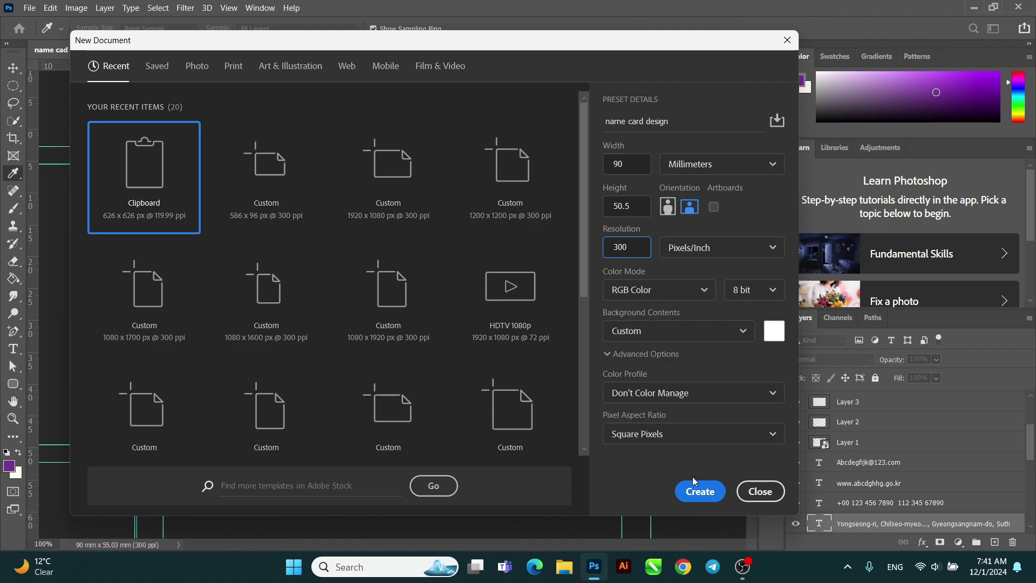
{"action": "key", "text": "Return"}
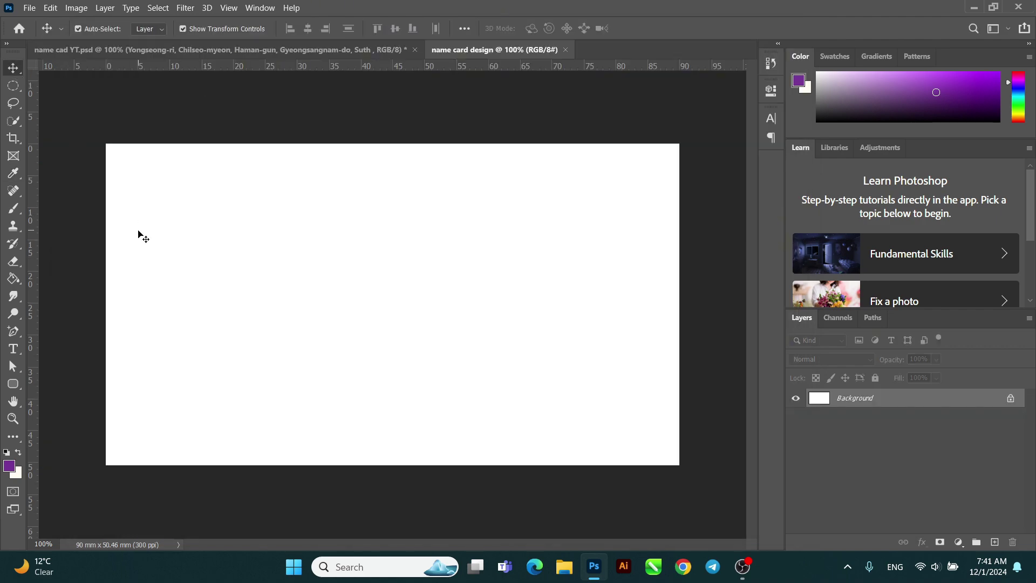
Step: Select the entire white canvas with the Rectangular Marquee tool
{"action": "left_click", "coordinate": [13, 85]}
{"action": "left_click", "coordinate": [88, 85]}
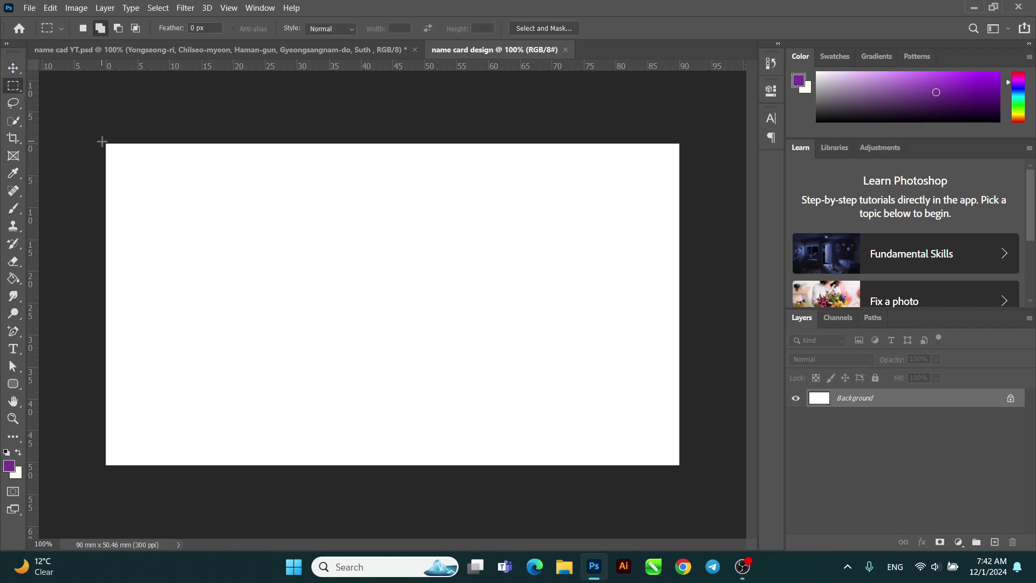
{"action": "left_click_drag", "start_coordinate": [105, 144], "coordinate": [679, 465]}
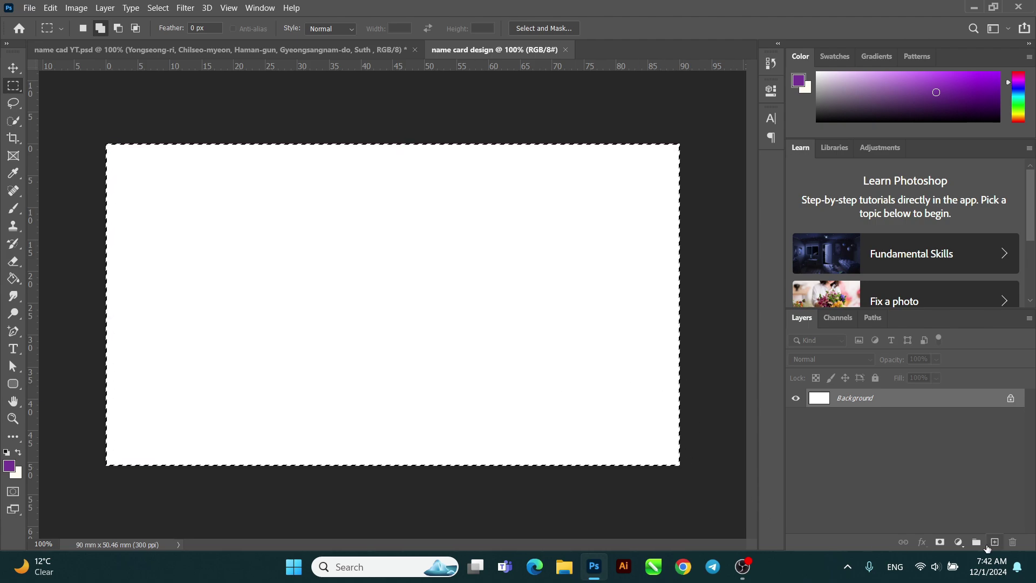
Step: Add a new layer, fill the selected area with the purple foreground color 763496 using the Paint Bucket, and deselect
{"action": "left_click", "coordinate": [995, 542]}
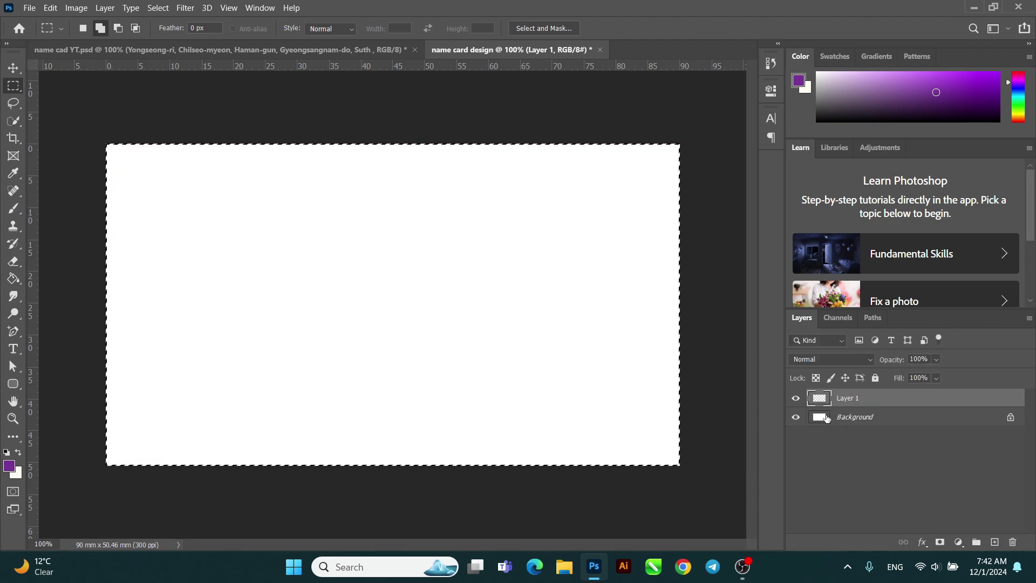
{"action": "left_click", "coordinate": [9, 466]}
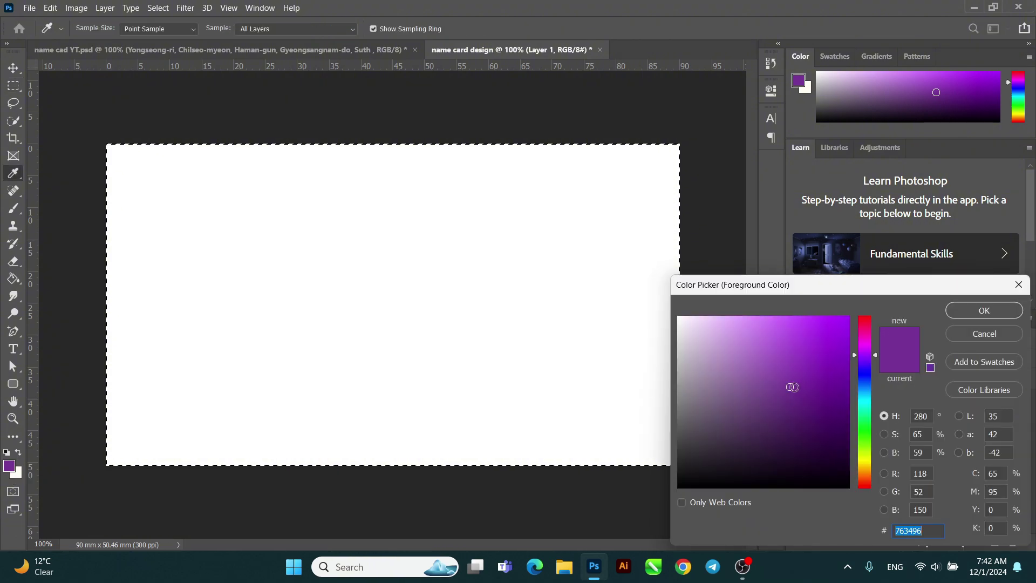
{"action": "left_click", "coordinate": [983, 311]}
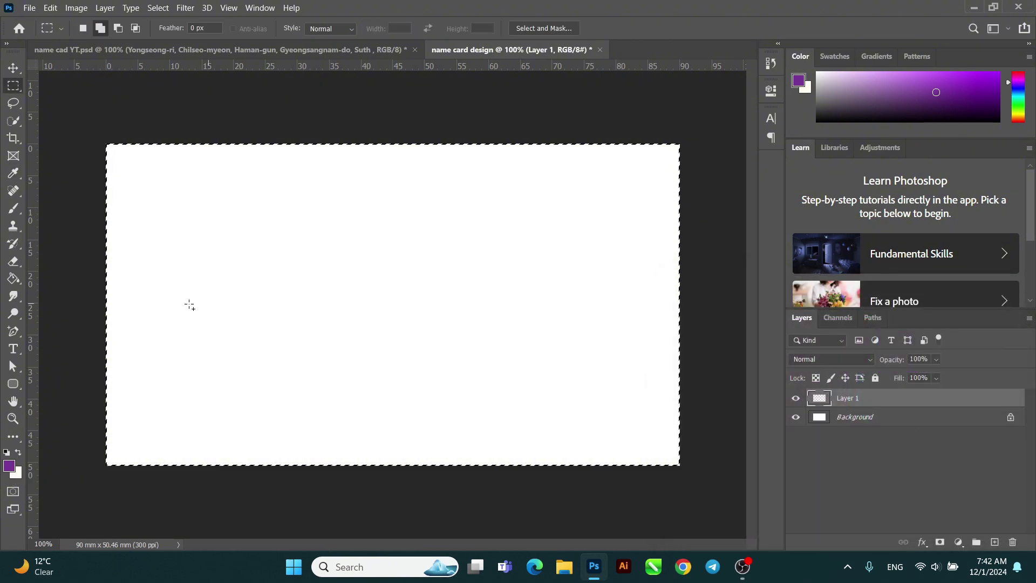
{"action": "left_click", "coordinate": [13, 279]}
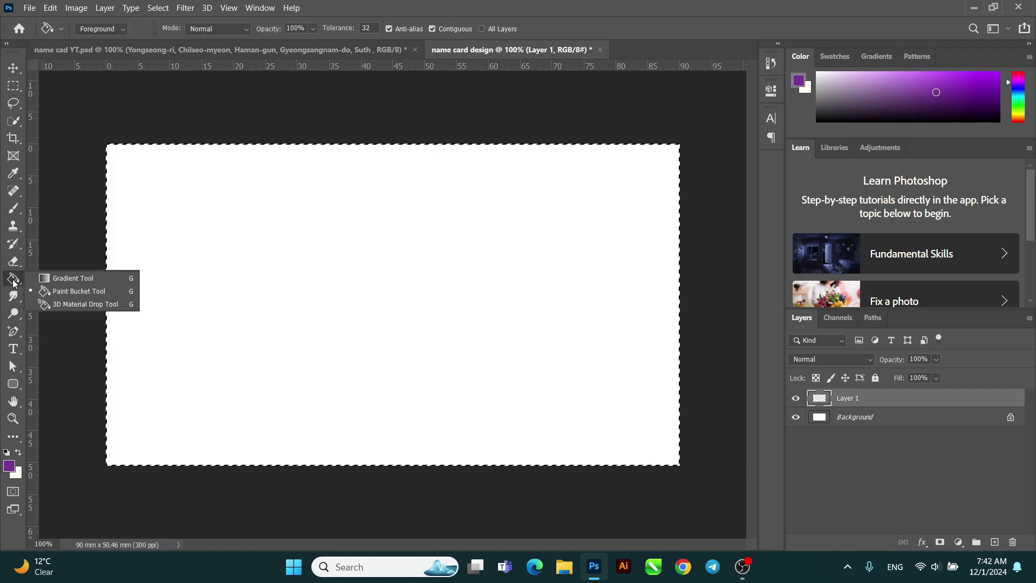
{"action": "left_click", "coordinate": [94, 293]}
{"action": "left_click", "coordinate": [364, 297]}
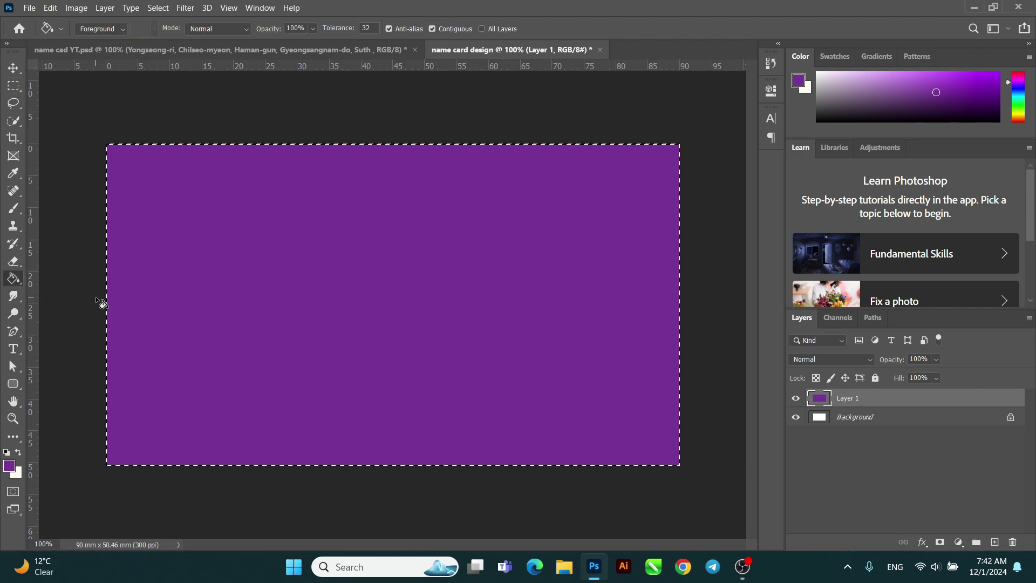
{"action": "key", "text": "ctrl+d"}
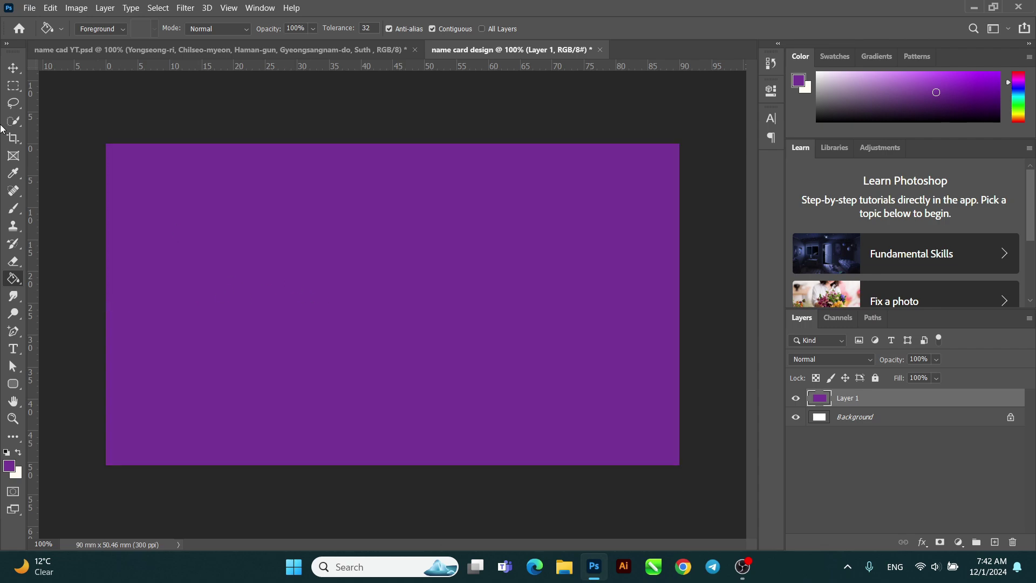
Step: Add a Gradient Overlay to the purple layer and set its style to Radial
{"action": "left_click", "coordinate": [14, 67]}
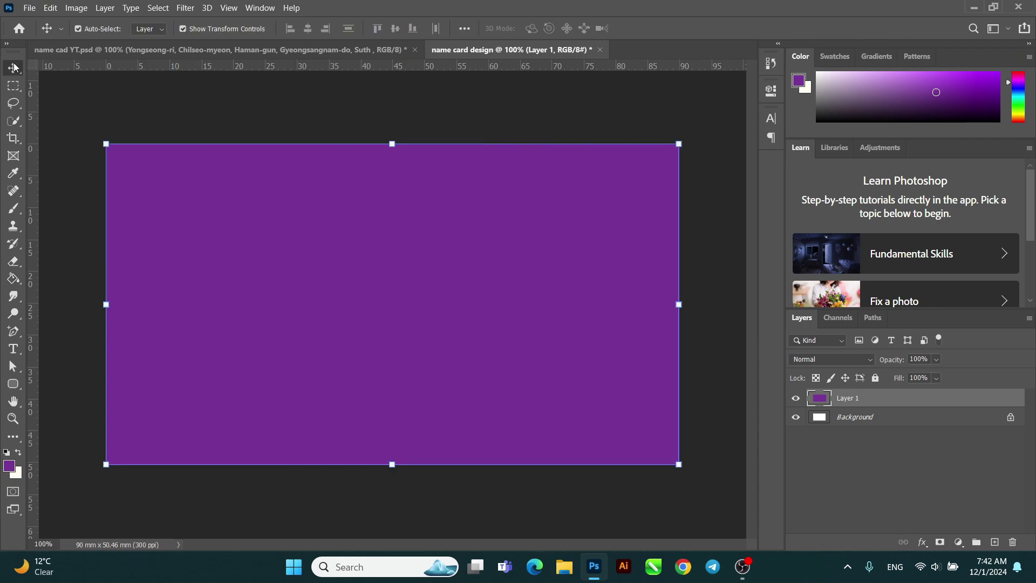
{"action": "left_click", "coordinate": [922, 542]}
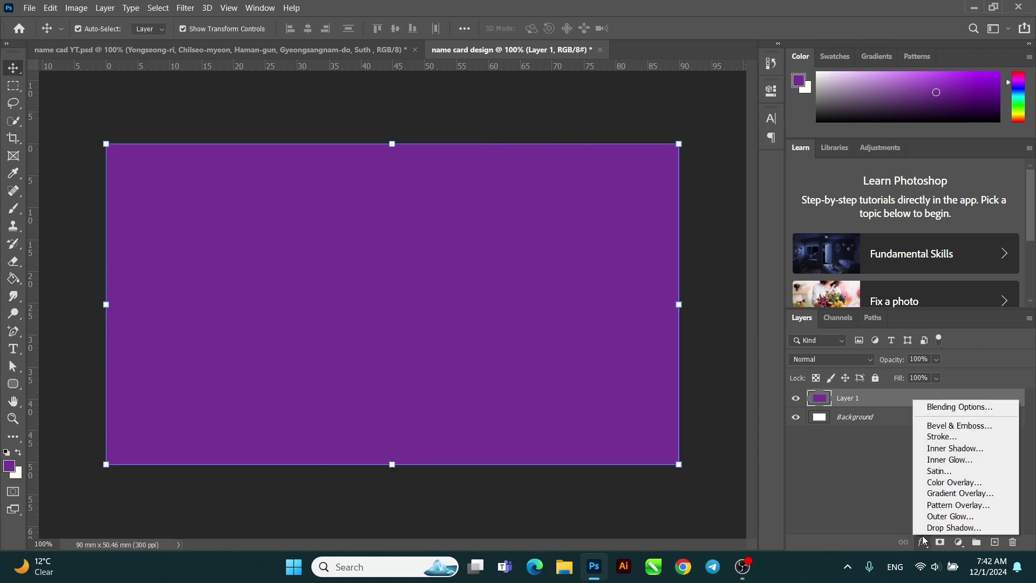
{"action": "left_click", "coordinate": [944, 494]}
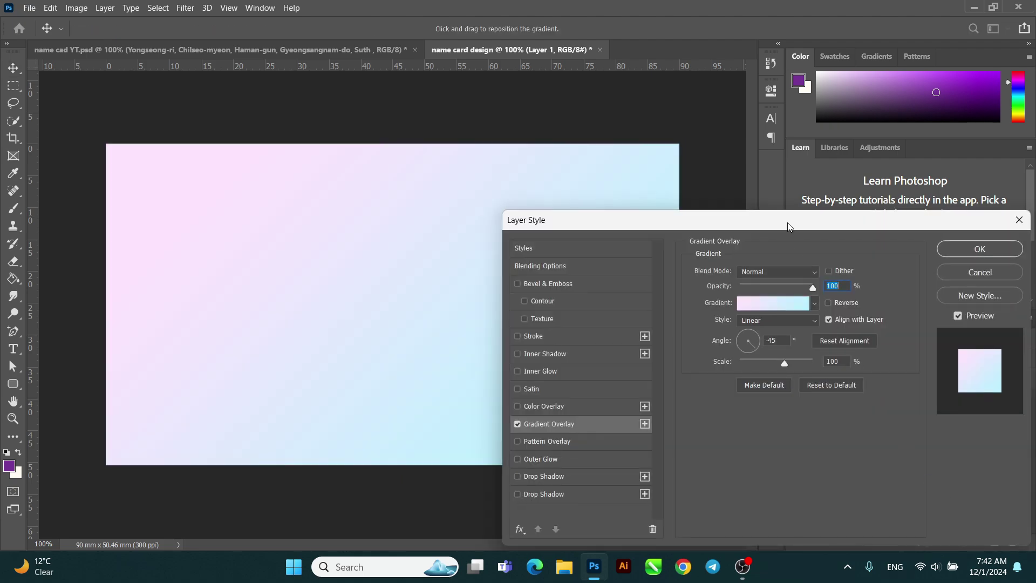
{"action": "left_click_drag", "start_coordinate": [788, 222], "coordinate": [835, 182]}
{"action": "left_click", "coordinate": [820, 262]}
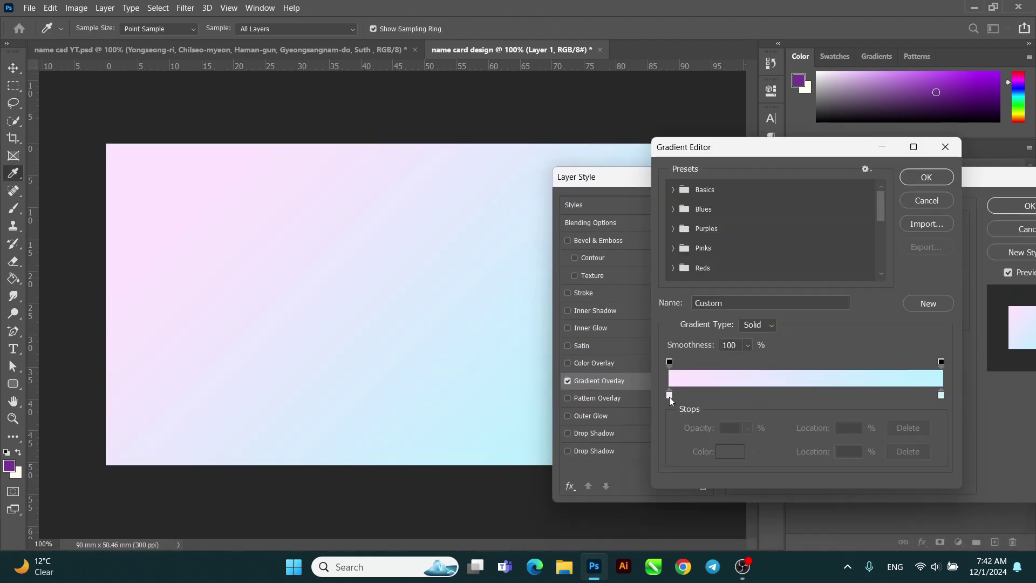
{"action": "left_click", "coordinate": [918, 202]}
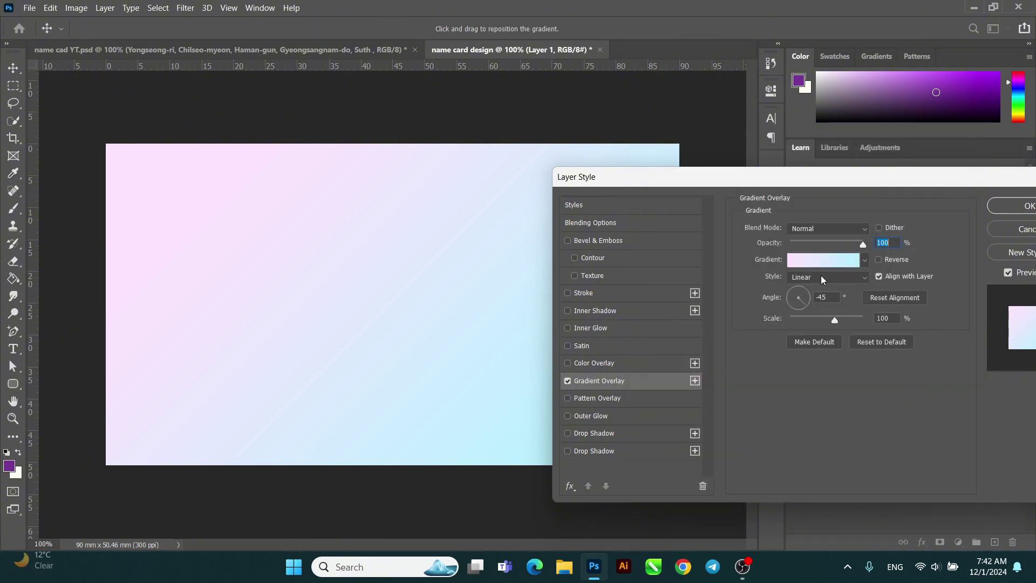
{"action": "left_click", "coordinate": [821, 275]}
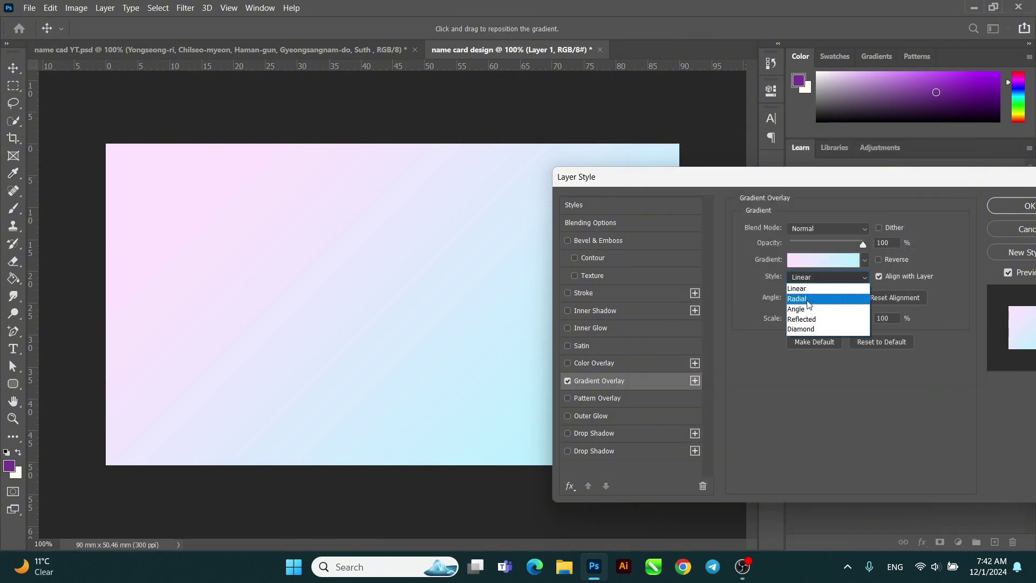
{"action": "left_click", "coordinate": [811, 304]}
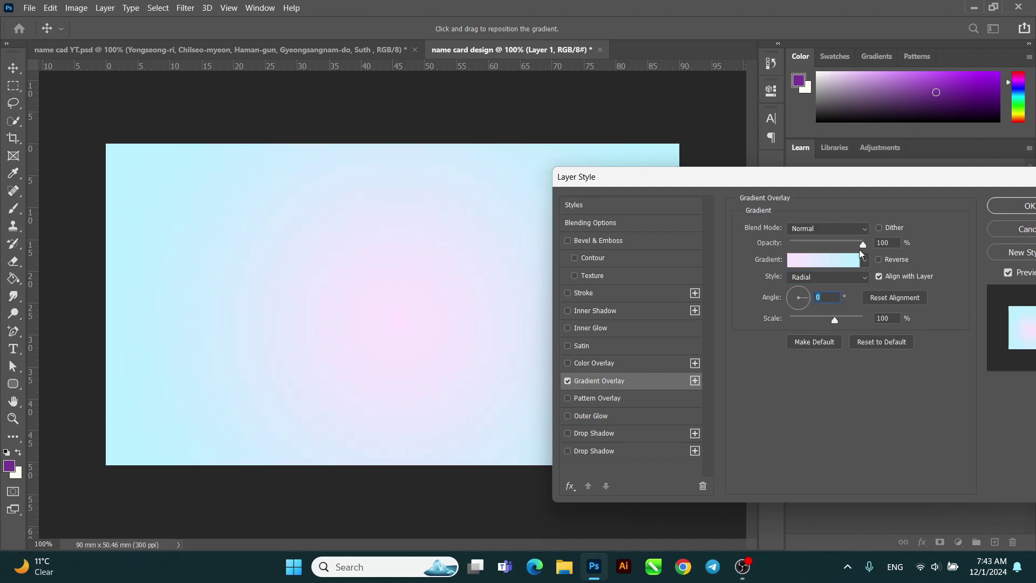
Step: Set the end color stop of the overlay gradient to 1f1339
{"action": "left_click", "coordinate": [841, 258]}
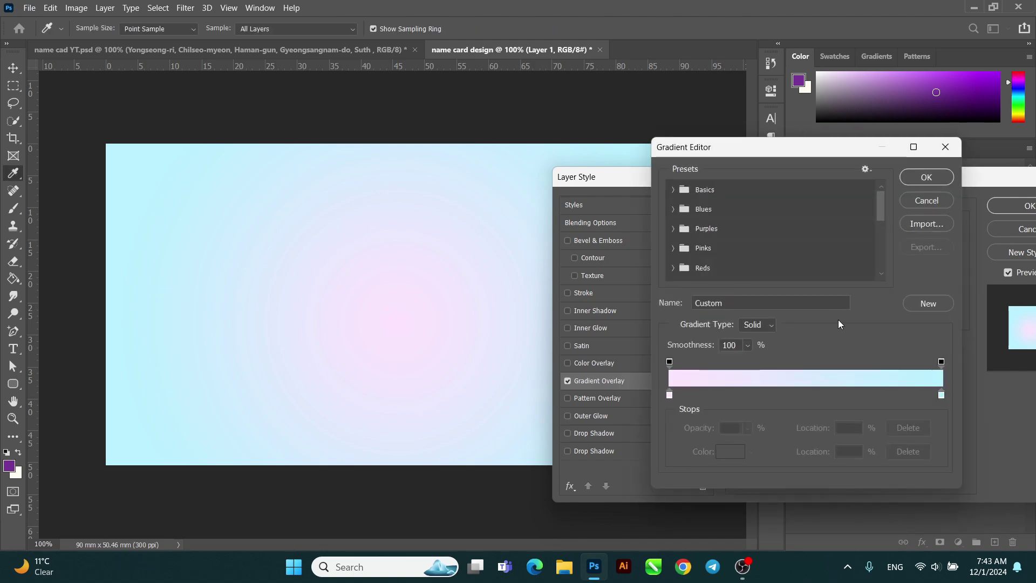
{"action": "double_click", "coordinate": [941, 397]}
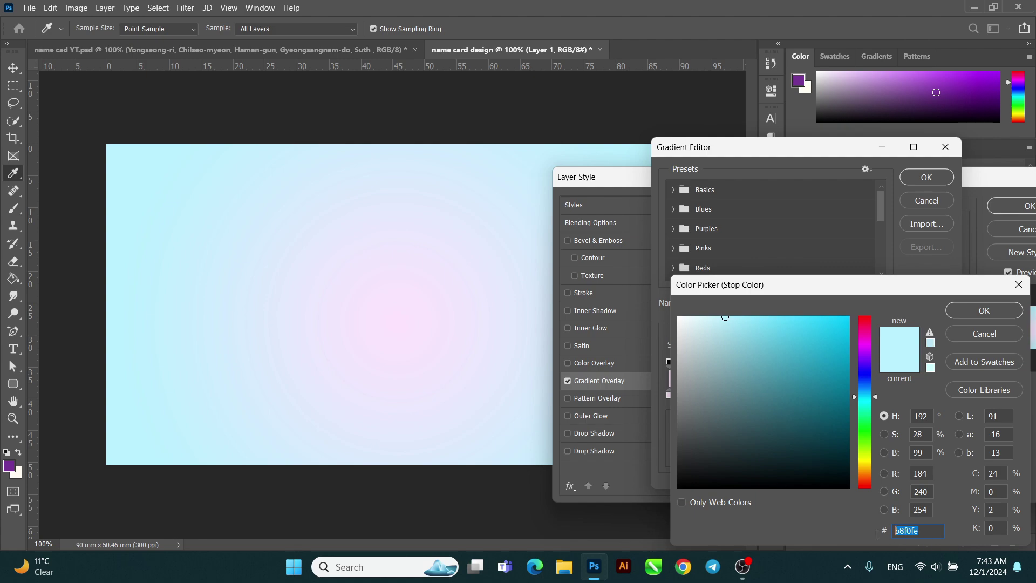
{"action": "type", "text": "1"}
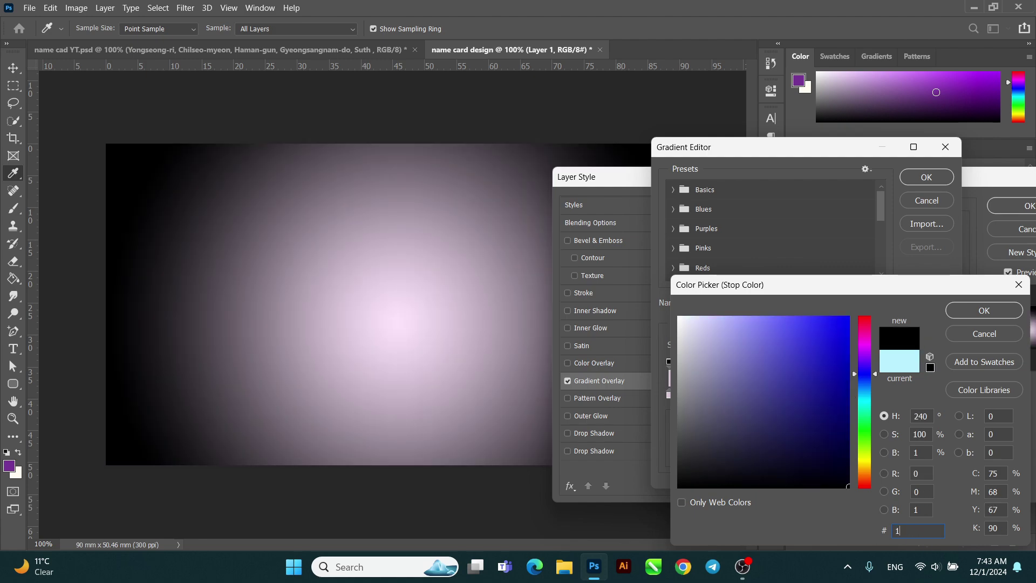
{"action": "type", "text": "f"}
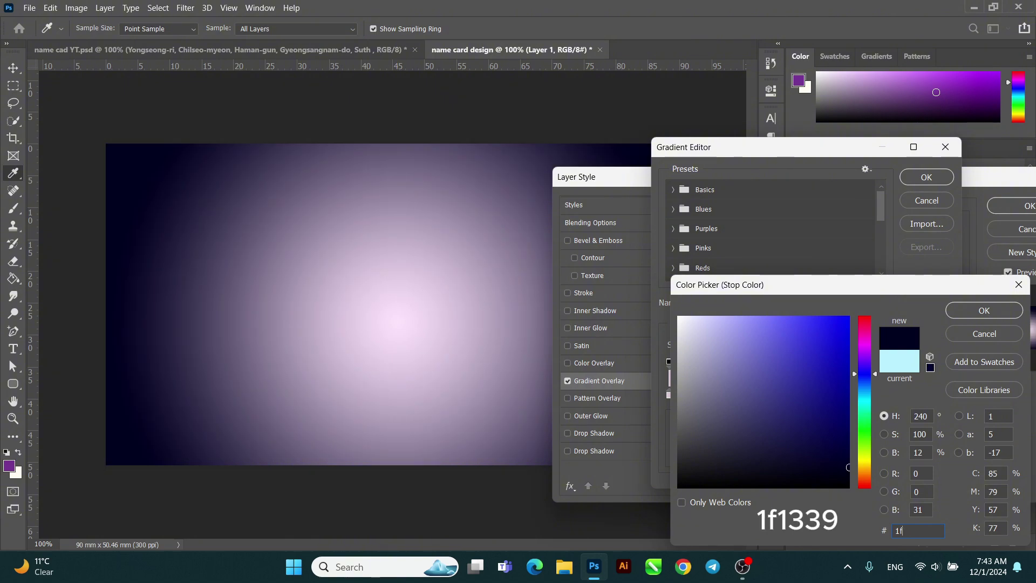
{"action": "type", "text": "1339"}
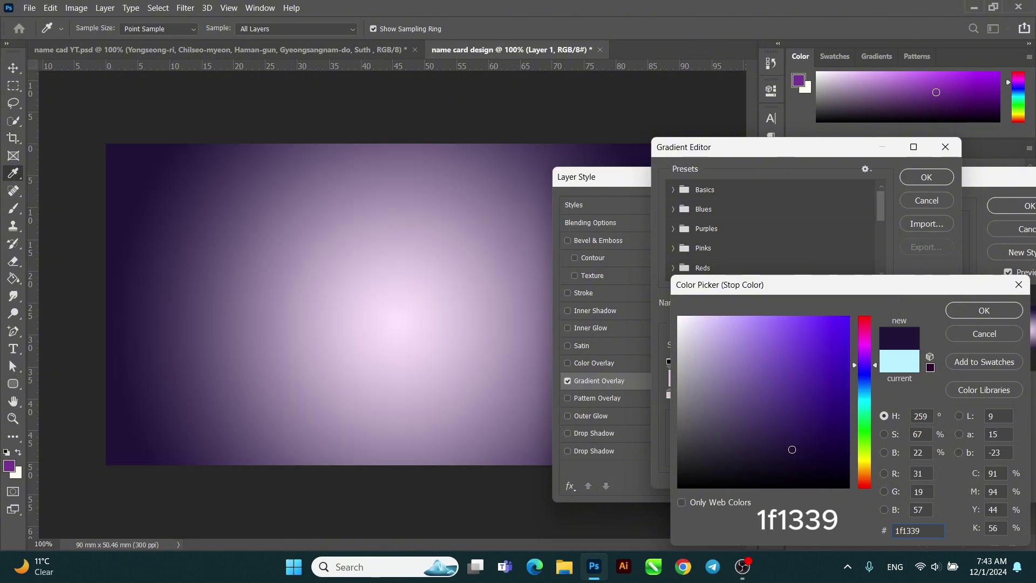
{"action": "left_click", "coordinate": [975, 318]}
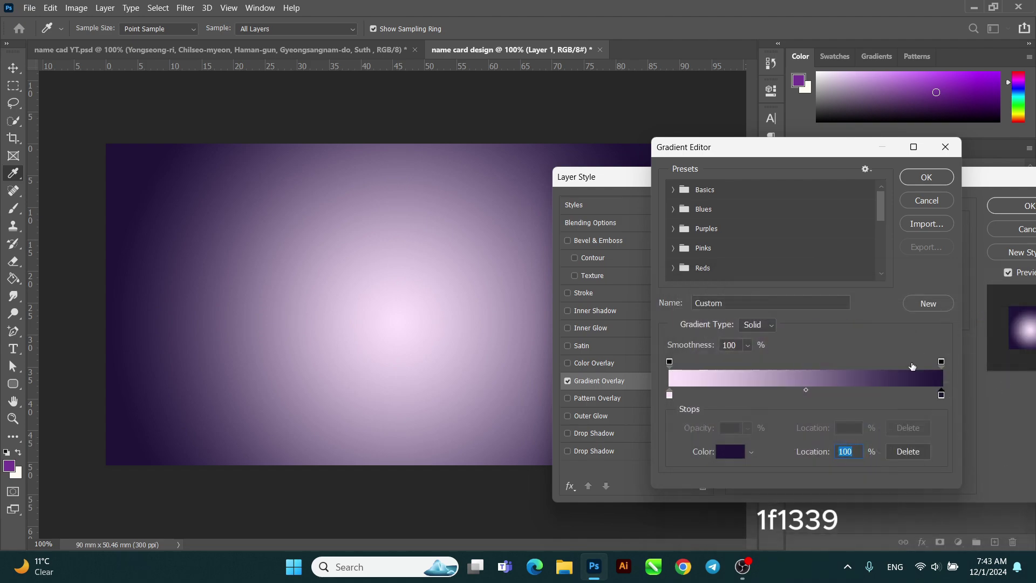
Step: Set the starting color stop of the overlay gradient to 8b4ba9 and accept the edited gradient
{"action": "left_click", "coordinate": [672, 397]}
{"action": "double_click", "coordinate": [671, 396]}
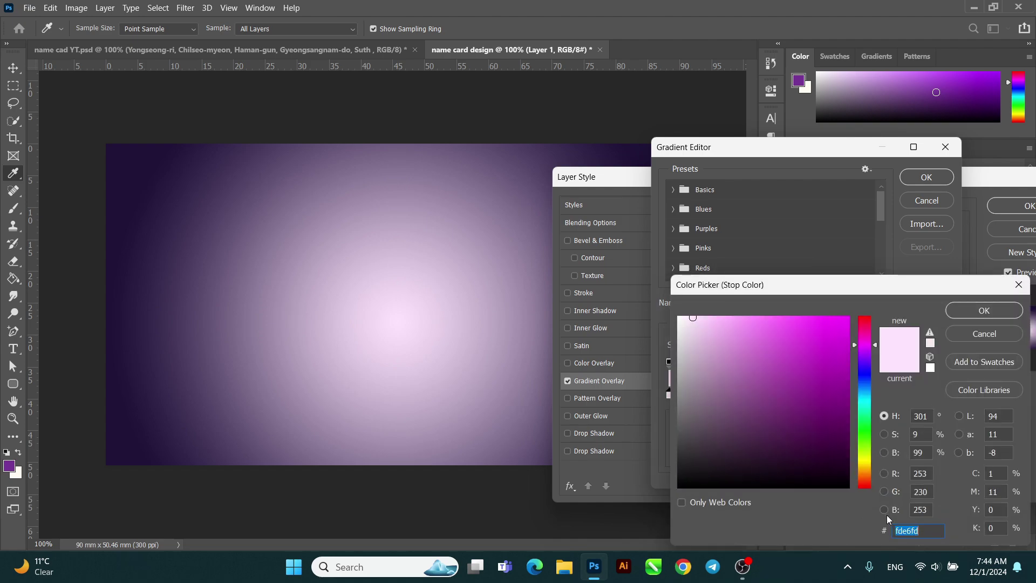
{"action": "key", "text": "BackSpace"}
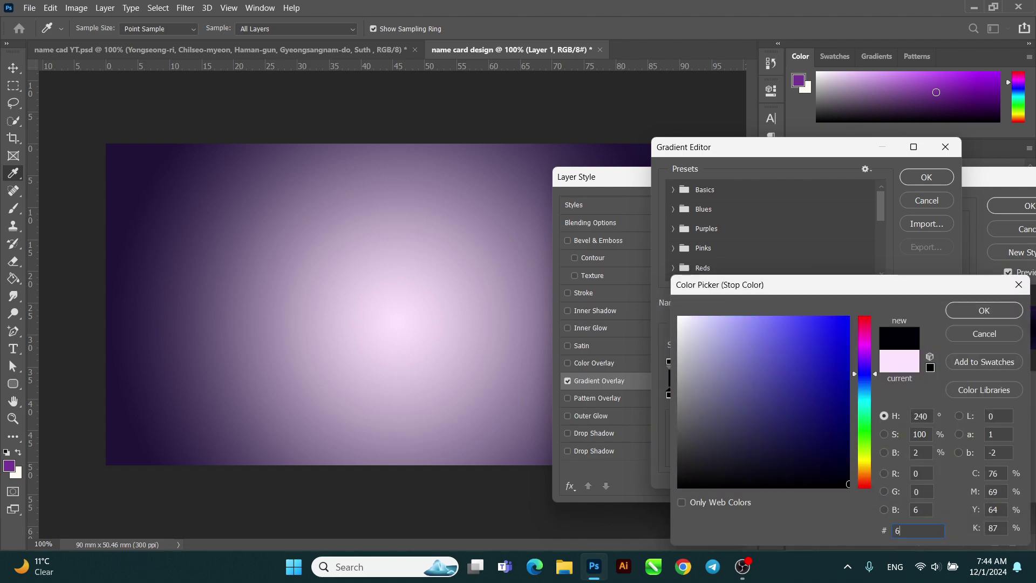
{"action": "type", "text": "8"}
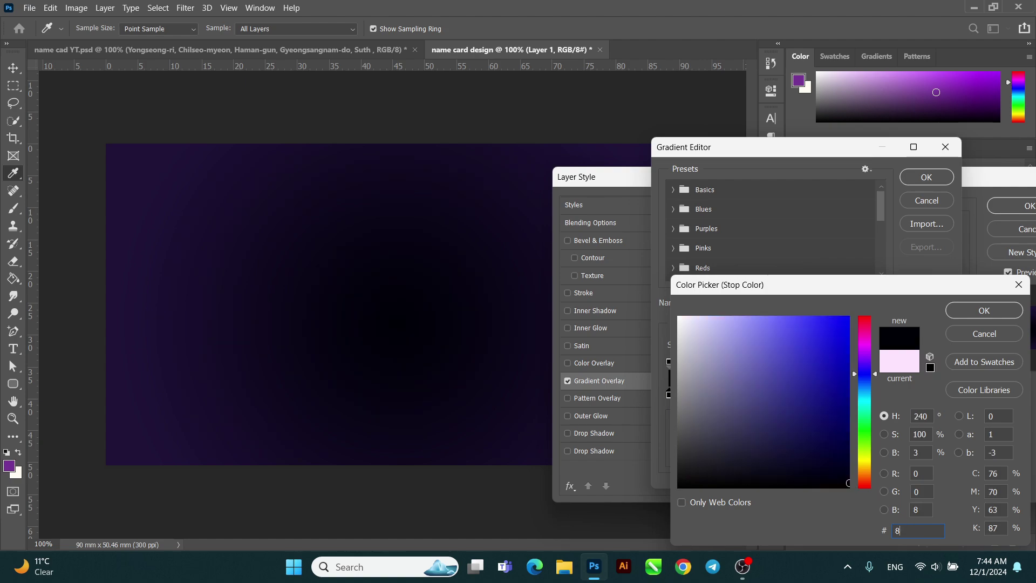
{"action": "type", "text": "8bb44"}
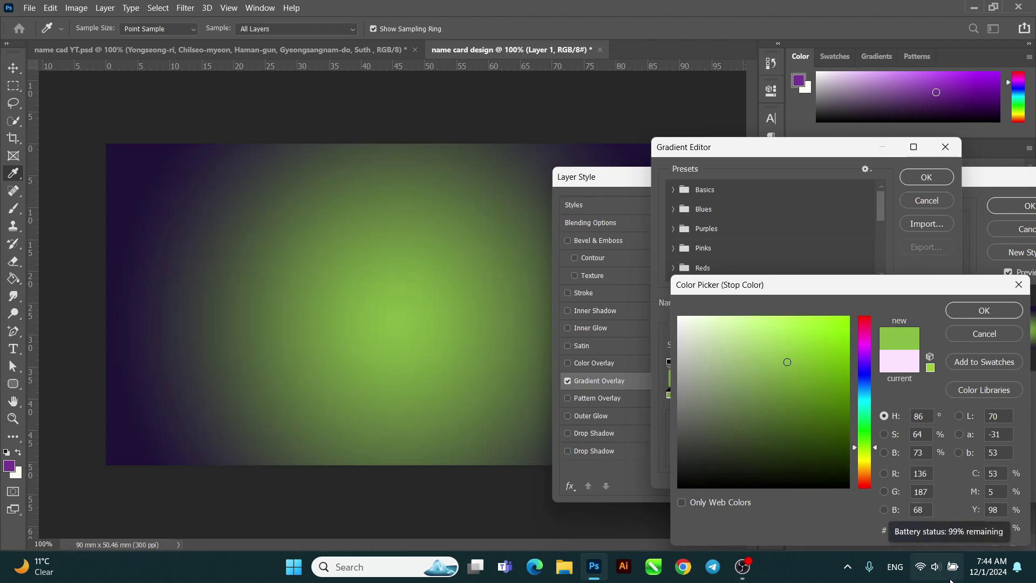
{"action": "type", "text": "ba9"}
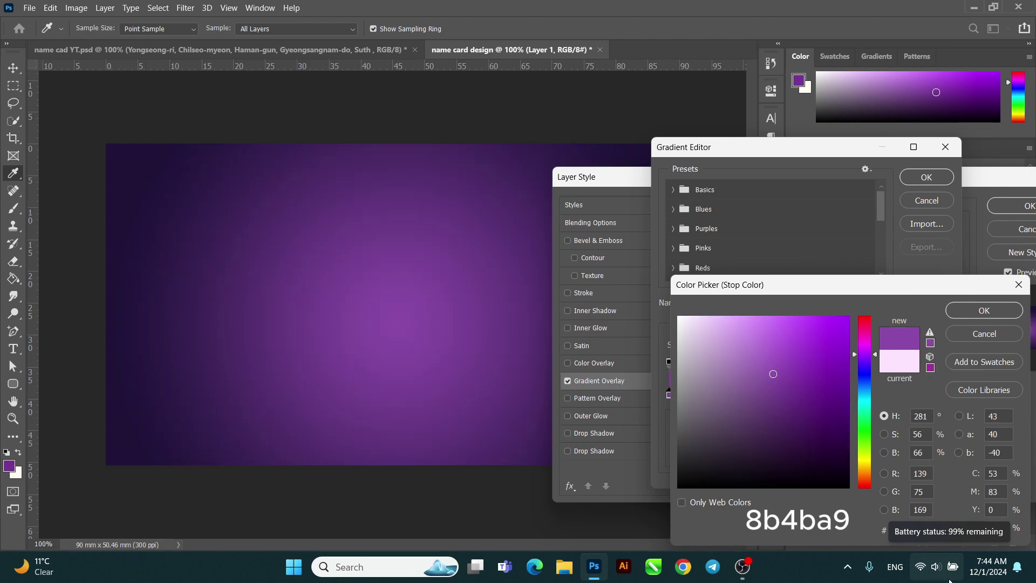
{"action": "left_click", "coordinate": [986, 310]}
{"action": "left_click", "coordinate": [921, 178]}
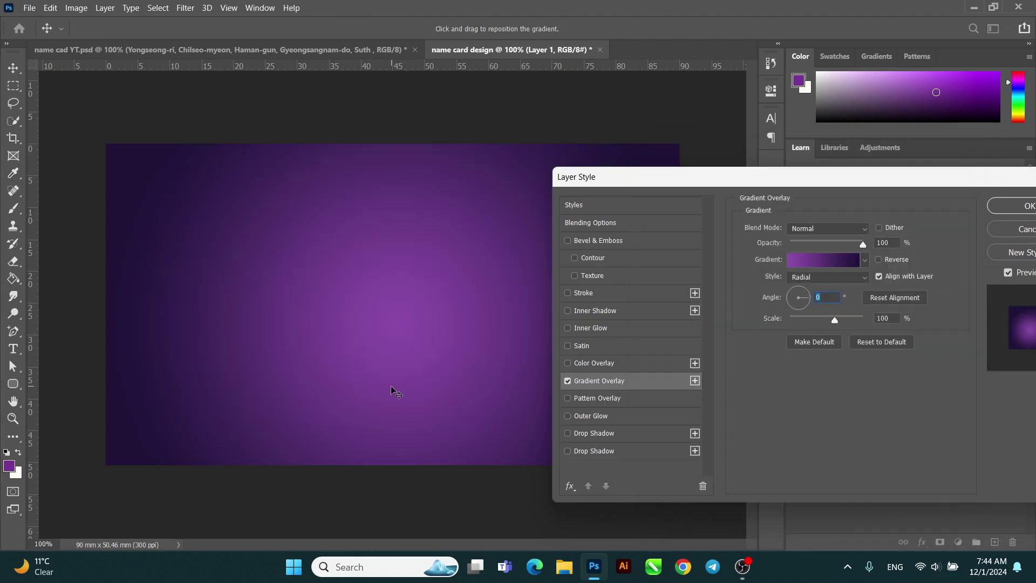
Step: Shift the center of the radial gradient to the card's upper-left area and set the gradient scale to 78%
{"action": "left_click_drag", "start_coordinate": [414, 351], "coordinate": [322, 293]}
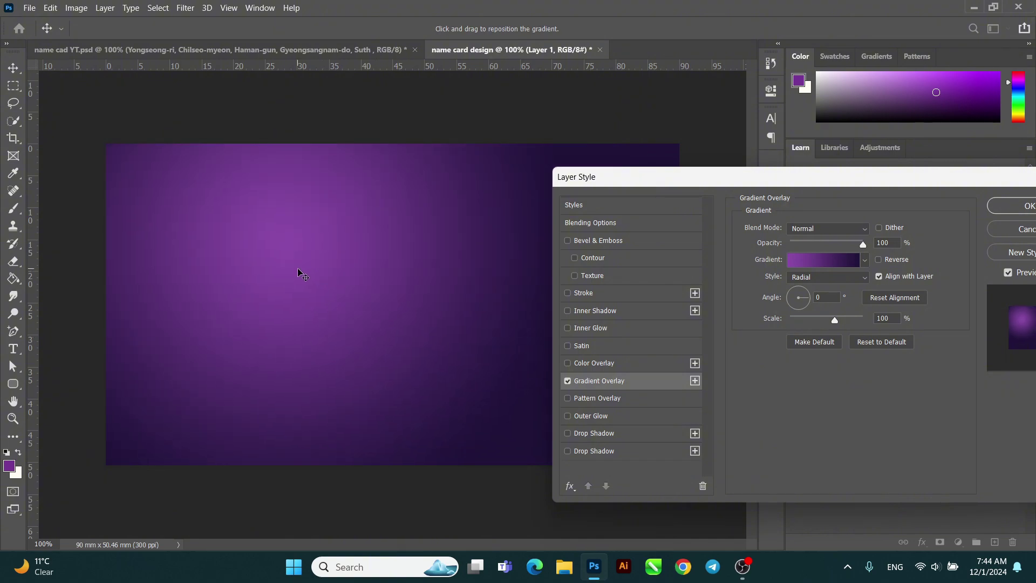
{"action": "left_click_drag", "start_coordinate": [660, 180], "coordinate": [728, 206]}
{"action": "left_click_drag", "start_coordinate": [902, 346], "coordinate": [887, 346]}
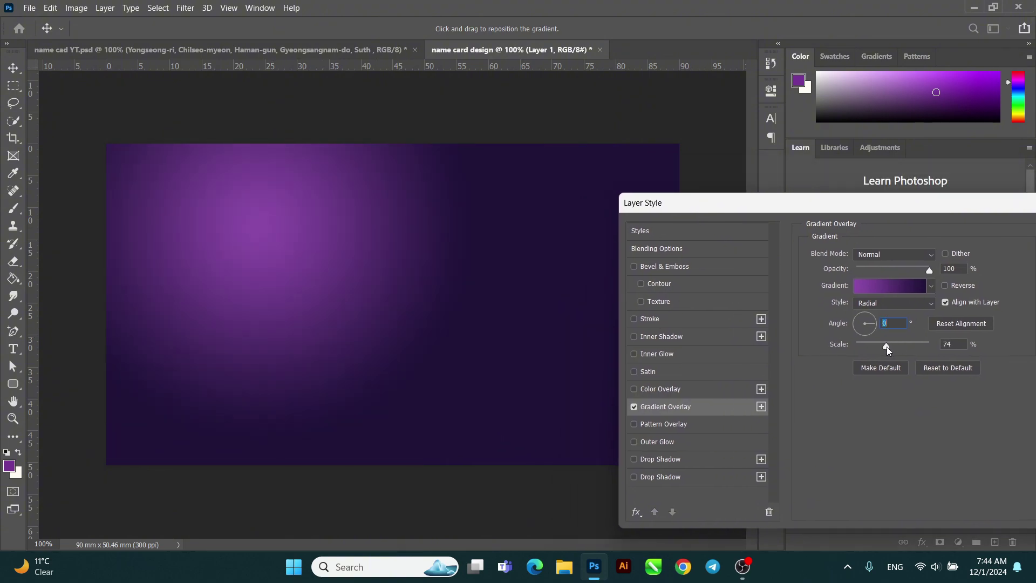
{"action": "left_click_drag", "start_coordinate": [297, 261], "coordinate": [274, 254]}
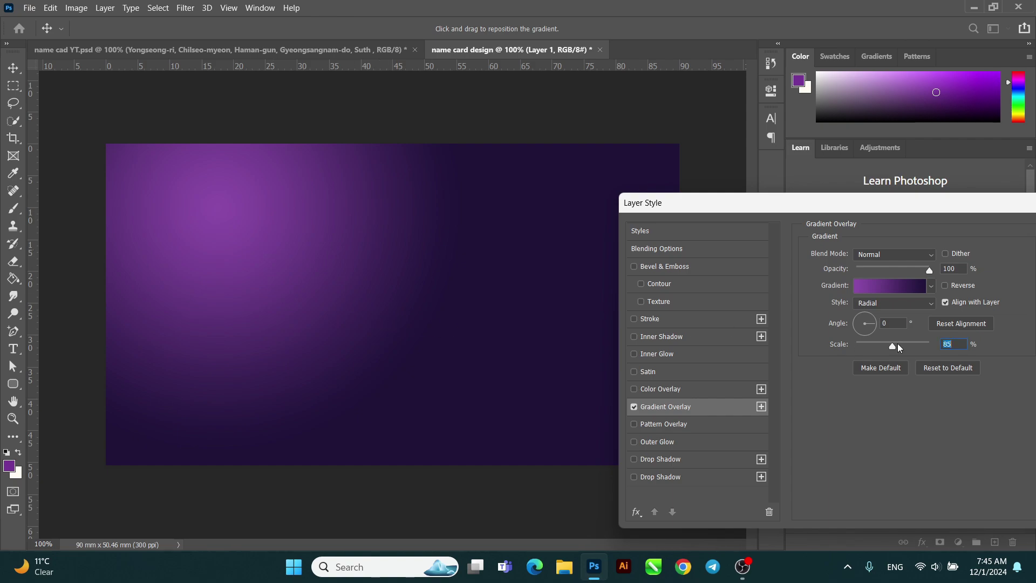
{"action": "mouse_move", "coordinate": [895, 343]}
{"action": "left_mouse_down"}
{"action": "mouse_move", "coordinate": [905, 346]}
{"action": "mouse_move", "coordinate": [889, 346]}
{"action": "left_mouse_up"}
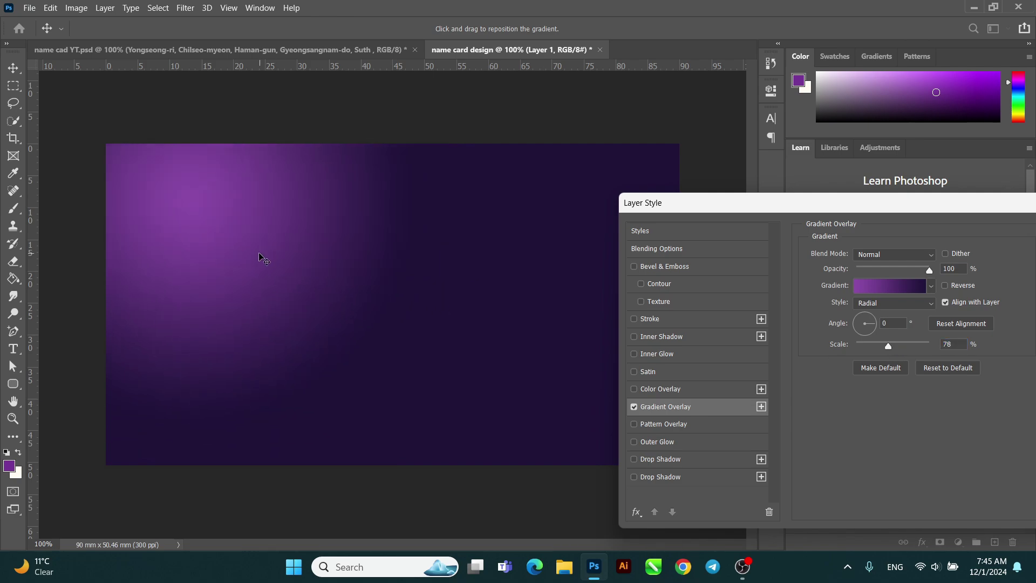
Step: Accept the background's gradient overlay, and on a new layer select a full-height strip about 9 mm wide along the card's left edge
{"action": "left_click_drag", "start_coordinate": [848, 208], "coordinate": [709, 208]}
{"action": "left_click", "coordinate": [959, 231]}
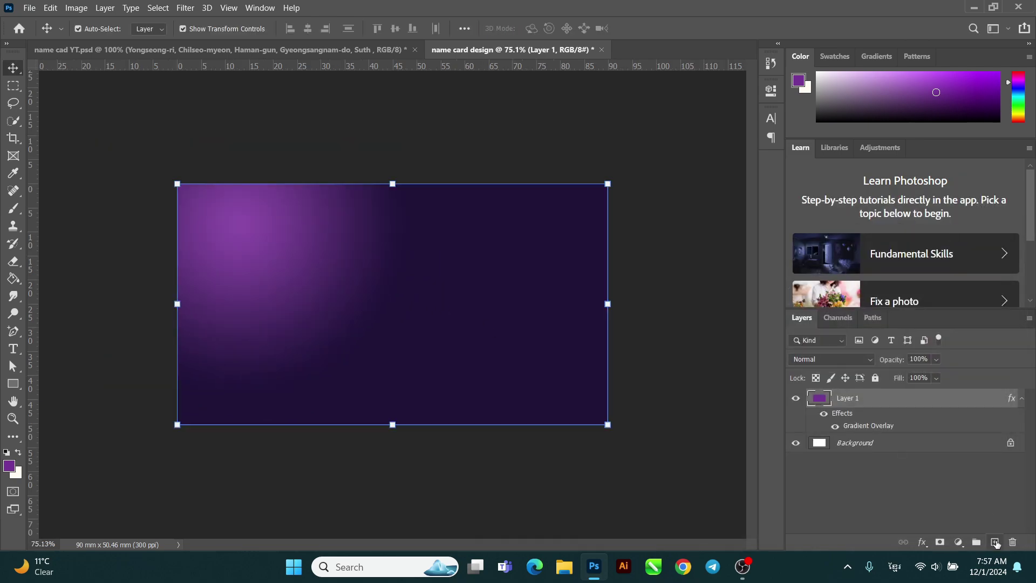
{"action": "left_click", "coordinate": [995, 542]}
{"action": "left_click", "coordinate": [11, 88]}
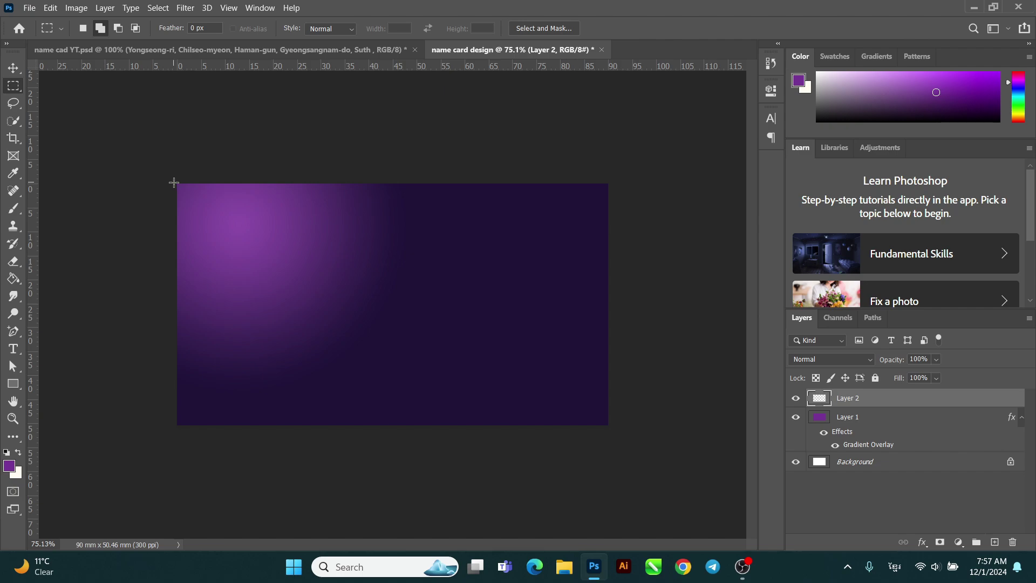
{"action": "left_click_drag", "start_coordinate": [174, 182], "coordinate": [223, 425]}
Step: Set the foreground color to purple 572470 and fill the selected strip with it
{"action": "left_click", "coordinate": [9, 465]}
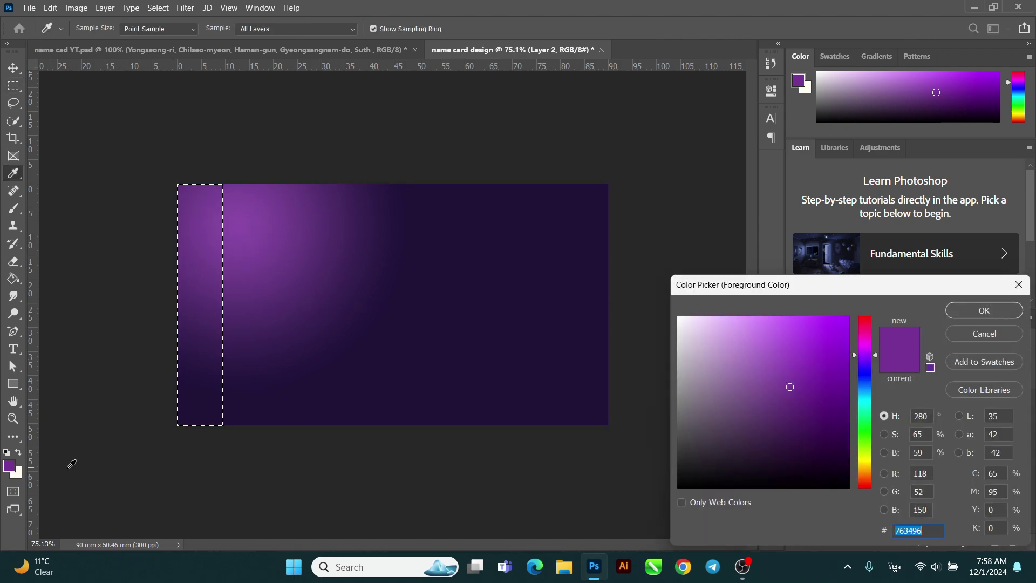
{"action": "key", "text": "Return"}
{"action": "key", "text": "g"}
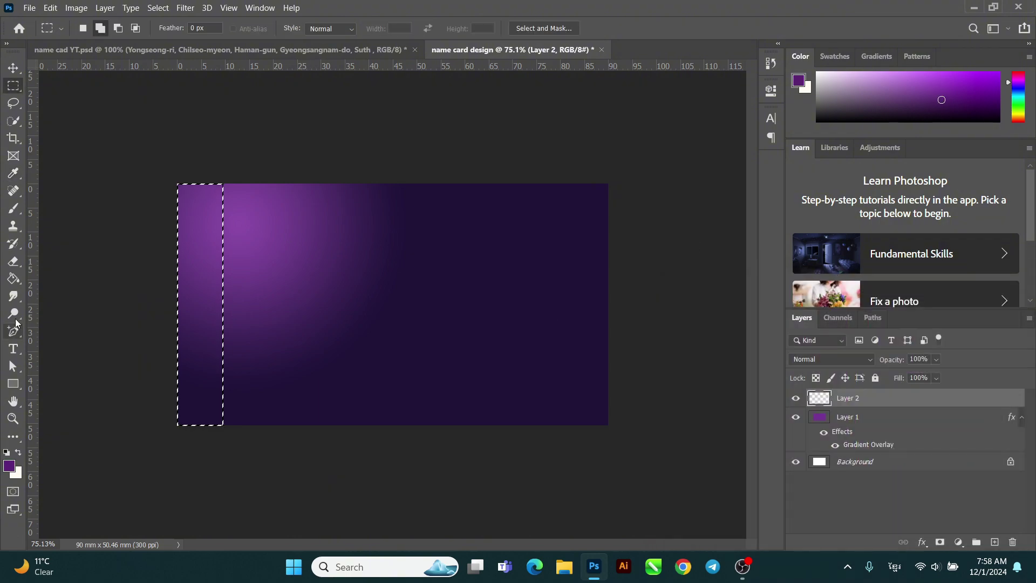
{"action": "left_click", "coordinate": [200, 302]}
{"action": "left_click", "coordinate": [13, 67]}
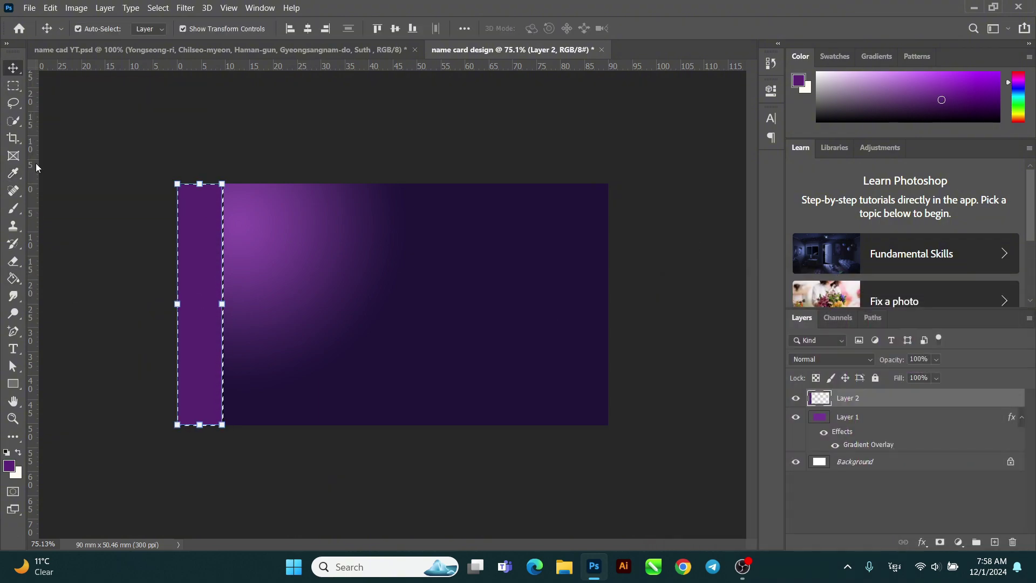
Step: Duplicate the purple strip twice and place the copies side by side to its right
{"action": "key", "text": "ctrl+j"}
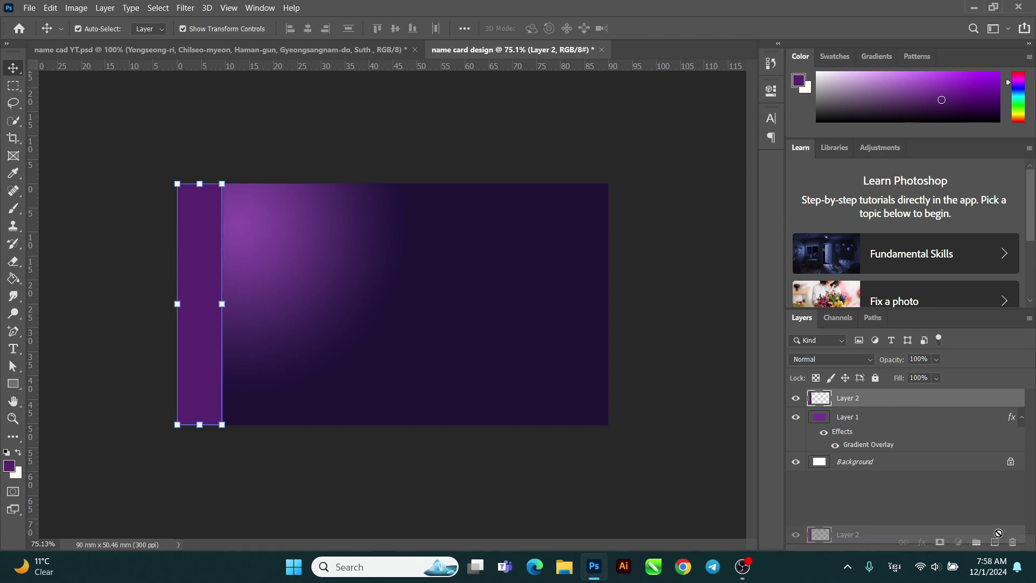
{"action": "key", "text": "ctrl+j"}
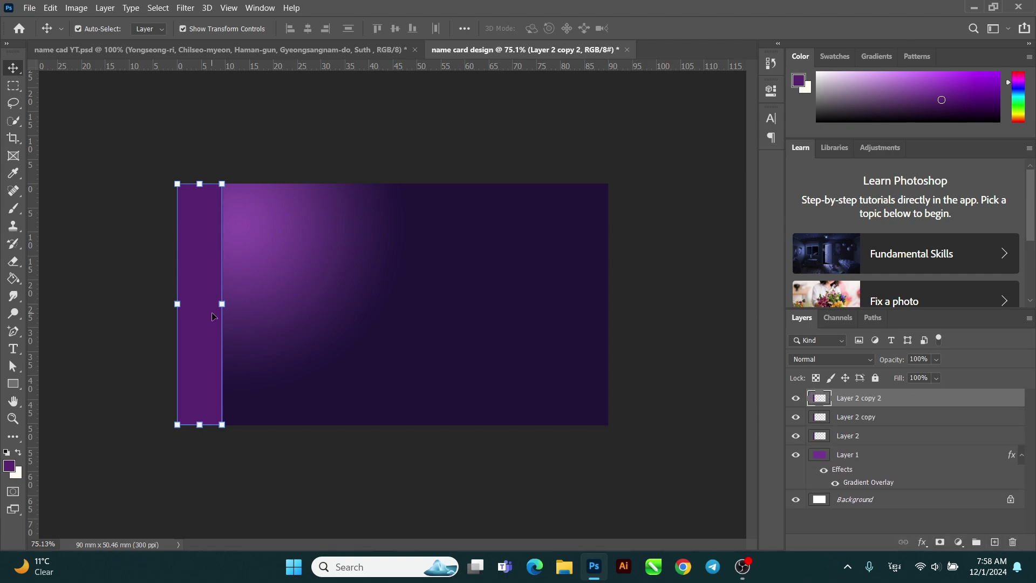
{"action": "left_click_drag", "start_coordinate": [215, 318], "coordinate": [296, 307]}
{"action": "left_click", "coordinate": [251, 313]}
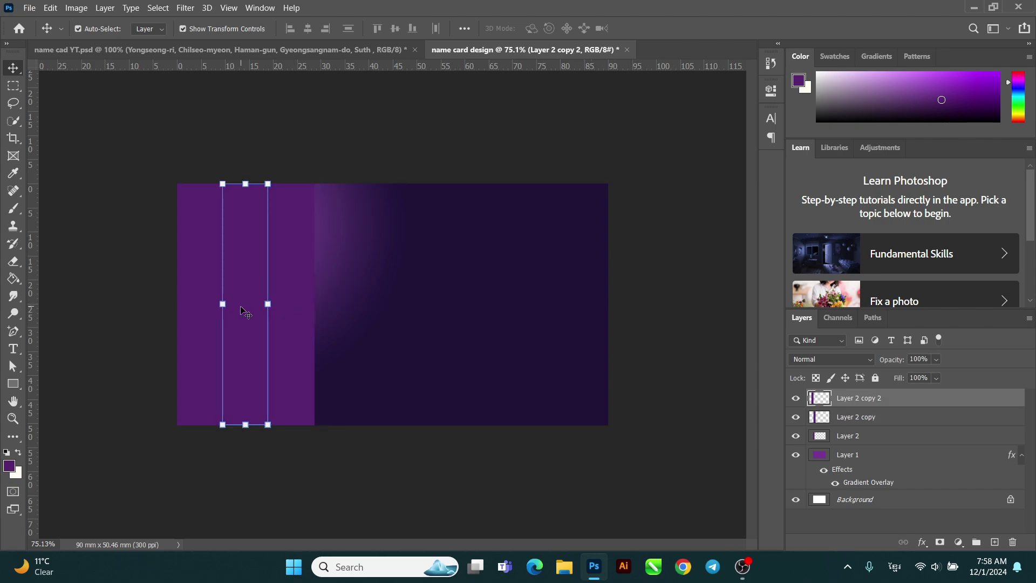
Step: Choose a darker purple as the foreground color and fill the middle strip with it
{"action": "left_click", "coordinate": [14, 468]}
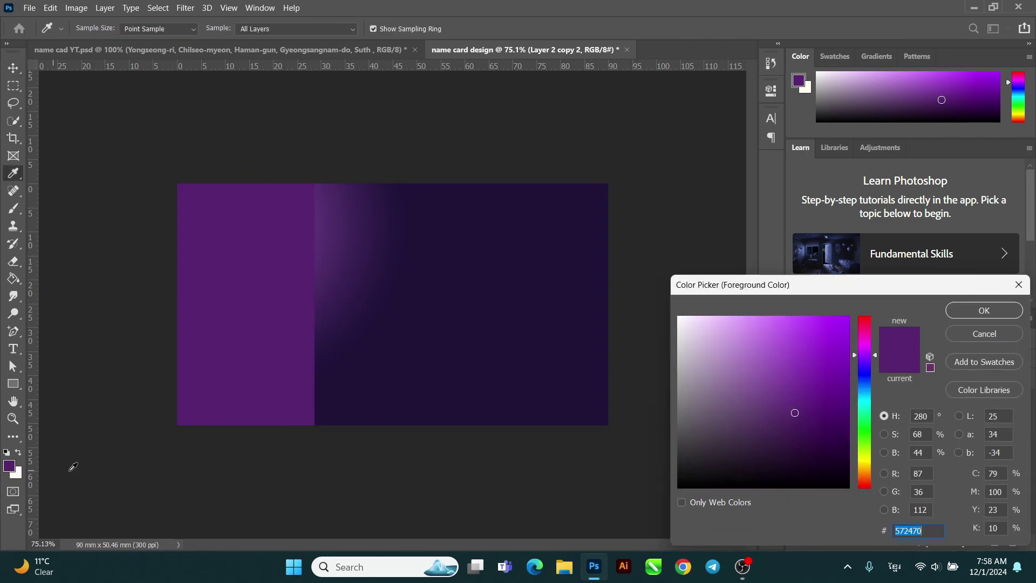
{"action": "left_click_drag", "start_coordinate": [795, 417], "coordinate": [808, 443]}
{"action": "left_click", "coordinate": [984, 310]}
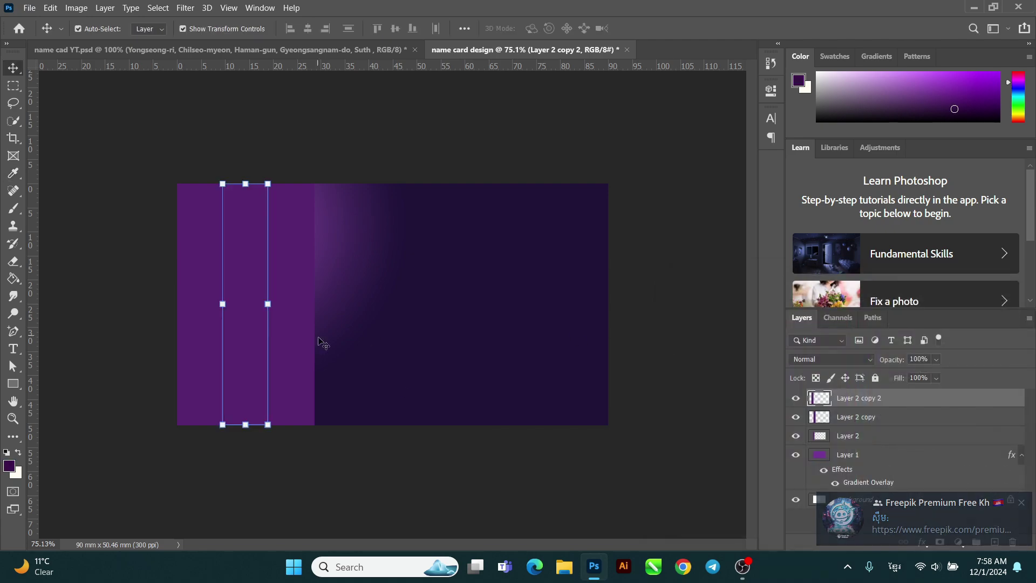
{"action": "right_click", "coordinate": [13, 278]}
{"action": "left_click", "coordinate": [70, 302]}
{"action": "left_click", "coordinate": [258, 319]}
Step: Widen the dark middle strip rightward to about 14 mm and narrow the rightmost strip to about 6 mm
{"action": "key", "text": "ctrl+t"}
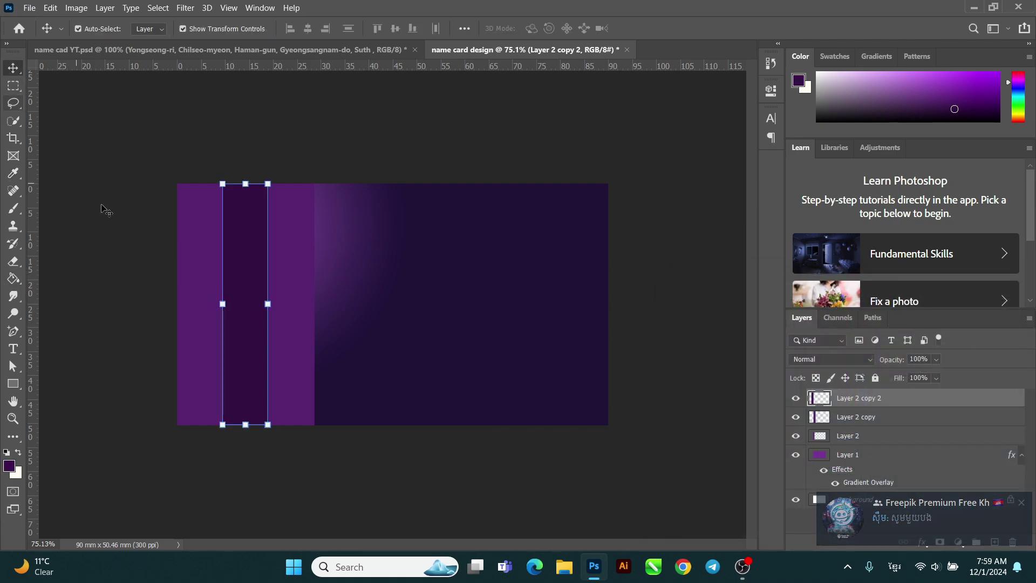
{"action": "left_click_drag", "start_coordinate": [268, 304], "coordinate": [286, 307]}
{"action": "key", "text": "Return"}
{"action": "left_click", "coordinate": [313, 278]}
{"action": "key", "text": "ctrl+t"}
{"action": "left_click", "coordinate": [671, 28]}
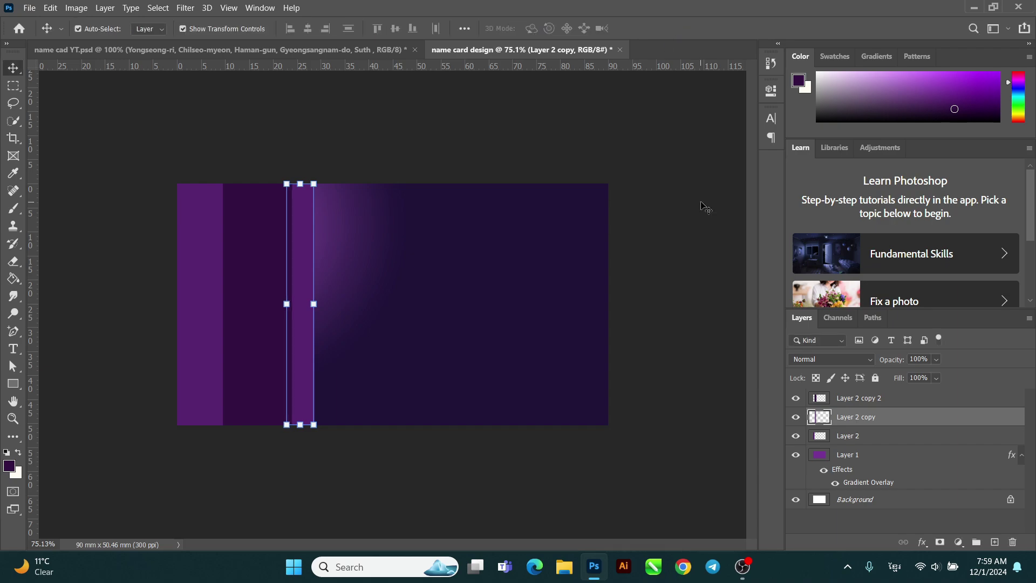
Step: Rotate all three strips together by 45°, scale them to about 158%, and position them diagonally across the card's upper-left corner
{"action": "left_click", "coordinate": [705, 206]}
{"action": "left_click", "coordinate": [856, 435]}
{"action": "left_click", "coordinate": [860, 402], "text": "shift"}
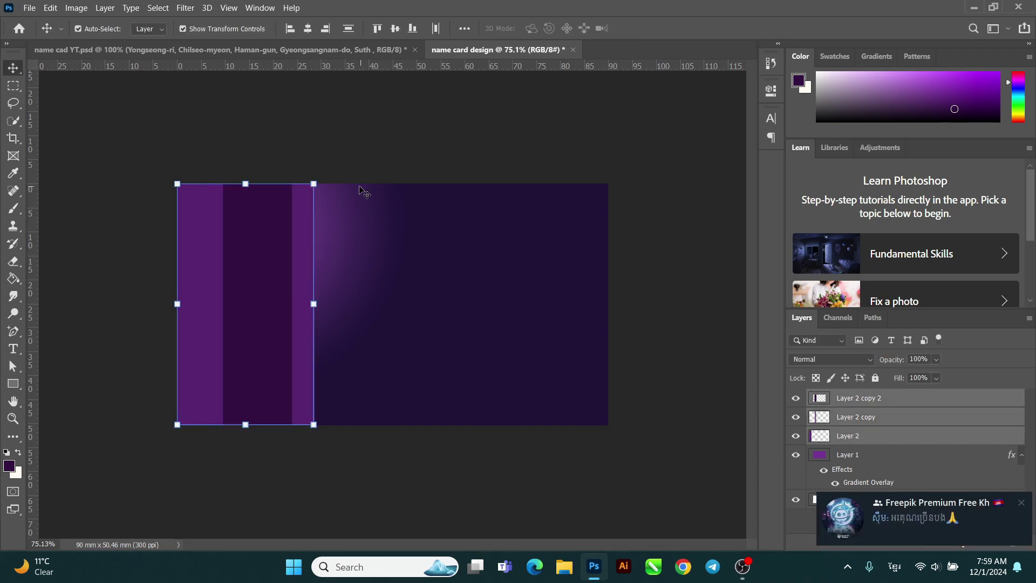
{"action": "key", "text": "ctrl+t"}
{"action": "left_click_drag", "start_coordinate": [322, 178], "coordinate": [381, 275]}
{"action": "left_click_drag", "start_coordinate": [256, 286], "coordinate": [243, 294]}
{"action": "left_click_drag", "start_coordinate": [318, 226], "coordinate": [370, 173]}
{"action": "left_click_drag", "start_coordinate": [328, 236], "coordinate": [313, 207]}
{"action": "left_click_drag", "start_coordinate": [344, 144], "coordinate": [389, 100]}
{"action": "mouse_move", "coordinate": [318, 223]}
{"action": "left_mouse_down"}
{"action": "mouse_move", "coordinate": [310, 218]}
{"action": "mouse_move", "coordinate": [326, 209]}
{"action": "left_mouse_up"}
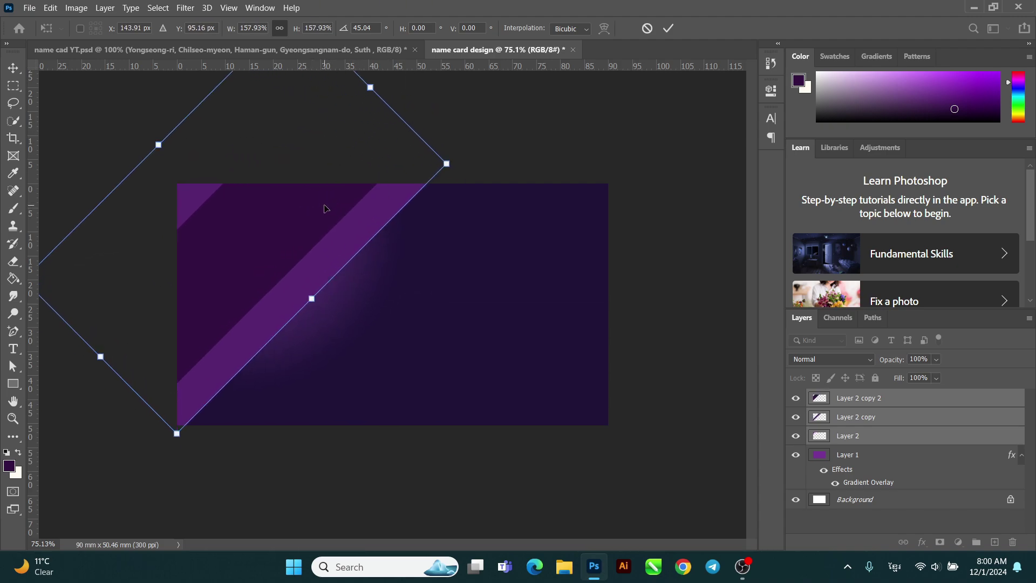
{"action": "left_click", "coordinate": [668, 28]}
{"action": "left_click", "coordinate": [675, 185]}
Step: Move the corner strip's layer to the top of the stack and reposition the diagonal strips so they overlap with staggered edges
{"action": "left_click_drag", "start_coordinate": [281, 245], "coordinate": [290, 254]}
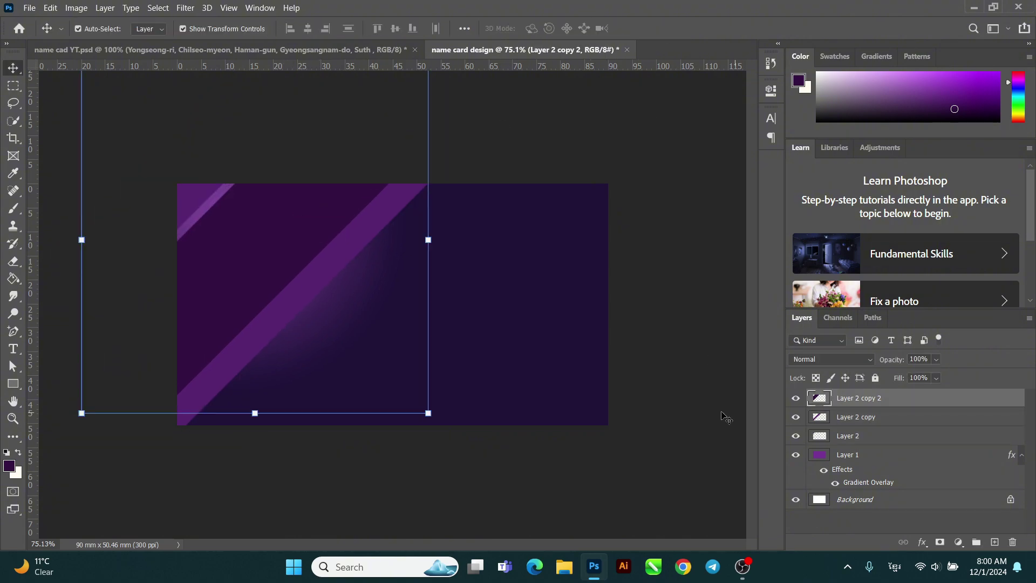
{"action": "left_click_drag", "start_coordinate": [850, 435], "coordinate": [838, 397]}
{"action": "left_click_drag", "start_coordinate": [192, 206], "coordinate": [212, 223]}
{"action": "left_click", "coordinate": [348, 249]}
{"action": "left_click_drag", "start_coordinate": [311, 232], "coordinate": [341, 250]}
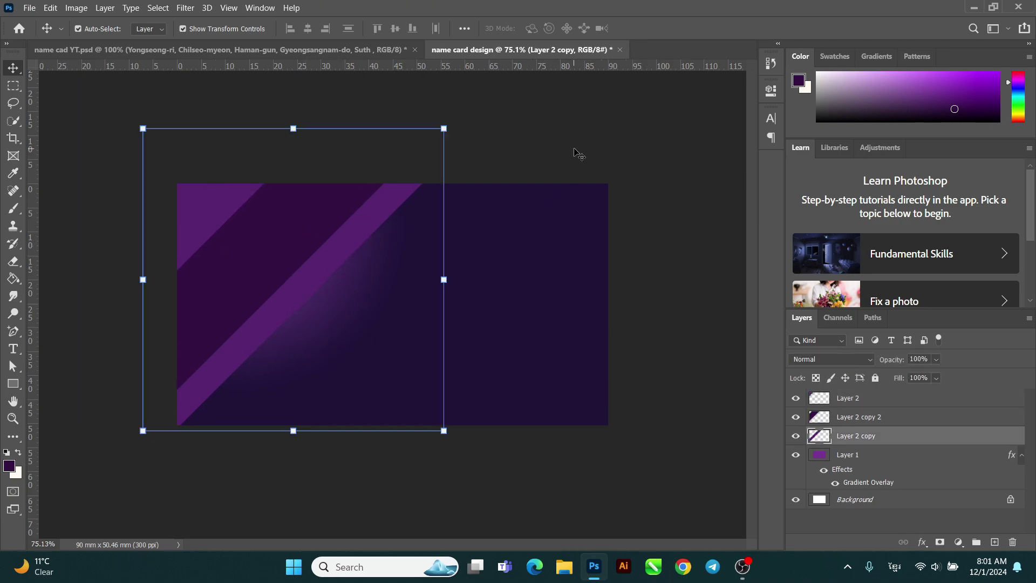
{"action": "left_click", "coordinate": [578, 154]}
Step: Add a Gradient Overlay to the outermost diagonal strip and open its gradient for editing
{"action": "left_click", "coordinate": [282, 314]}
{"action": "left_click", "coordinate": [928, 543]}
{"action": "left_click", "coordinate": [948, 497]}
{"action": "left_click_drag", "start_coordinate": [727, 201], "coordinate": [798, 200]}
{"action": "left_click", "coordinate": [837, 283]}
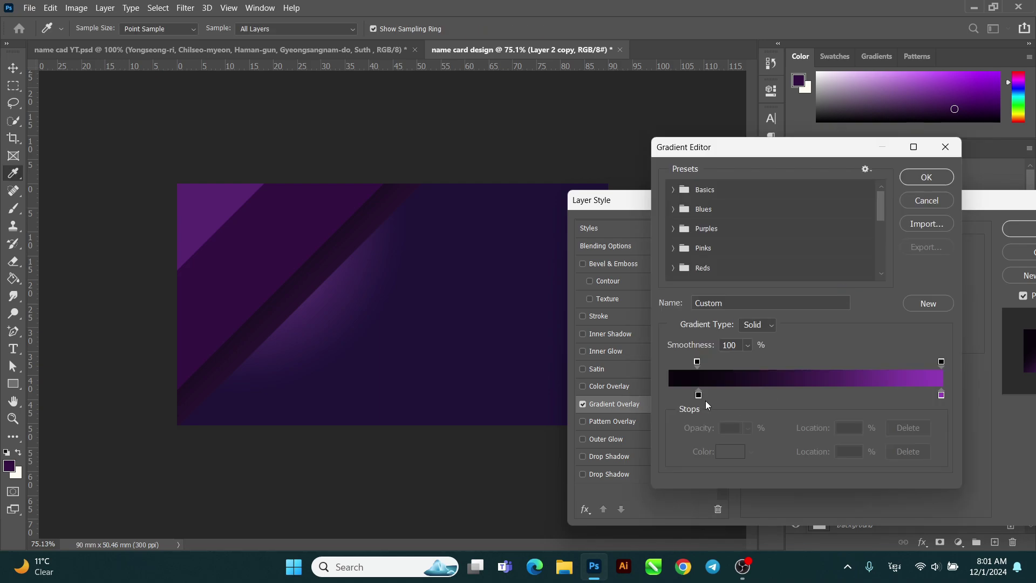
Step: Move the gradient's starting color and opacity stops to 0%, with a near-black starting color and 923eb8 as the end color
{"action": "left_click", "coordinate": [669, 395]}
{"action": "left_click", "coordinate": [669, 362]}
{"action": "double_click", "coordinate": [669, 395]}
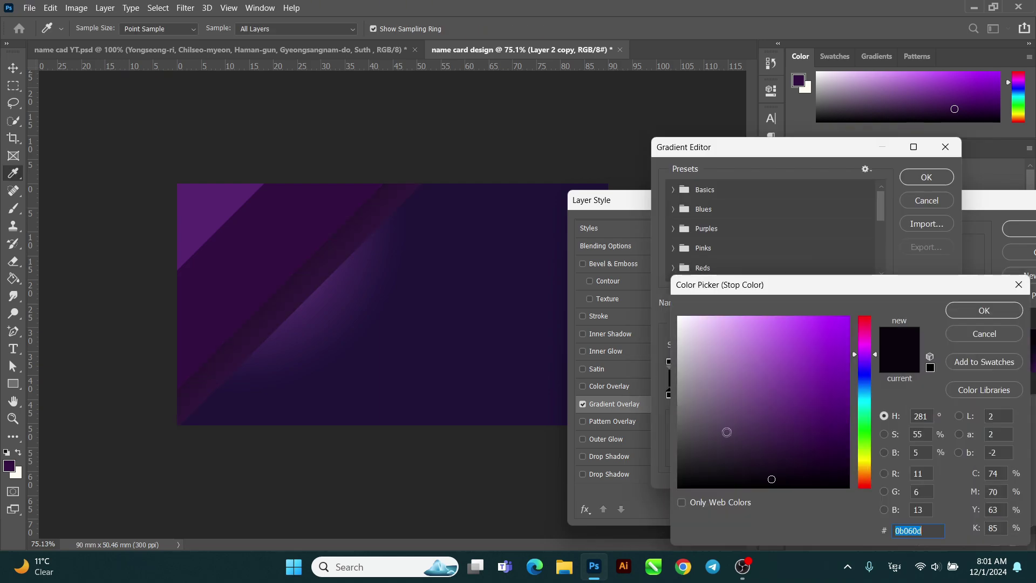
{"action": "left_click", "coordinate": [766, 478]}
{"action": "left_click", "coordinate": [985, 310]}
{"action": "double_click", "coordinate": [942, 395]}
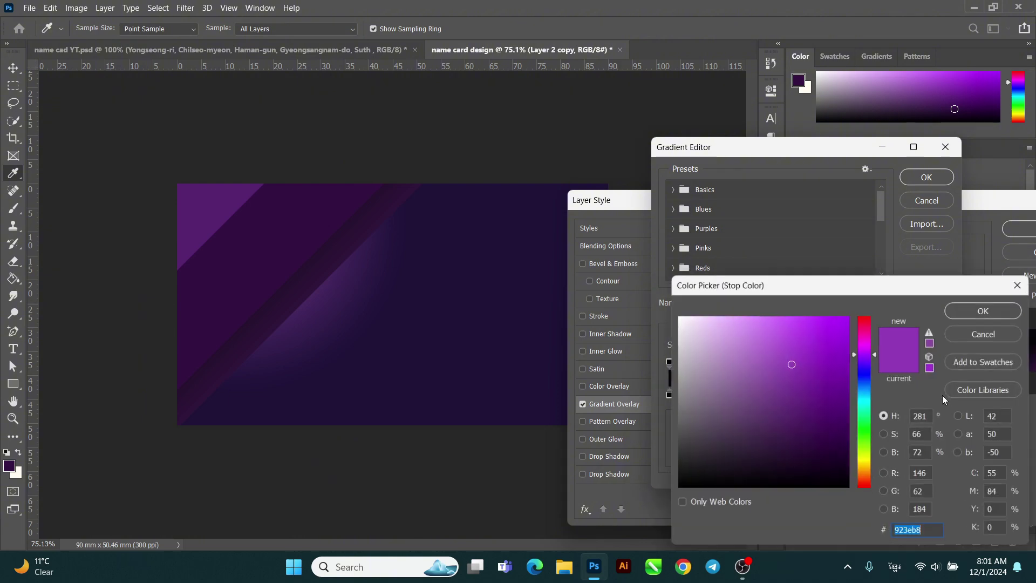
{"action": "left_click", "coordinate": [967, 305]}
Step: Move the gradient's starting color and opacity stops inward to about 12%, and accept the gradient and layer style
{"action": "left_click", "coordinate": [669, 395]}
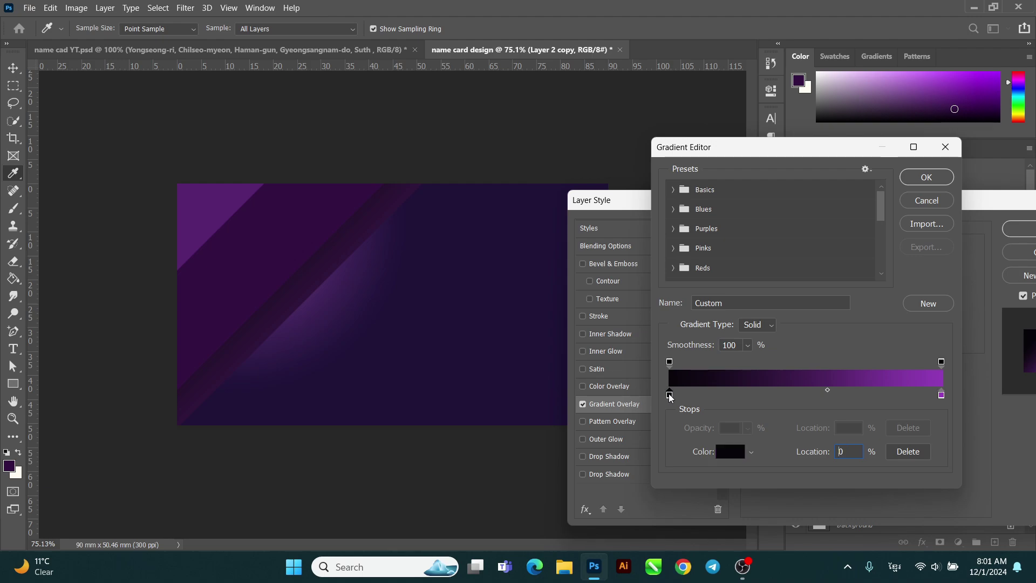
{"action": "left_click_drag", "start_coordinate": [669, 394], "coordinate": [699, 399]}
{"action": "left_click", "coordinate": [846, 390]}
{"action": "left_click_drag", "start_coordinate": [669, 362], "coordinate": [704, 364]}
{"action": "left_click", "coordinate": [927, 177]}
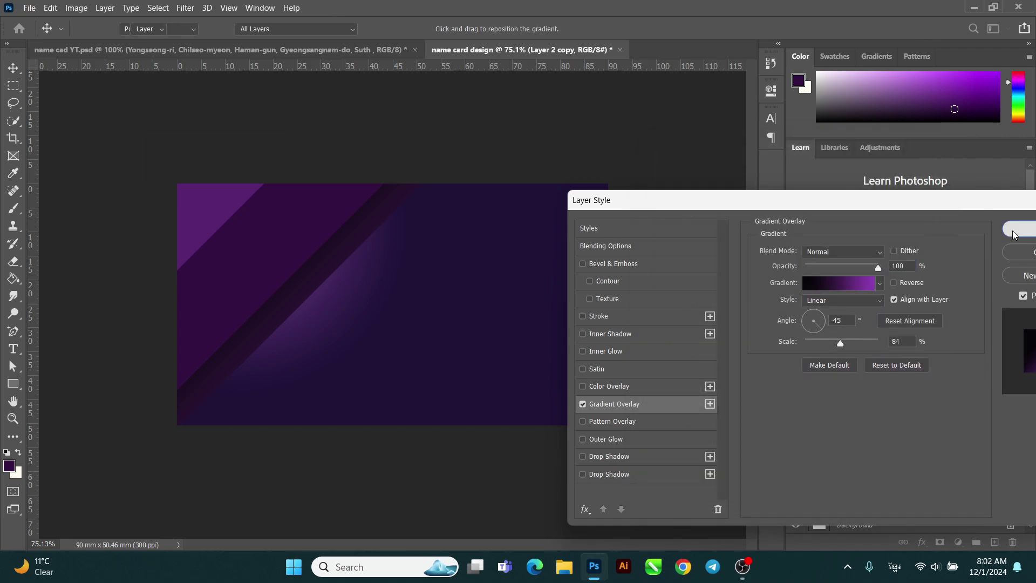
{"action": "left_click", "coordinate": [1022, 229]}
Step: Copy the outermost strip's layer style and paste it onto the dark middle strip
{"action": "key", "text": "v"}
{"action": "left_click", "coordinate": [295, 239]}
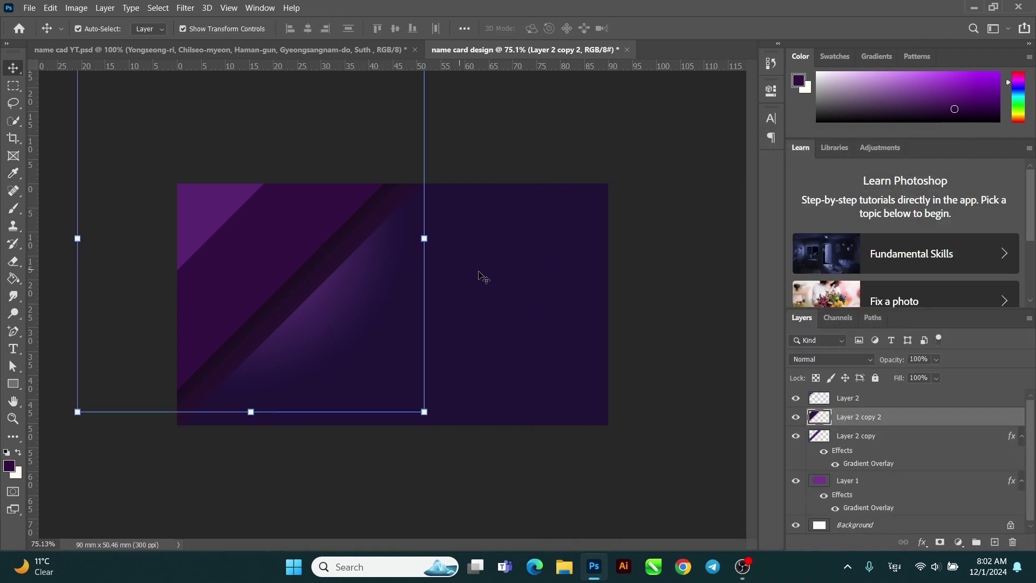
{"action": "left_click", "coordinate": [871, 436]}
{"action": "right_click", "coordinate": [870, 436]}
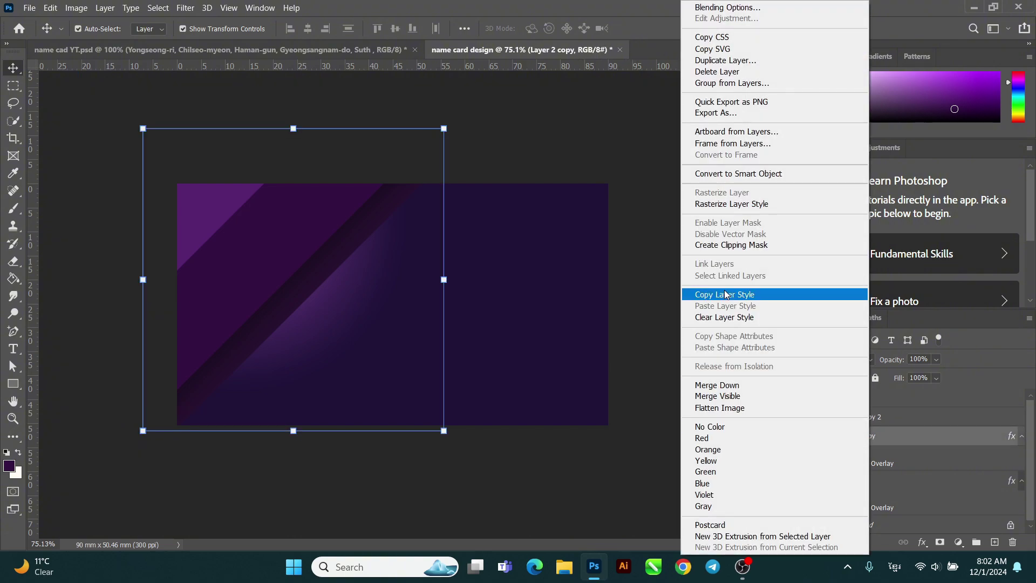
{"action": "left_click", "coordinate": [864, 294]}
{"action": "left_click", "coordinate": [873, 420]}
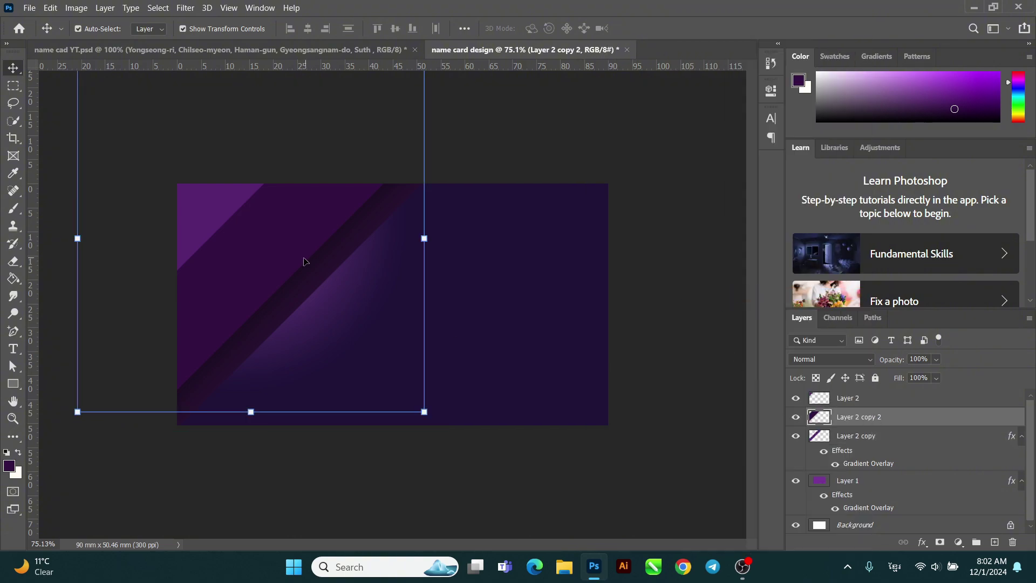
{"action": "right_click", "coordinate": [877, 417]}
{"action": "left_click", "coordinate": [864, 306]}
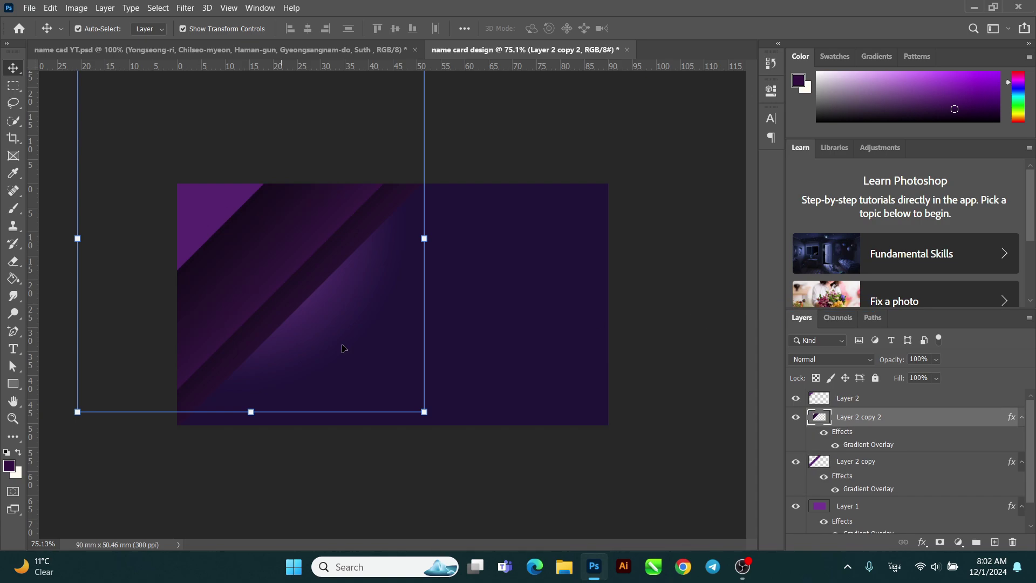
Step: Shift the middle strip's gradient overlay slightly, set its scale to 100%, and accept the layer style
{"action": "double_click", "coordinate": [852, 446]}
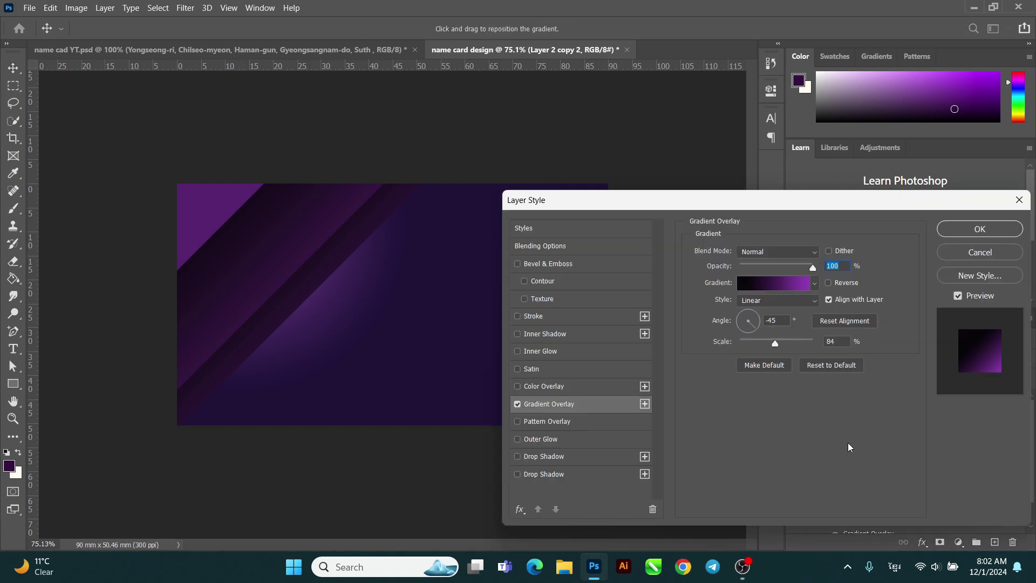
{"action": "left_click_drag", "start_coordinate": [830, 212], "coordinate": [845, 215]}
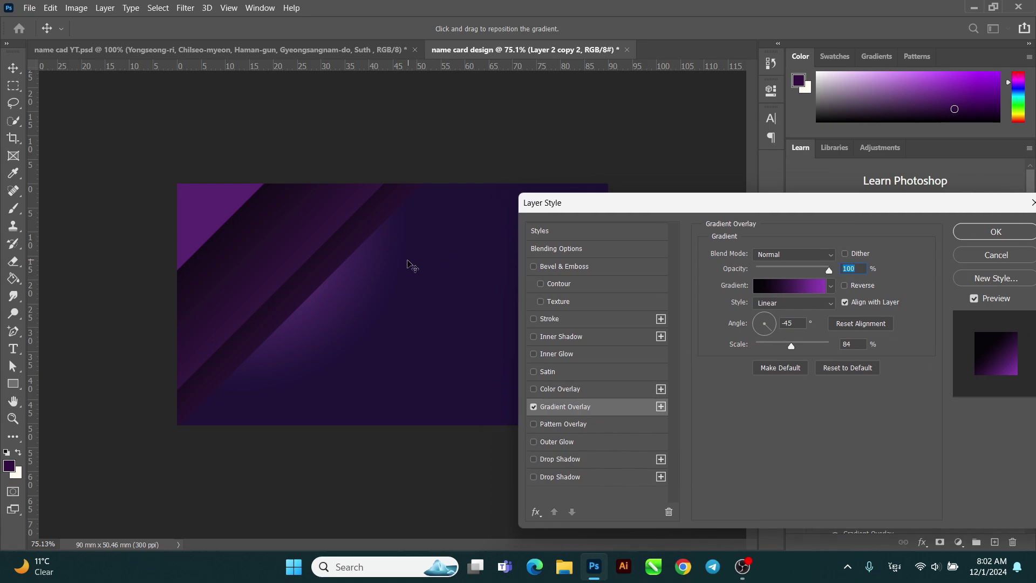
{"action": "left_click_drag", "start_coordinate": [299, 238], "coordinate": [308, 241]}
{"action": "left_click_drag", "start_coordinate": [792, 344], "coordinate": [796, 344]}
{"action": "double_click", "coordinate": [852, 345]}
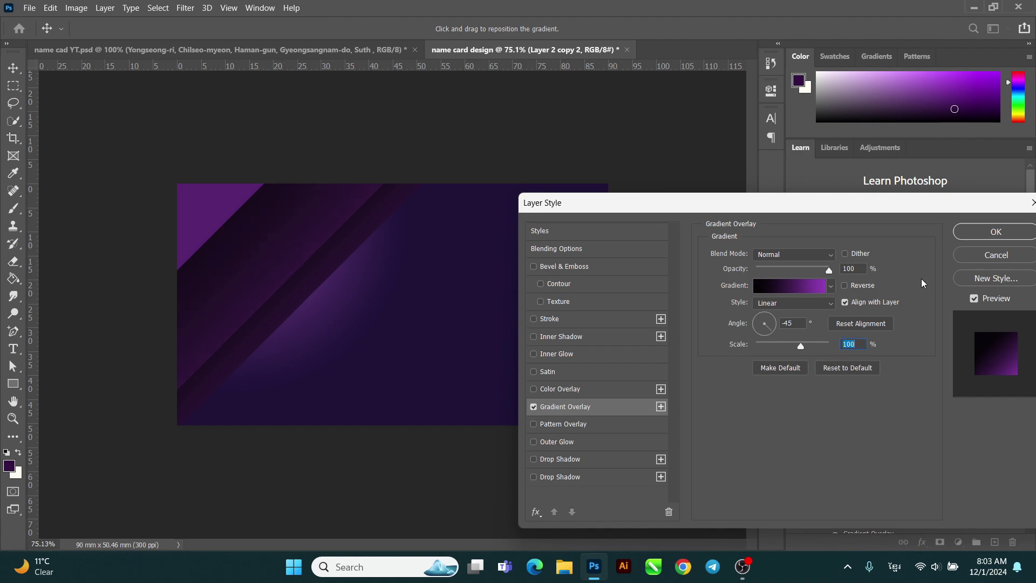
{"action": "left_click", "coordinate": [993, 234]}
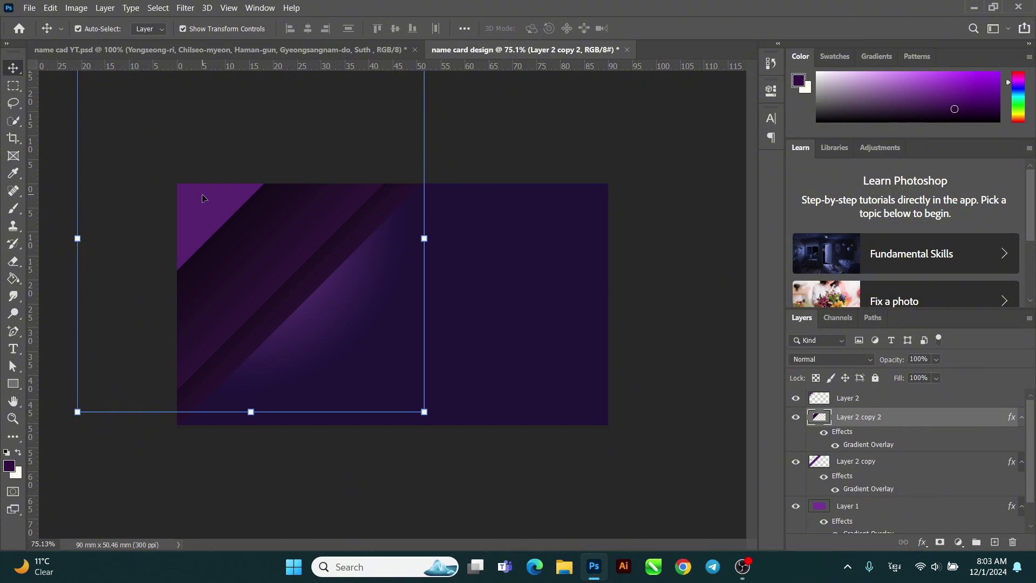
Step: Paste the copied layer style onto the corner strip's layer
{"action": "left_click", "coordinate": [845, 399]}
{"action": "right_click", "coordinate": [848, 399]}
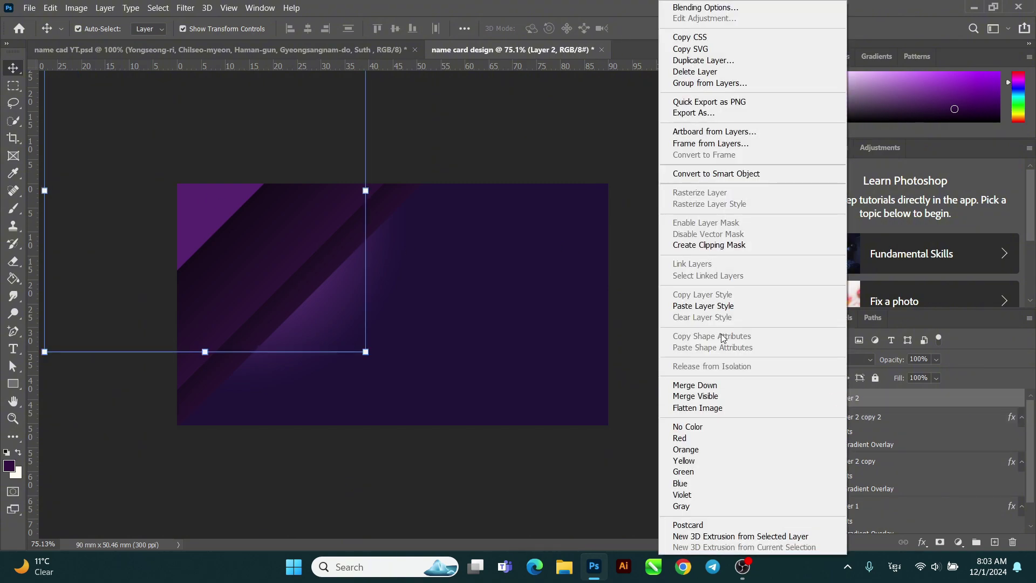
{"action": "left_click", "coordinate": [724, 304]}
Step: Open the corner strip's gradient overlay and move the gradient's starting color and opacity stops to 0%
{"action": "double_click", "coordinate": [871, 427]}
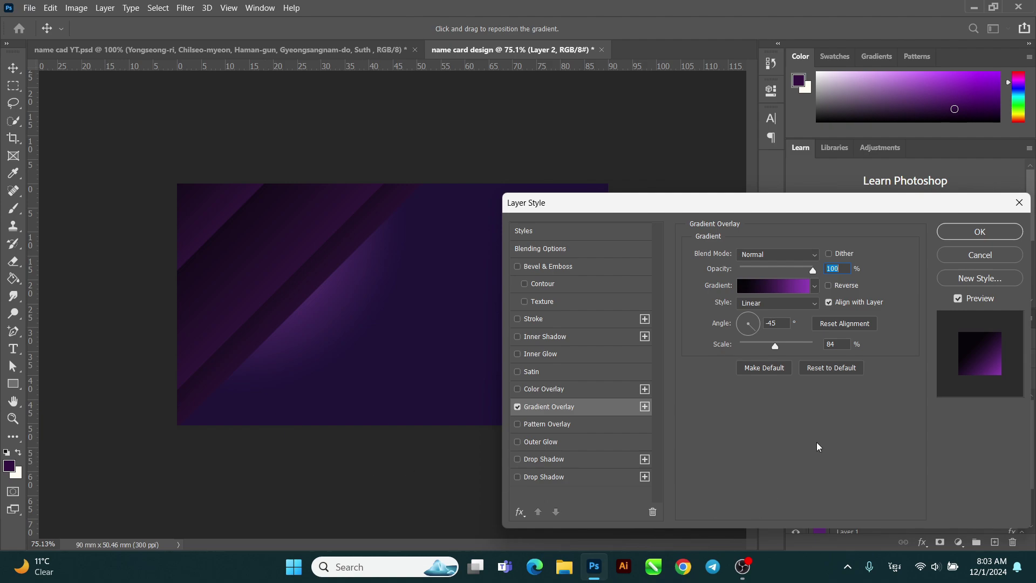
{"action": "left_click", "coordinate": [779, 285]}
{"action": "left_click_drag", "start_coordinate": [701, 396], "coordinate": [669, 395]}
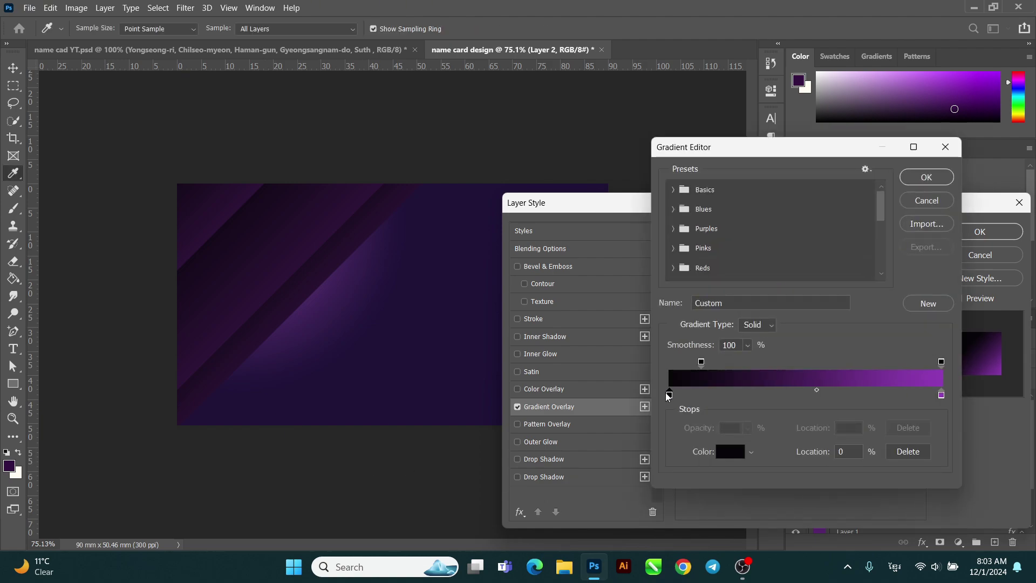
{"action": "left_click", "coordinate": [701, 362]}
{"action": "left_click_drag", "start_coordinate": [701, 362], "coordinate": [670, 361]}
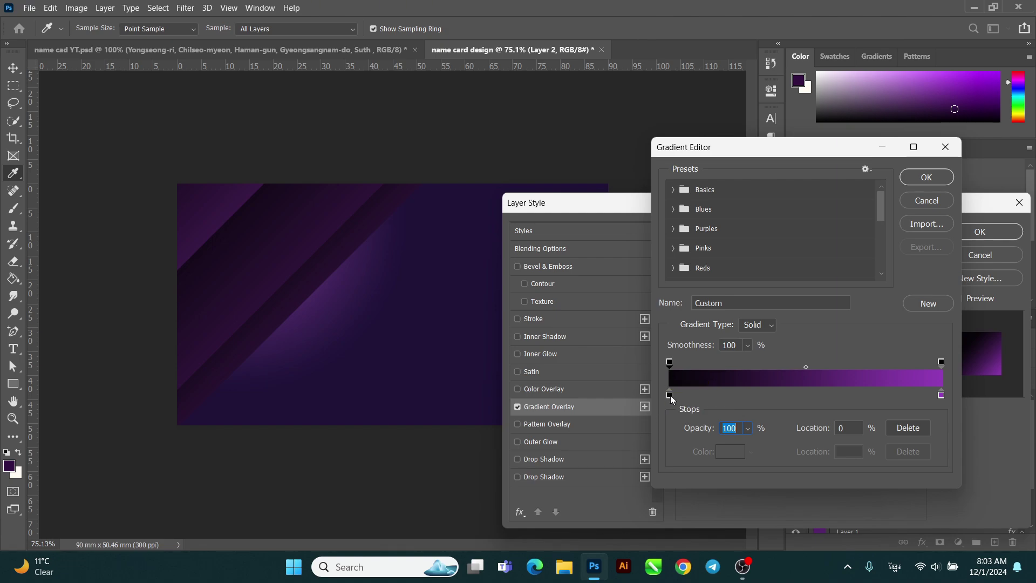
Step: Set the ending color stop of the corner strip's gradient to 341938
{"action": "left_click", "coordinate": [942, 395]}
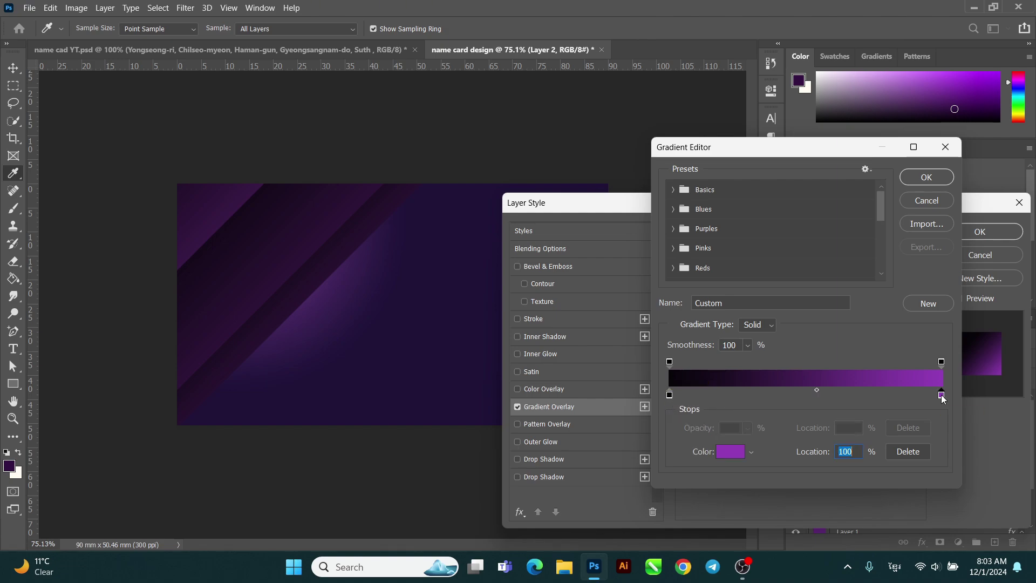
{"action": "double_click", "coordinate": [942, 395]}
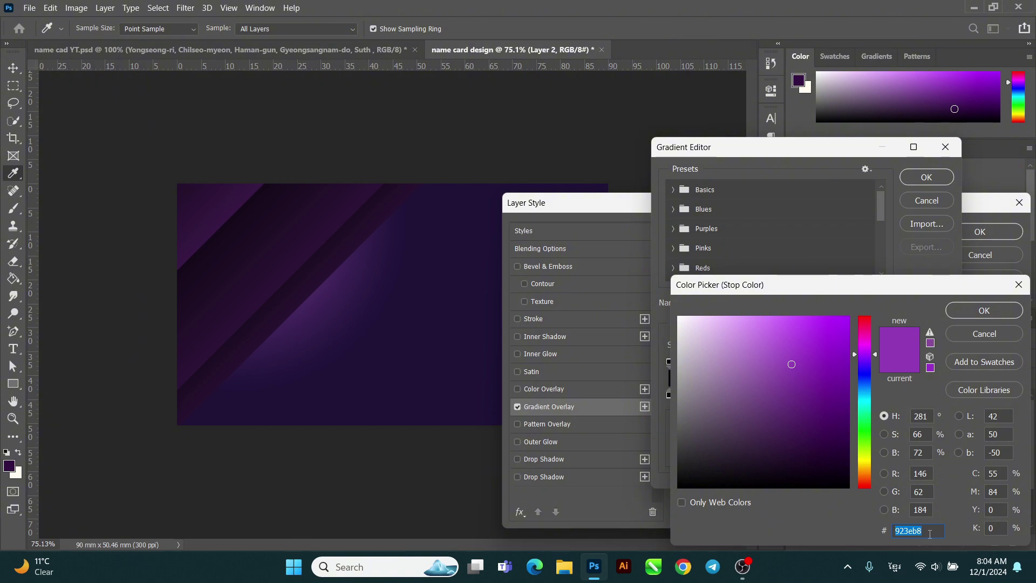
{"action": "type", "text": "4"}
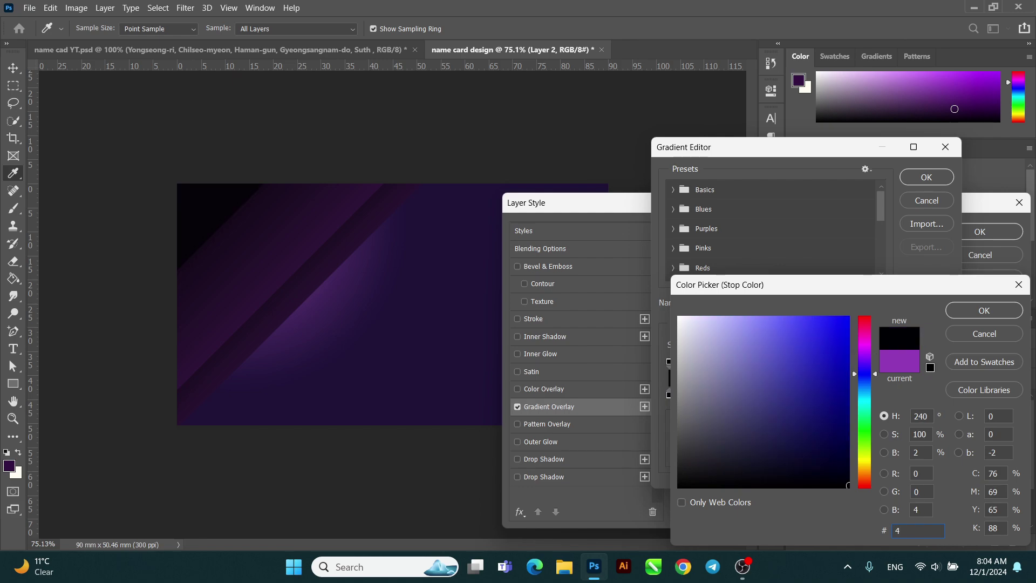
{"action": "key", "text": "BackSpace"}
{"action": "type", "text": "334411"}
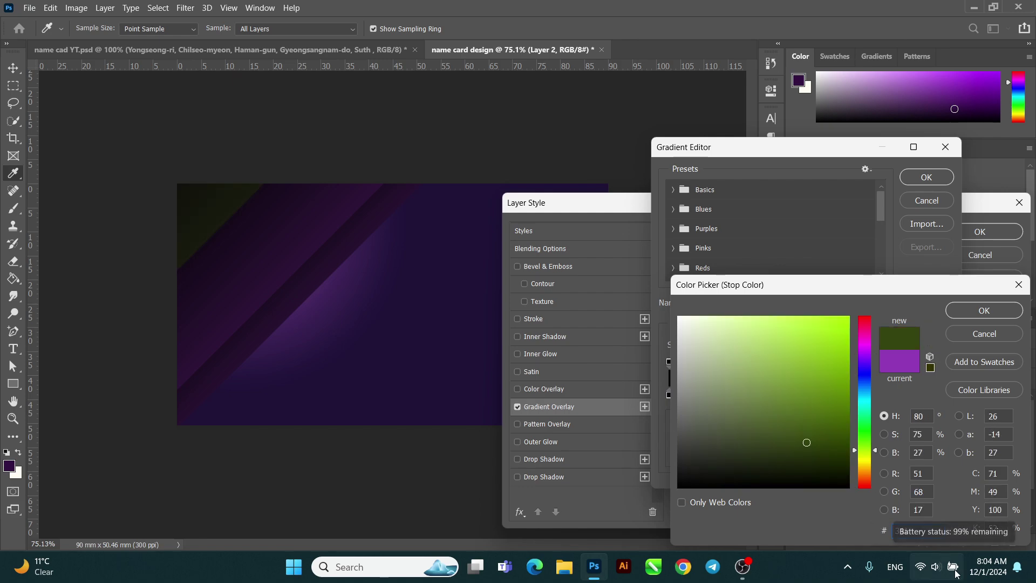
{"action": "key", "text": "BackSpace"}
{"action": "key", "text": "BackSpace"}
{"action": "key", "text": "BackSpace"}
{"action": "type", "text": "341"}
{"action": "key", "text": "BackSpace"}
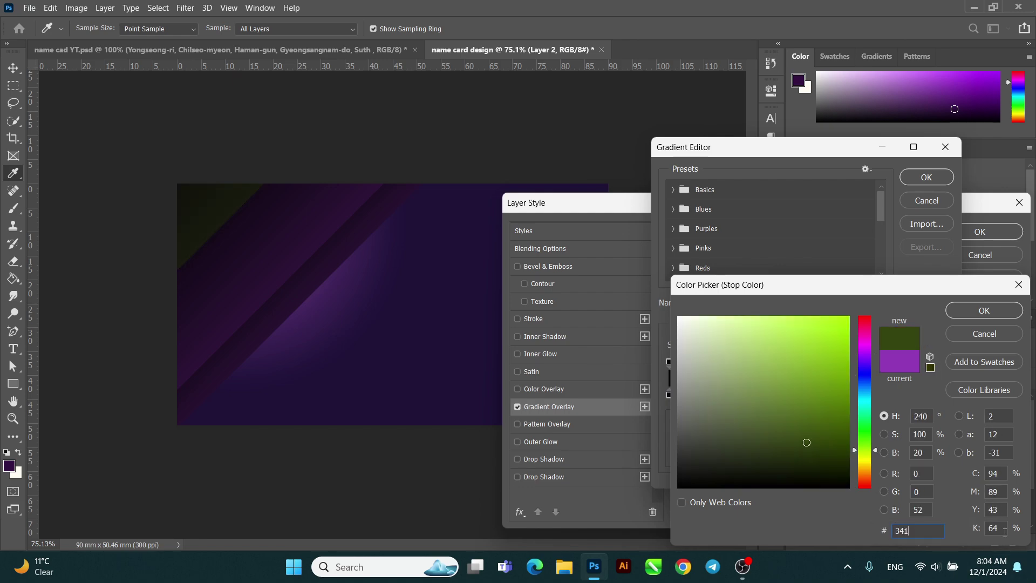
{"action": "type", "text": "1"}
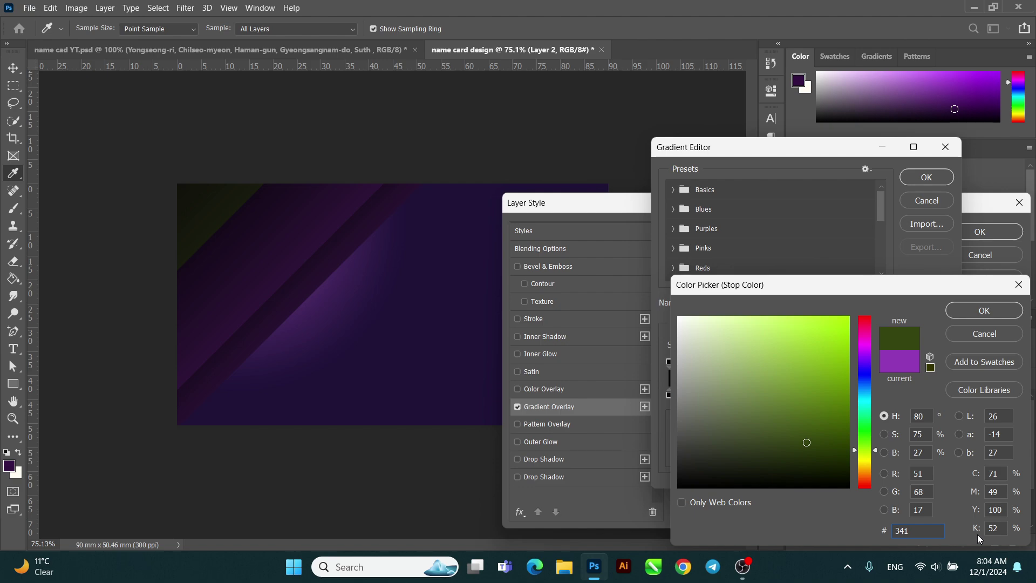
{"action": "type", "text": "938"}
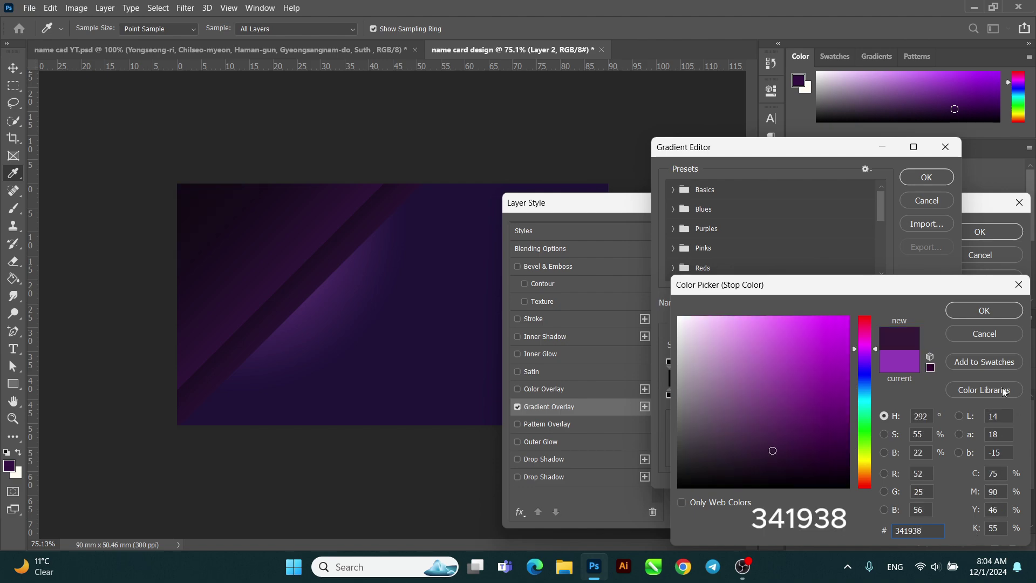
{"action": "left_click", "coordinate": [977, 312]}
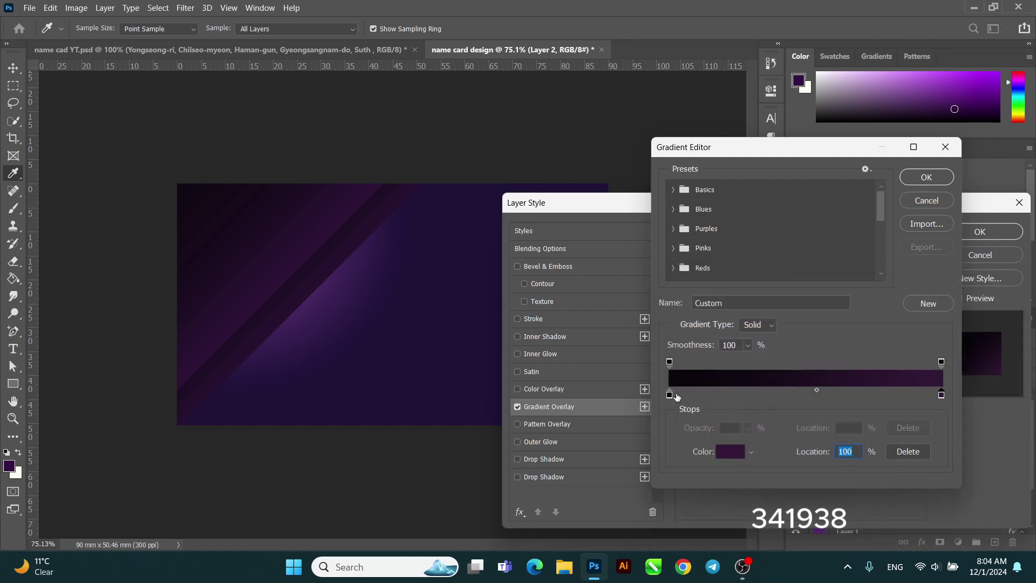
Step: Set the gradient's starting color stop to 0d030c, accept the gradient, and leave the layer style without keeping the changes
{"action": "left_click", "coordinate": [670, 395]}
{"action": "double_click", "coordinate": [669, 396]}
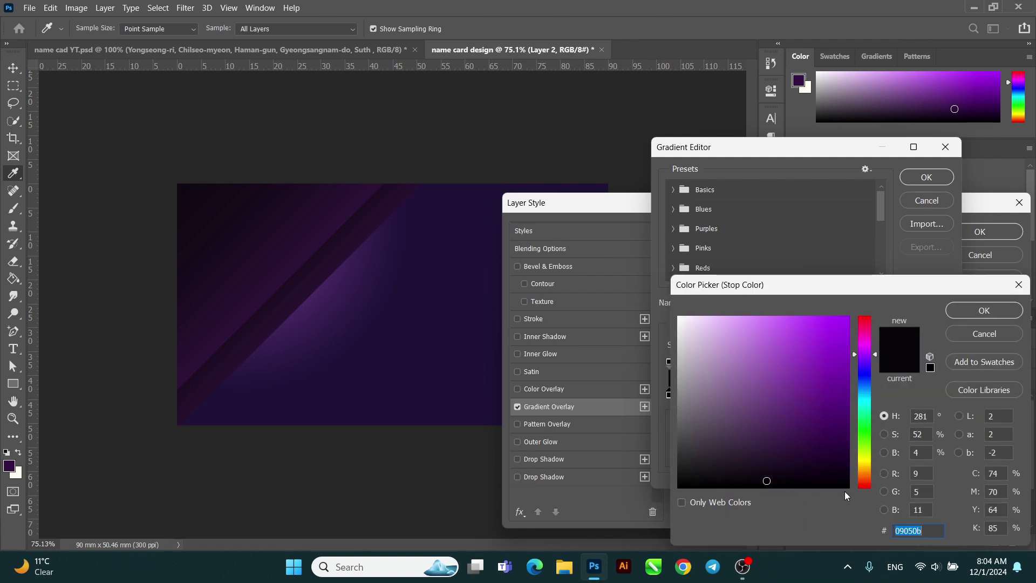
{"action": "type", "text": "0d"}
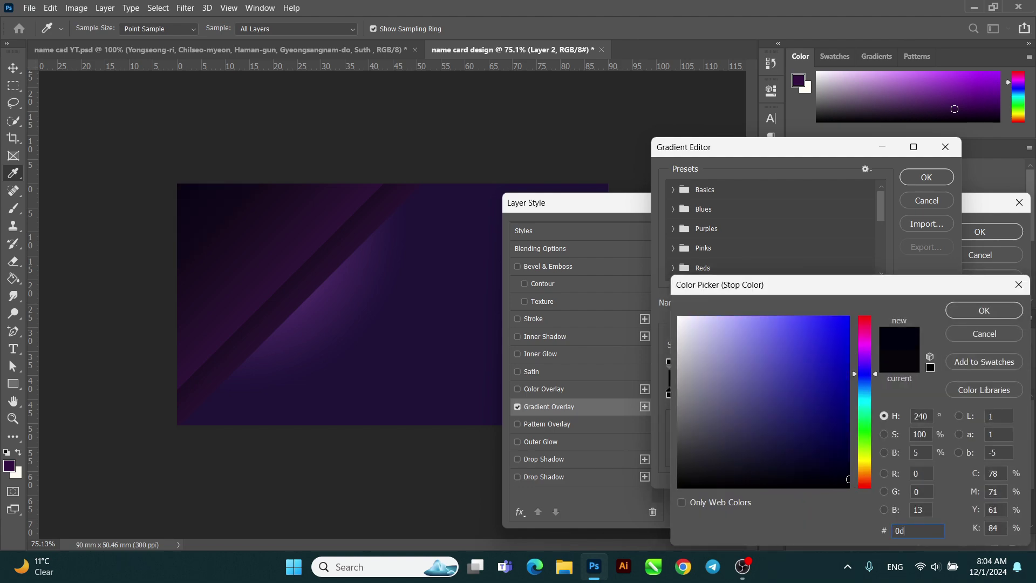
{"action": "type", "text": "0"}
{"action": "type", "text": "30c"}
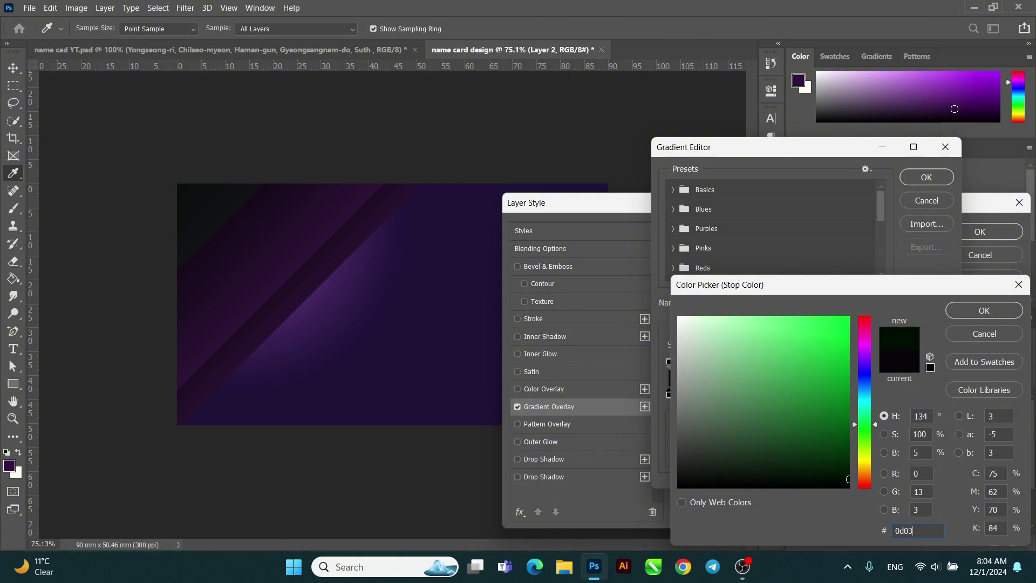
{"action": "left_click", "coordinate": [964, 311]}
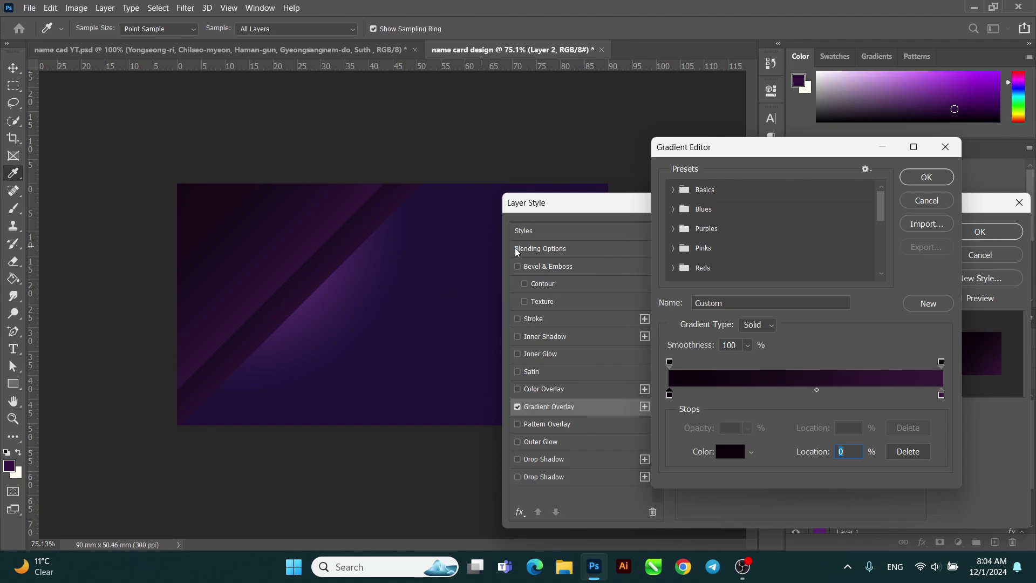
{"action": "left_click", "coordinate": [924, 180]}
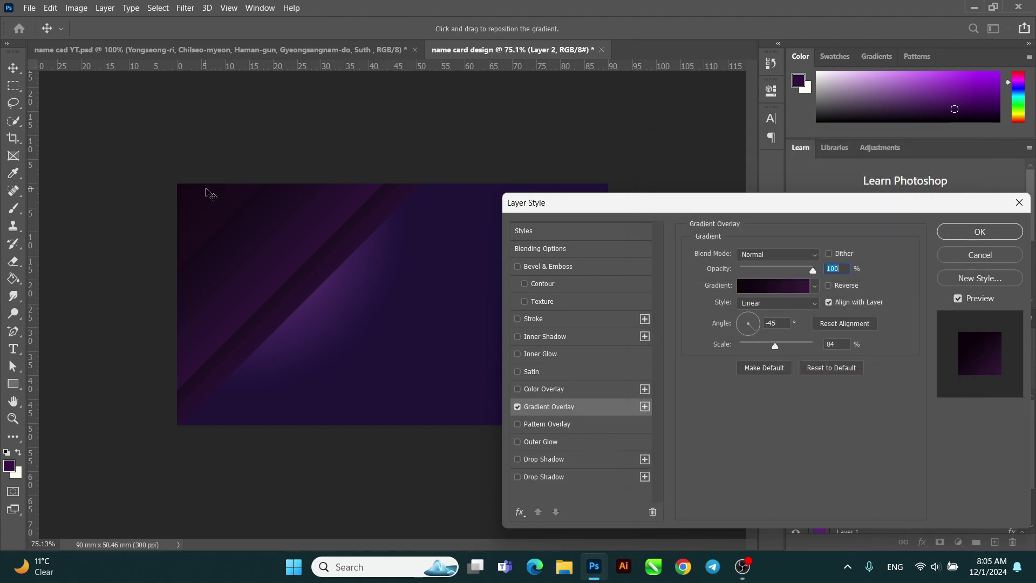
{"action": "key", "text": "Return"}
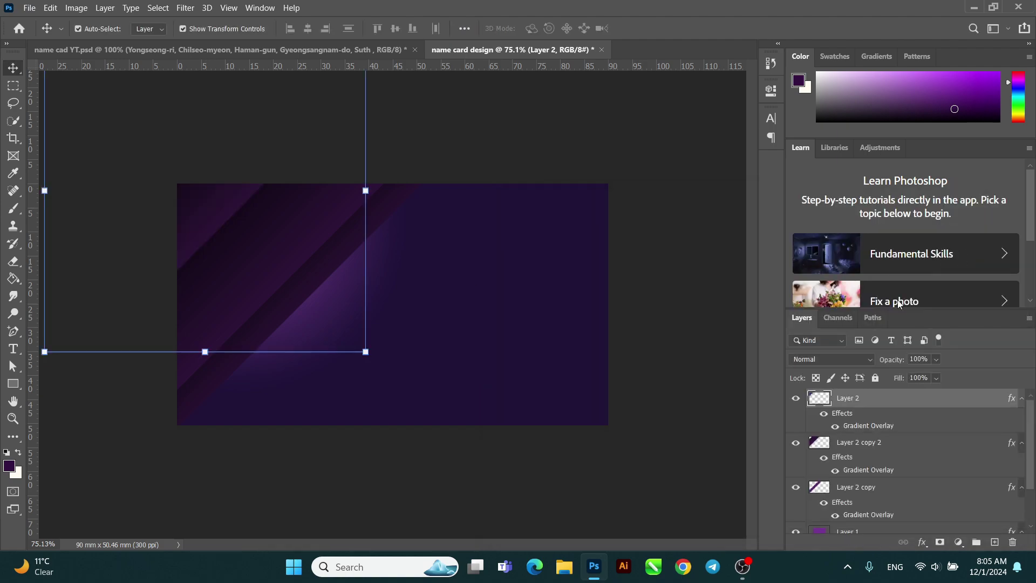
Step: Shift the corner strip's gradient overlay toward the lower right so its dark end fills the corner, and accept the layer style
{"action": "double_click", "coordinate": [868, 426]}
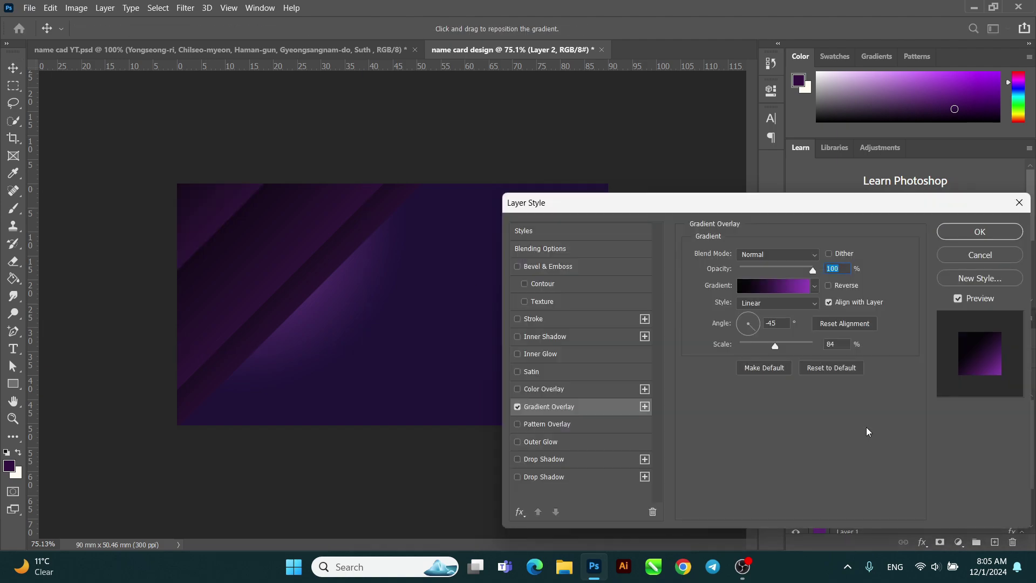
{"action": "left_click_drag", "start_coordinate": [207, 197], "coordinate": [209, 200]}
{"action": "left_click", "coordinate": [980, 232]}
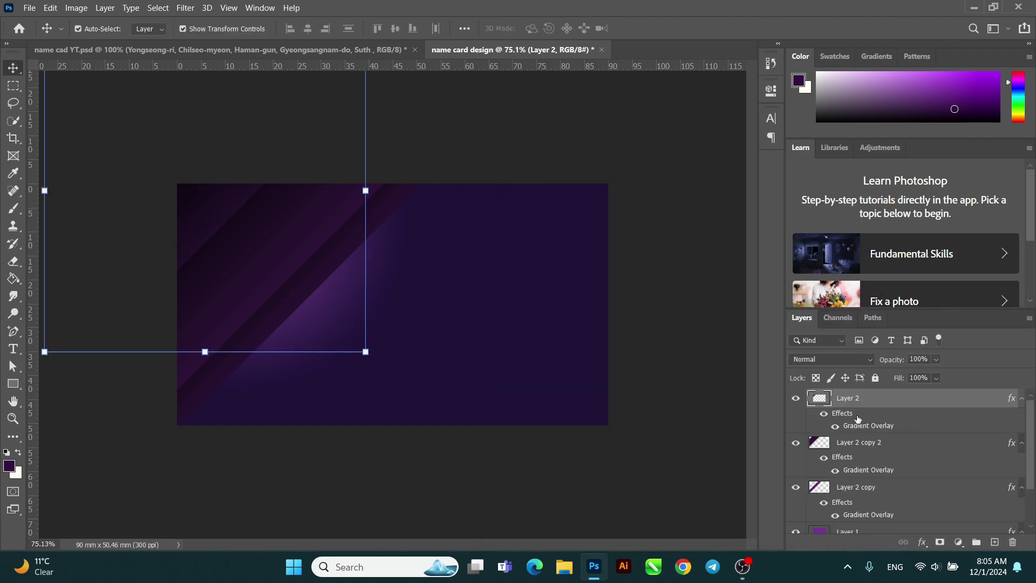
Step: Shift the middle strip's gradient overlay slightly, accept the layer style, and deselect the layer
{"action": "left_click", "coordinate": [852, 473]}
{"action": "double_click", "coordinate": [851, 474]}
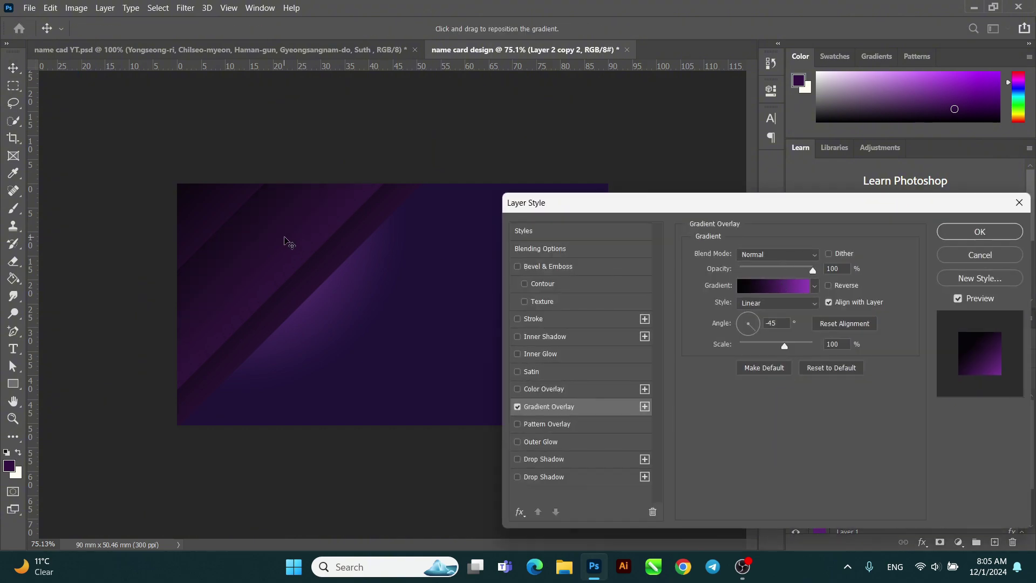
{"action": "left_click", "coordinate": [980, 233]}
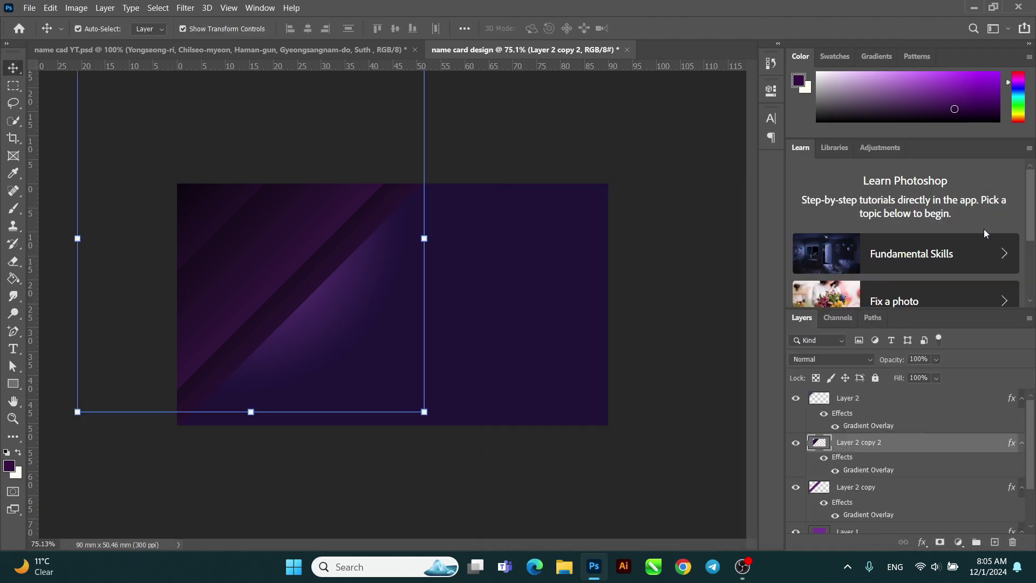
{"action": "scroll", "coordinate": [421, 330], "scroll_direction": "up", "scroll_amount": 4}
{"action": "left_click", "coordinate": [425, 294]}
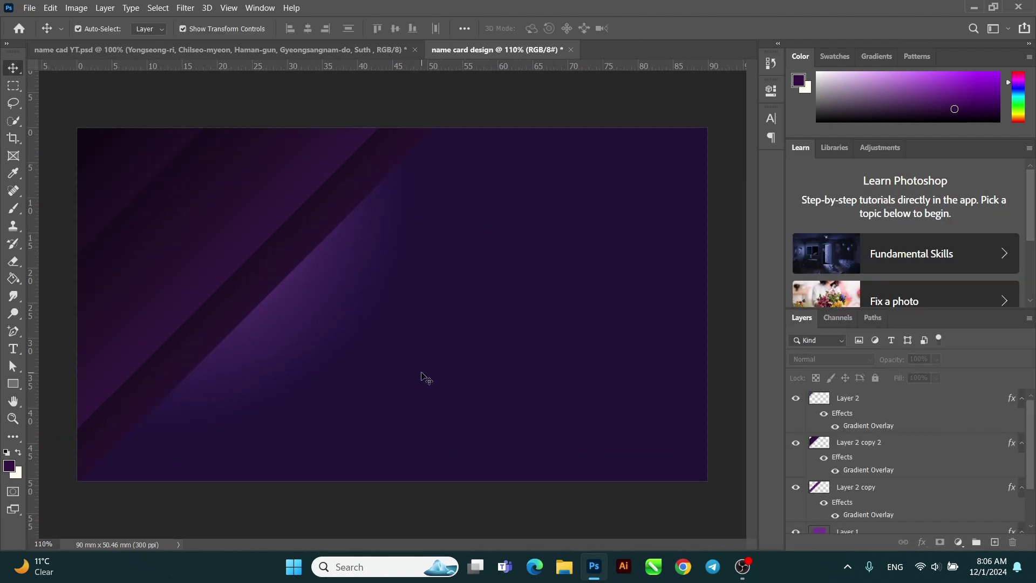
Step: Add a new layer above Layer 2 and marquee-select a full-height vertical band from about 43 to 48 mm across the card
{"action": "left_click", "coordinate": [872, 404]}
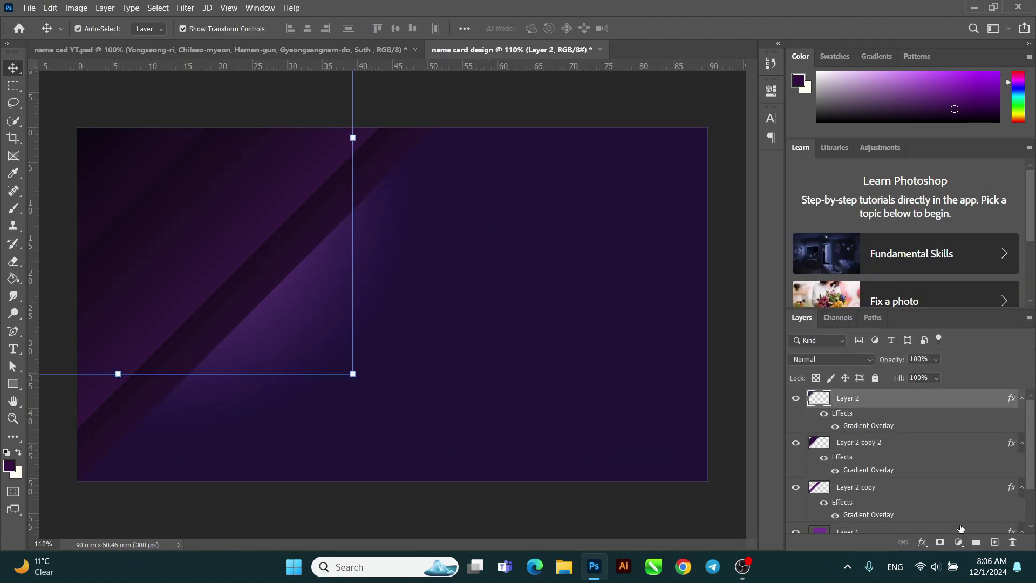
{"action": "left_click", "coordinate": [995, 541]}
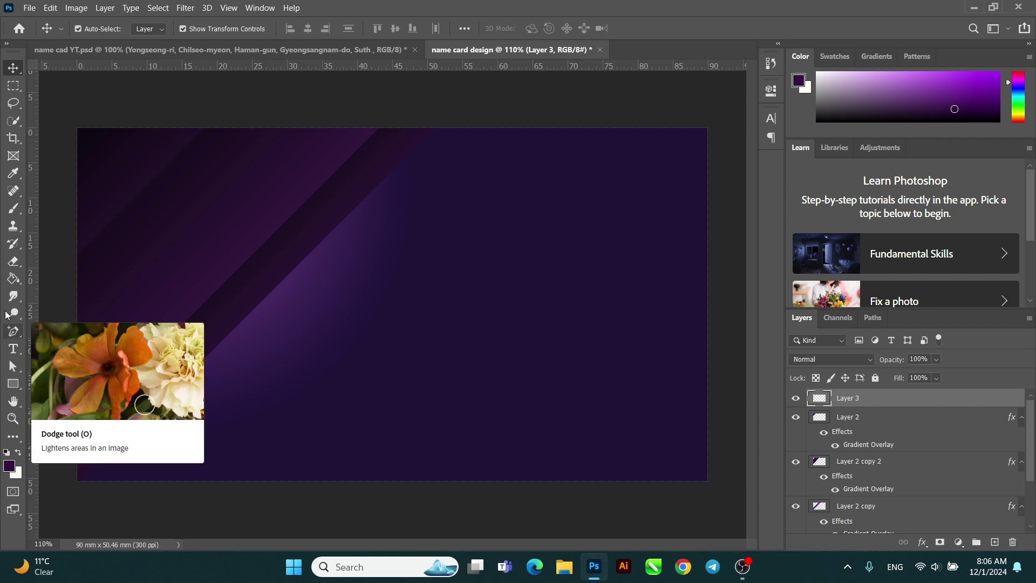
{"action": "left_click", "coordinate": [13, 86]}
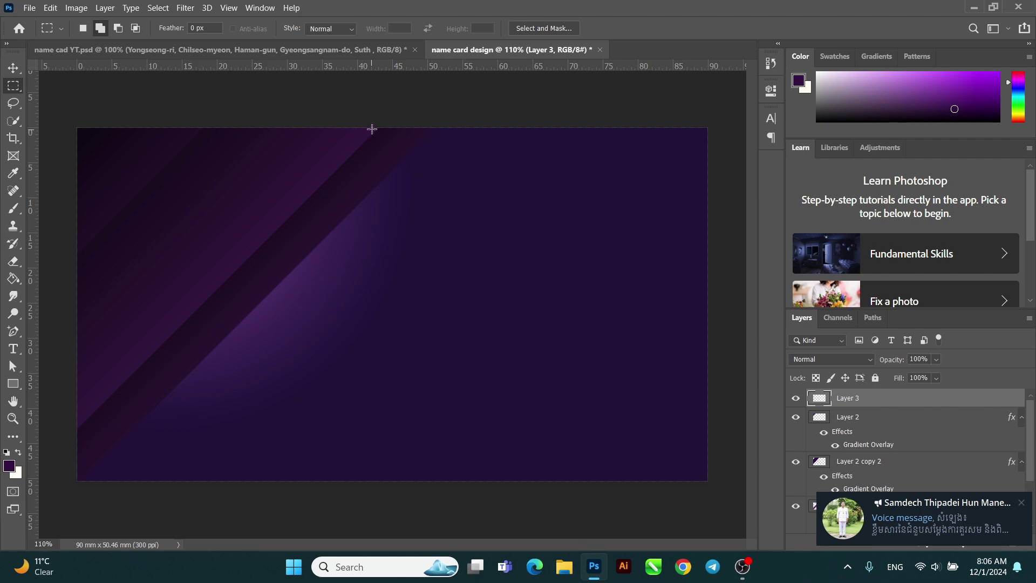
{"action": "left_click_drag", "start_coordinate": [378, 128], "coordinate": [415, 481]}
Step: Fill the selected vertical band with the dark purple foreground color using the Paint Bucket tool
{"action": "left_click", "coordinate": [13, 67]}
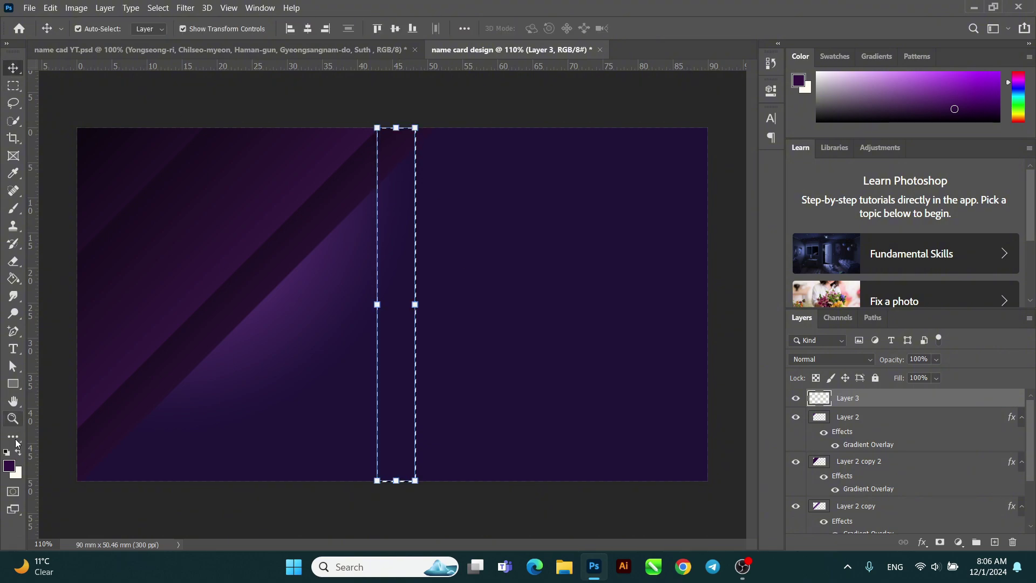
{"action": "right_click", "coordinate": [13, 279]}
{"action": "left_click", "coordinate": [75, 292]}
{"action": "left_click", "coordinate": [398, 290]}
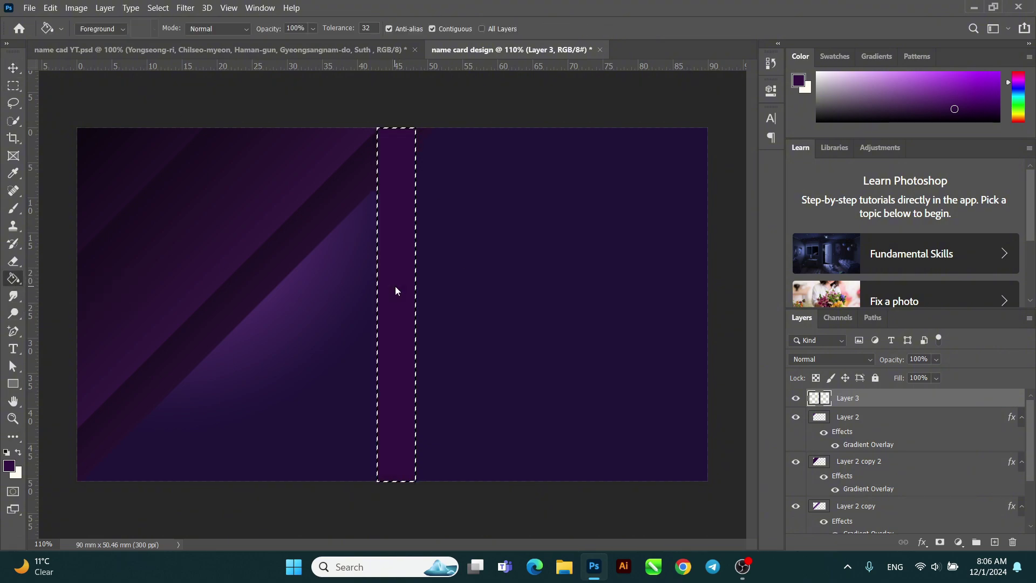
Step: Clear the selection, then duplicate the dark vertical strip and place the copy directly against its right edge
{"action": "left_click", "coordinate": [12, 69]}
{"action": "key", "text": "ctrl+d"}
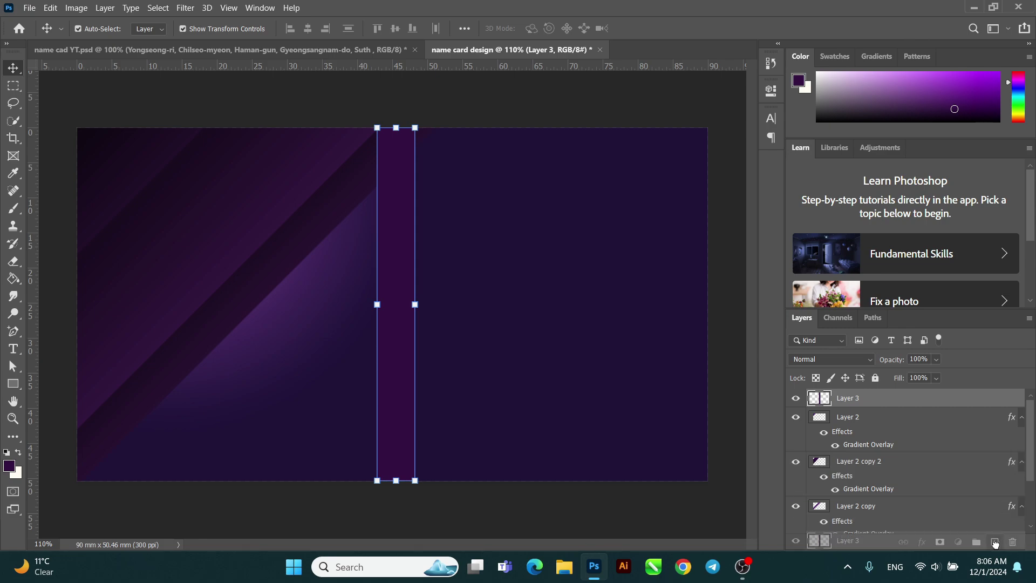
{"action": "key", "text": "ctrl+j"}
{"action": "left_click_drag", "start_coordinate": [406, 281], "coordinate": [444, 280]}
Step: Set the foreground color to a lighter purple and fill the copied strip with it
{"action": "left_click", "coordinate": [7, 469]}
{"action": "left_click", "coordinate": [779, 382]}
{"action": "left_click", "coordinate": [976, 310]}
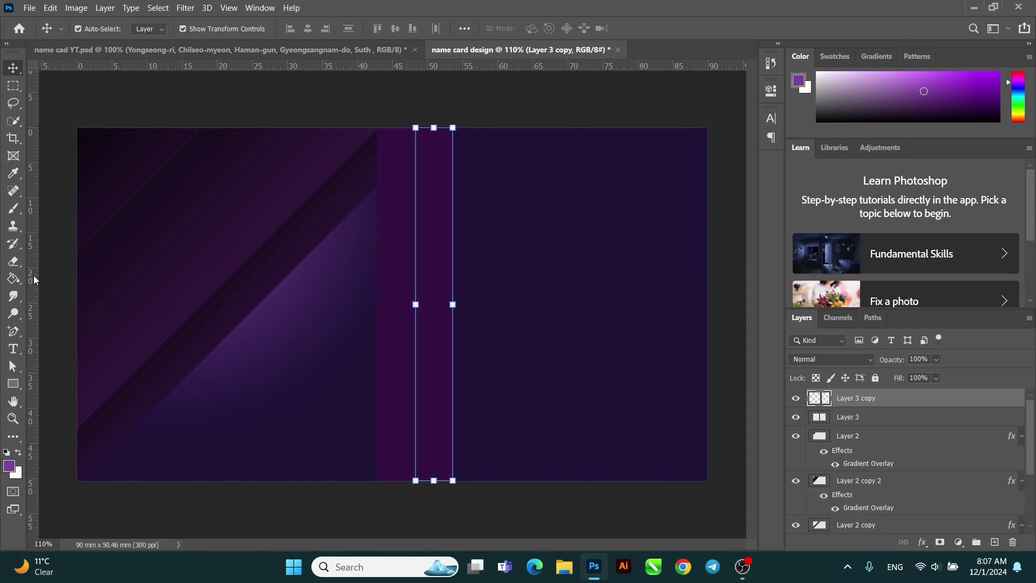
{"action": "right_click", "coordinate": [13, 279]}
{"action": "left_click", "coordinate": [75, 292]}
{"action": "left_click", "coordinate": [432, 291]}
Step: Narrow the light purple strip to about 47% of its width from its right side, and apply the transform
{"action": "key", "text": "ctrl+t"}
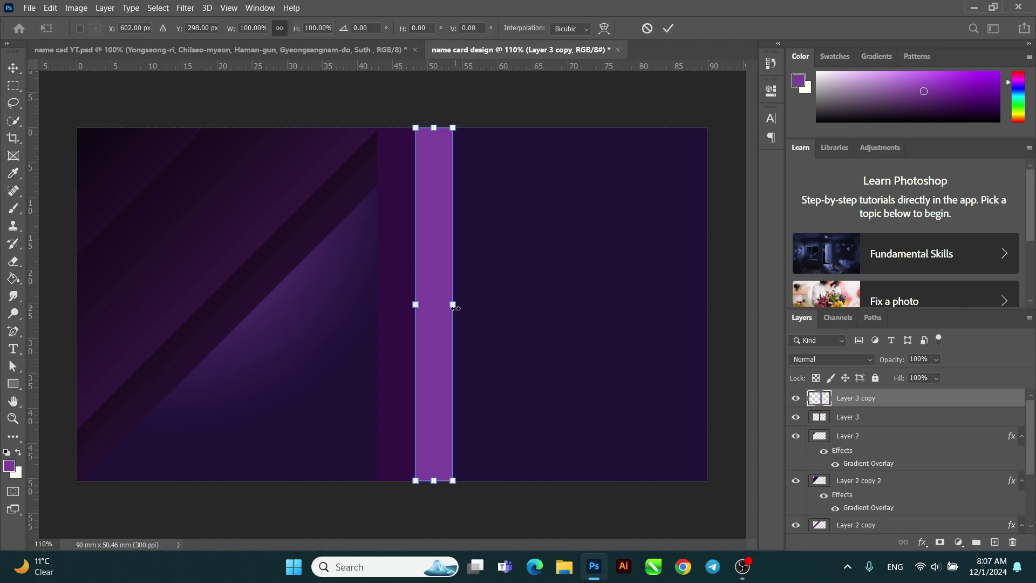
{"action": "left_click_drag", "start_coordinate": [454, 306], "coordinate": [434, 307]}
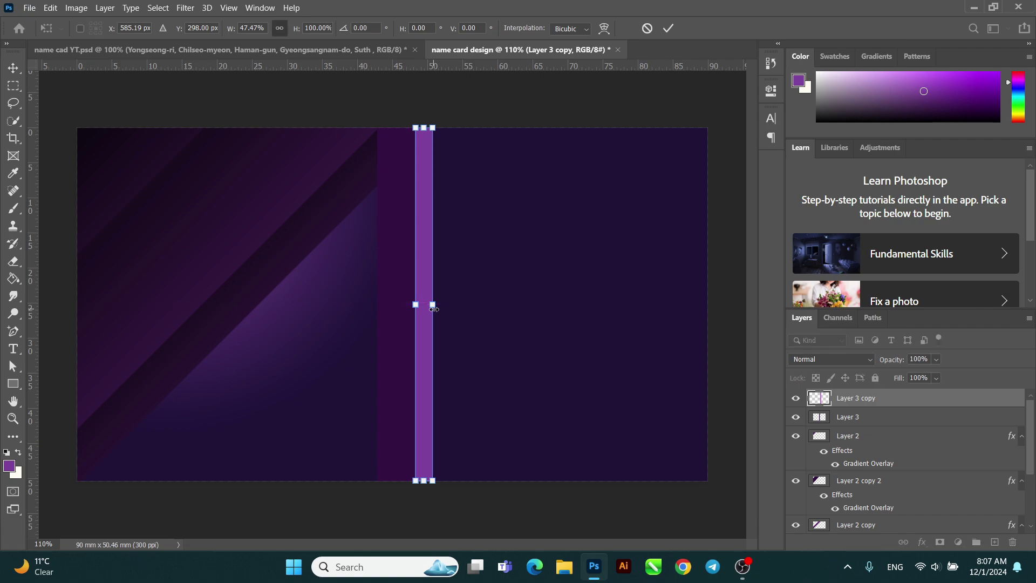
{"action": "left_click", "coordinate": [668, 28]}
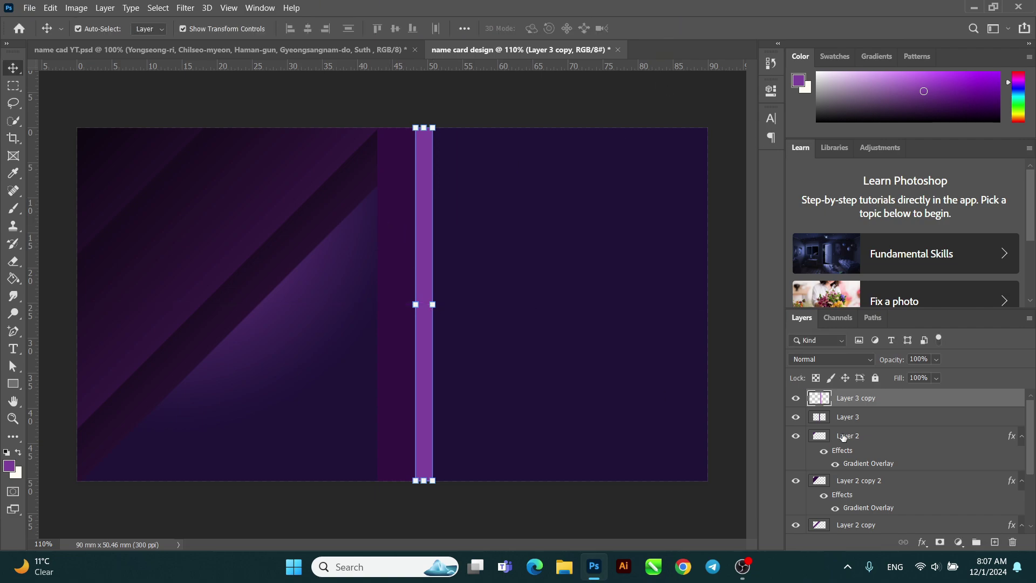
Step: Select both vertical strip layers and stretch them together past the card's top and bottom edges to about 175% height
{"action": "left_click", "coordinate": [848, 417], "text": "shift"}
{"action": "scroll", "coordinate": [620, 293], "scroll_direction": "down", "scroll_amount": 2}
{"action": "scroll", "coordinate": [621, 294], "scroll_direction": "down", "scroll_amount": 1}
{"action": "key", "text": "ctrl+t"}
{"action": "left_click_drag", "start_coordinate": [402, 169], "coordinate": [402, 109]}
{"action": "left_click_drag", "start_coordinate": [402, 433], "coordinate": [403, 513]}
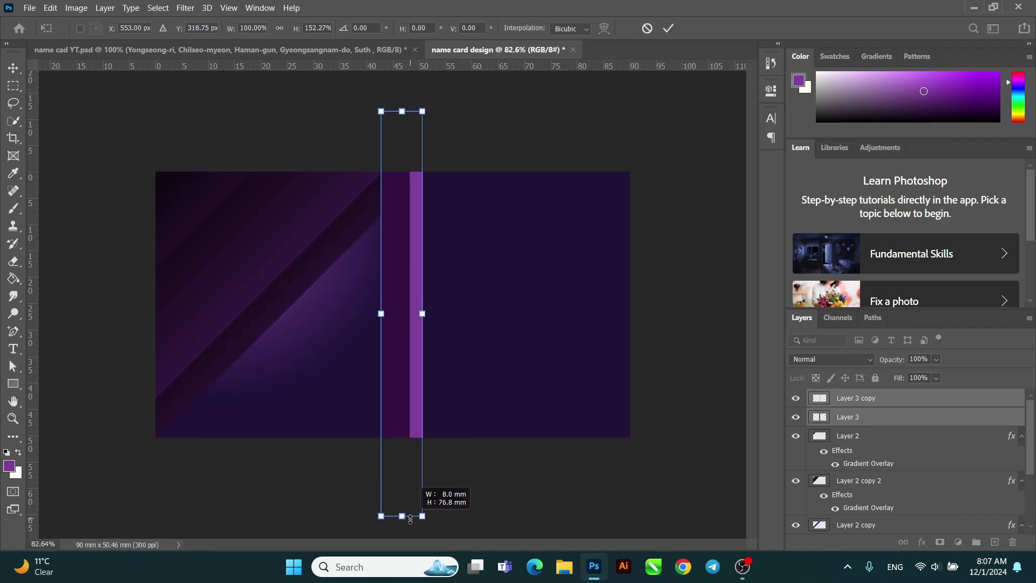
{"action": "scroll", "coordinate": [419, 278], "scroll_direction": "down", "scroll_amount": 1}
{"action": "scroll", "coordinate": [418, 278], "scroll_direction": "down", "scroll_amount": 1}
{"action": "left_click_drag", "start_coordinate": [401, 145], "coordinate": [401, 125]}
{"action": "left_click_drag", "start_coordinate": [401, 479], "coordinate": [401, 510]}
Step: Rotate both strips to about -45°, move them left so they cross the card's upper-left corner, apply the transform, and deselect
{"action": "left_click_drag", "start_coordinate": [427, 519], "coordinate": [564, 444]}
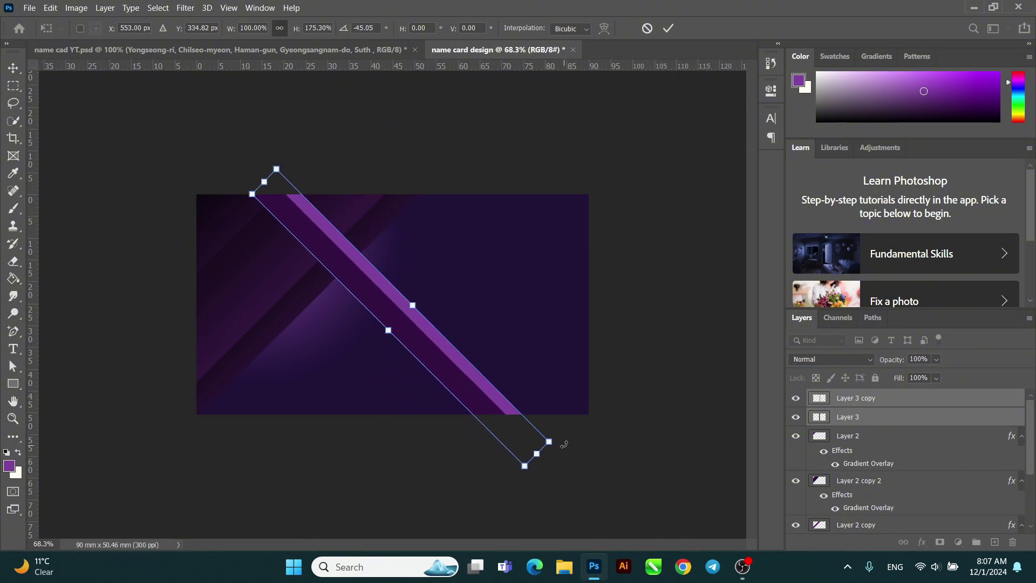
{"action": "left_click_drag", "start_coordinate": [463, 376], "coordinate": [363, 379]}
{"action": "left_click", "coordinate": [668, 29]}
{"action": "left_click", "coordinate": [447, 361]}
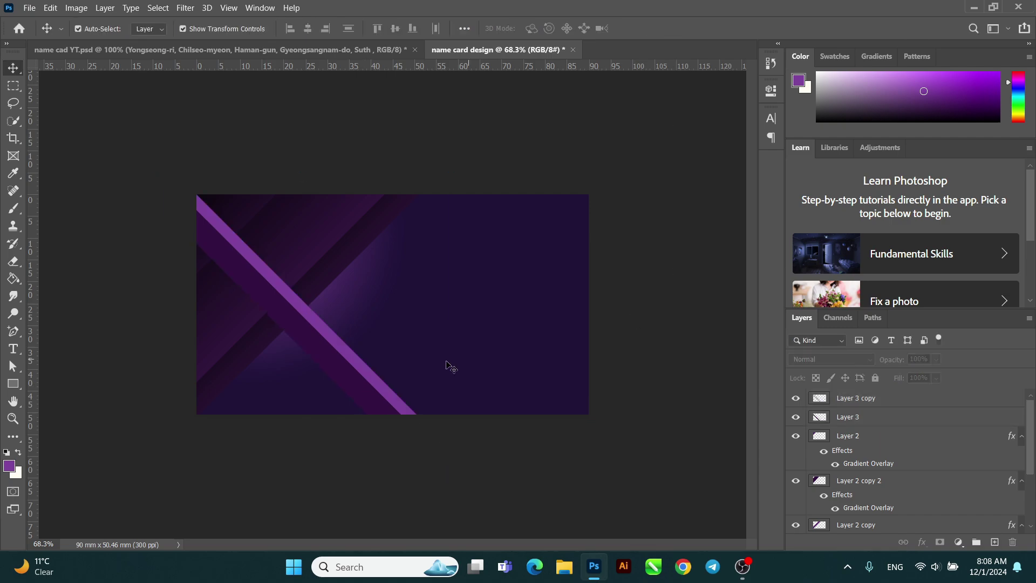
Step: Select both diagonal strip layers, Layer 3 and Layer 3 copy, move them together slightly to the right, and deselect
{"action": "left_click", "coordinate": [905, 420]}
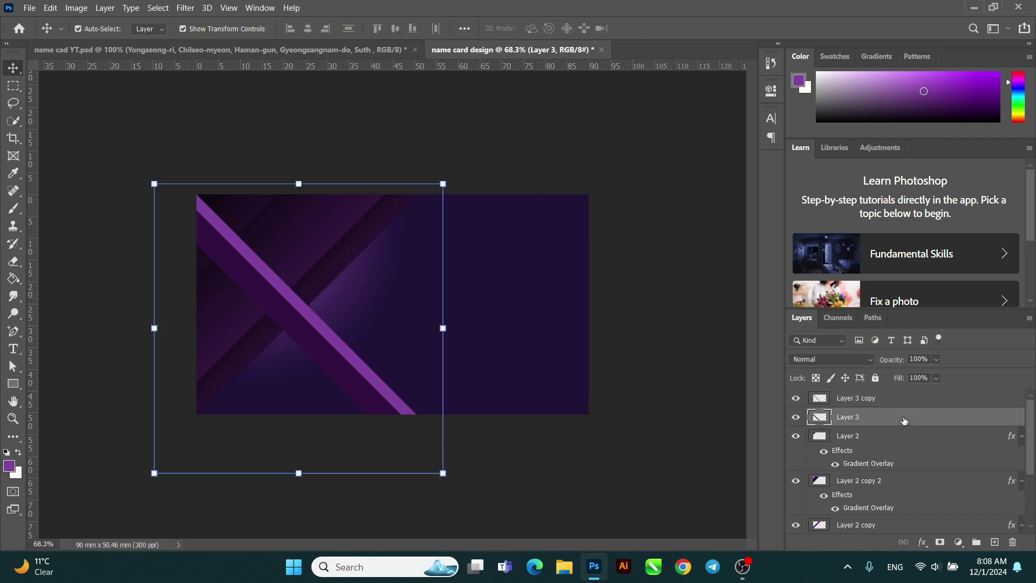
{"action": "left_click", "coordinate": [898, 405], "text": "shift"}
{"action": "left_click_drag", "start_coordinate": [272, 278], "coordinate": [285, 283]}
{"action": "left_click", "coordinate": [641, 206]}
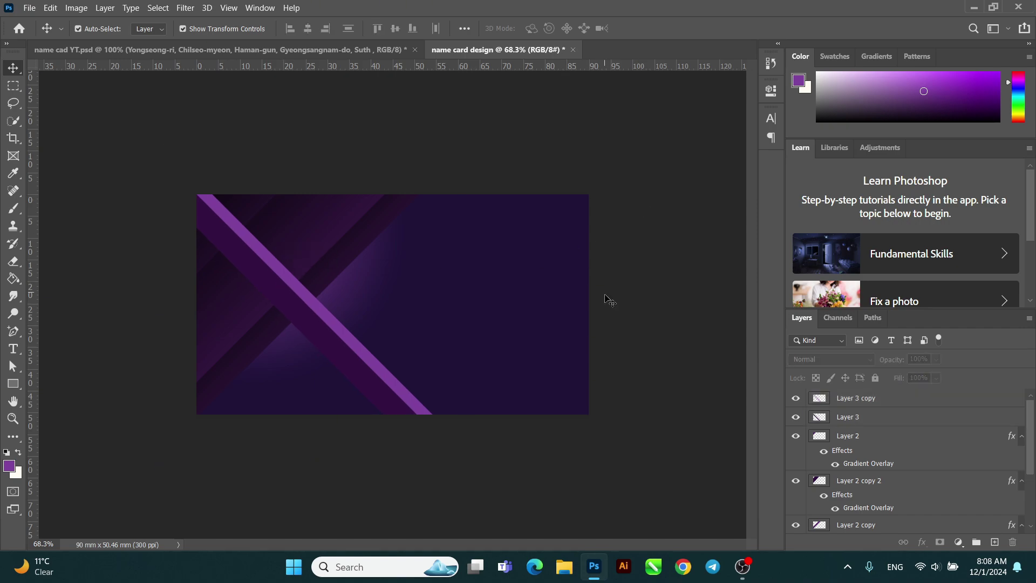
Step: Add a Gradient Overlay with Radial style to the light purple strip, Layer 3 copy
{"action": "left_click", "coordinate": [344, 334]}
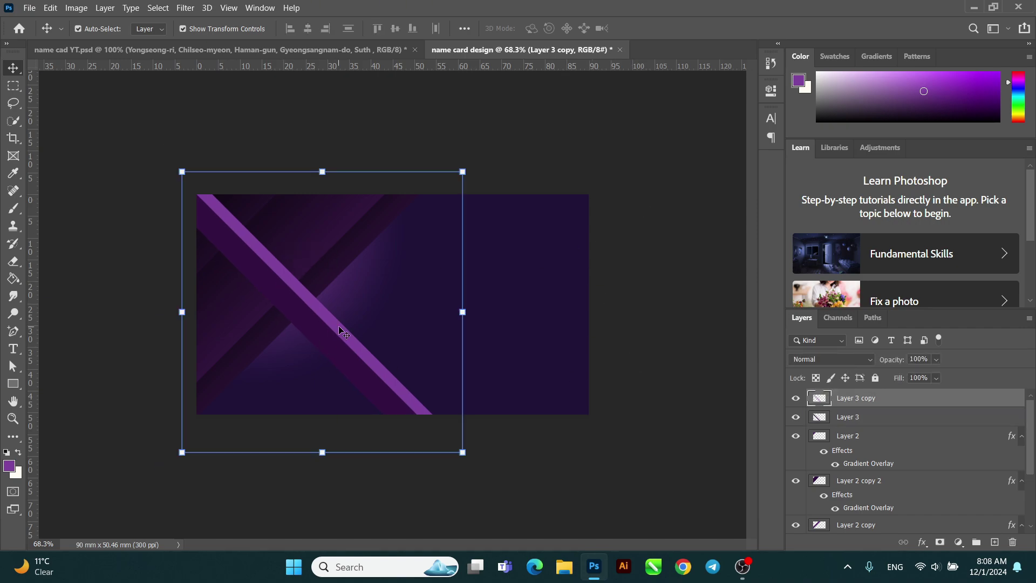
{"action": "left_click", "coordinate": [796, 398]}
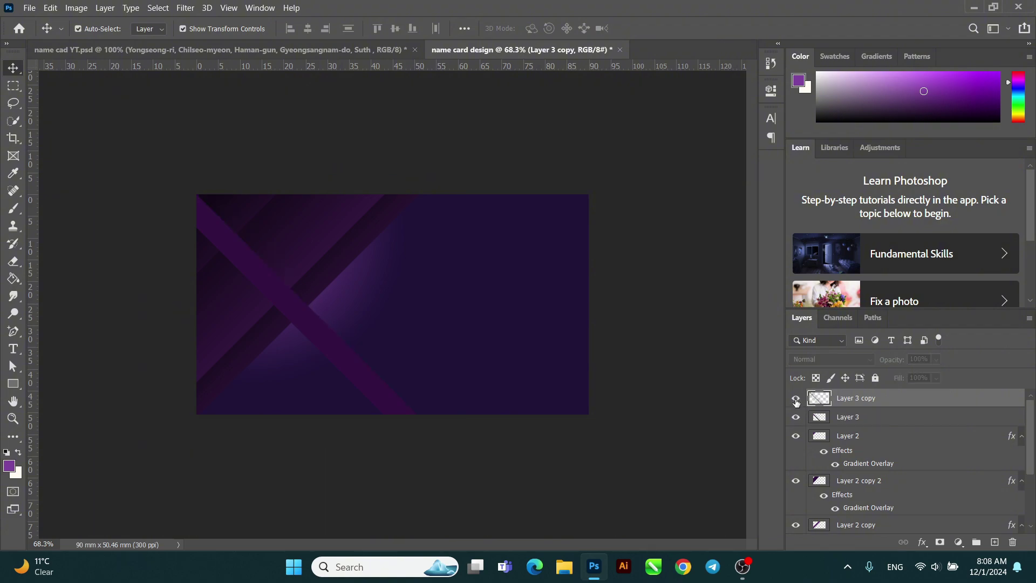
{"action": "left_click", "coordinate": [795, 398]}
{"action": "left_click", "coordinate": [922, 542]}
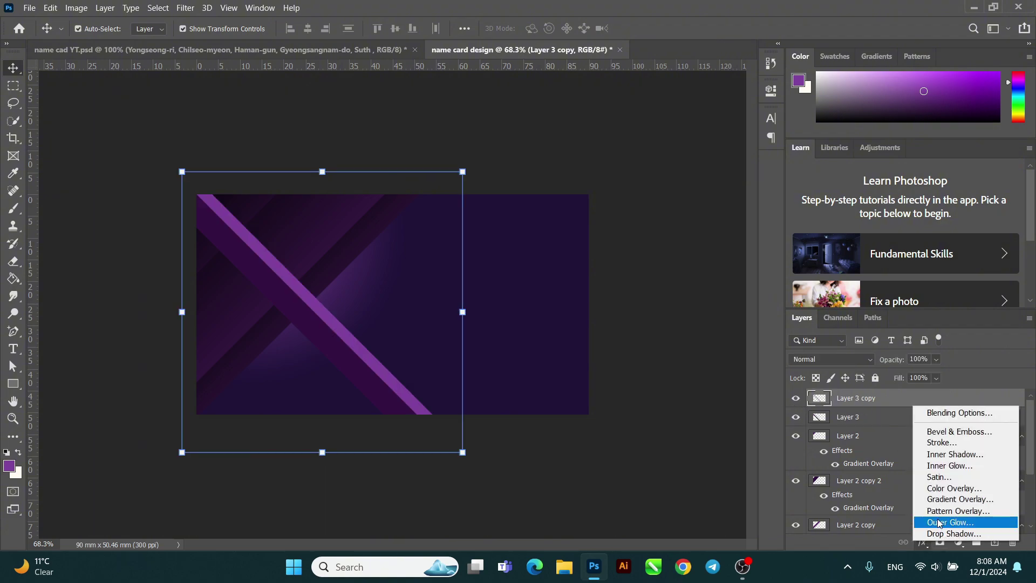
{"action": "left_click", "coordinate": [937, 500]}
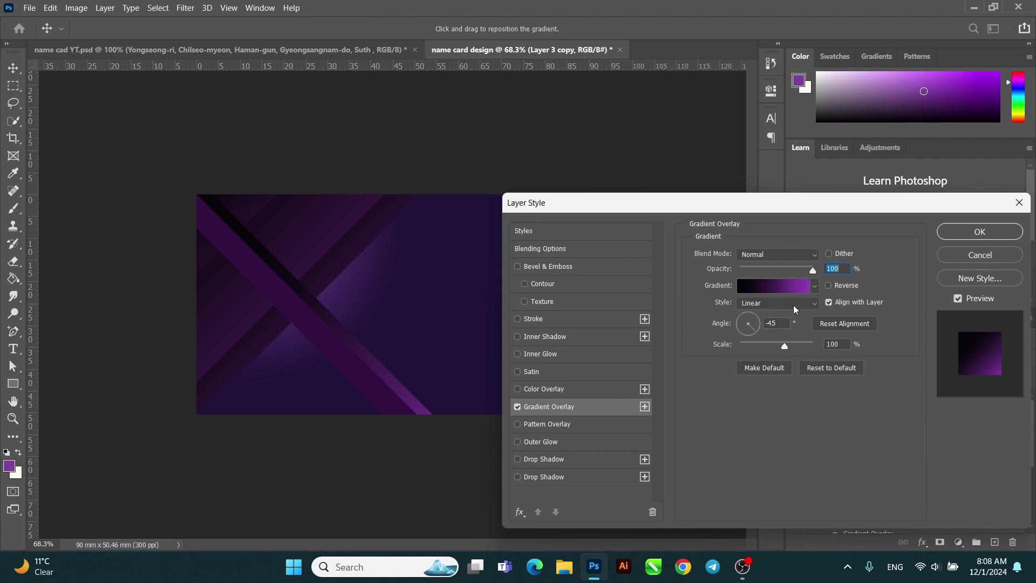
{"action": "left_click", "coordinate": [793, 304]}
{"action": "left_click", "coordinate": [772, 325]}
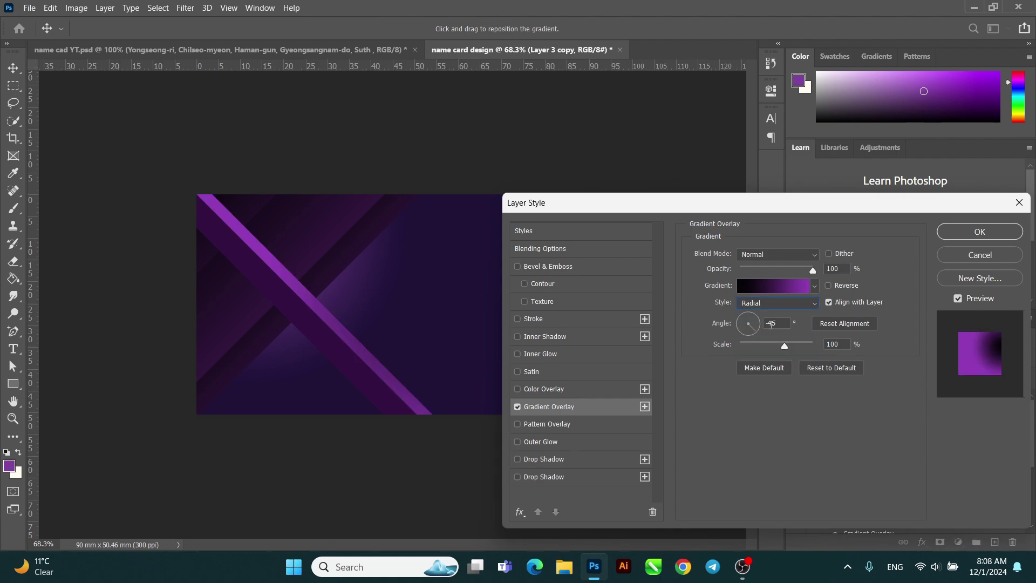
Step: Move the overlay gradient's starting stops to 0%, add a color stop at 47%, and color the first stop #34214f
{"action": "left_click", "coordinate": [782, 286]}
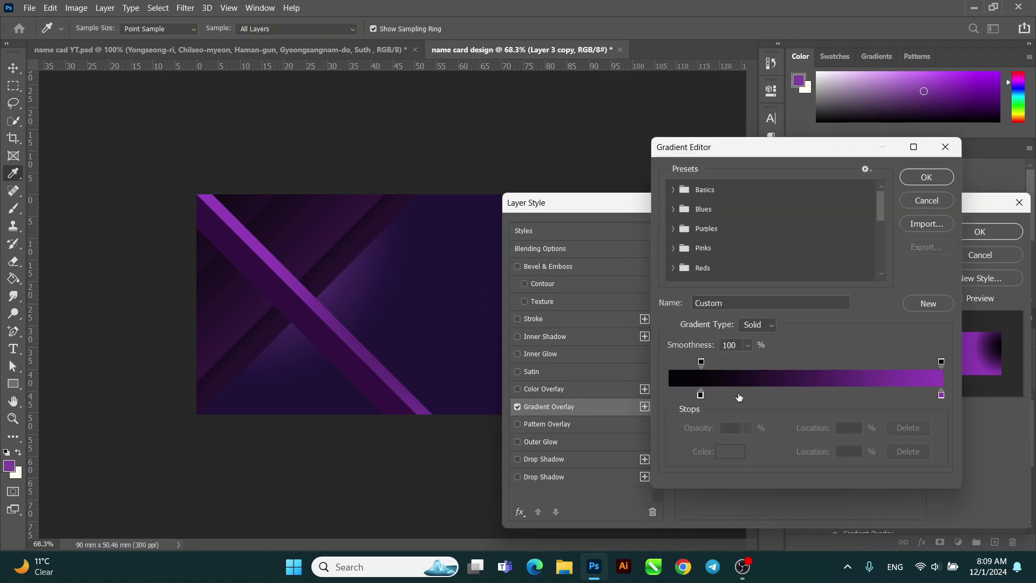
{"action": "left_click_drag", "start_coordinate": [701, 395], "coordinate": [669, 395]}
{"action": "left_click_drag", "start_coordinate": [701, 361], "coordinate": [669, 361]}
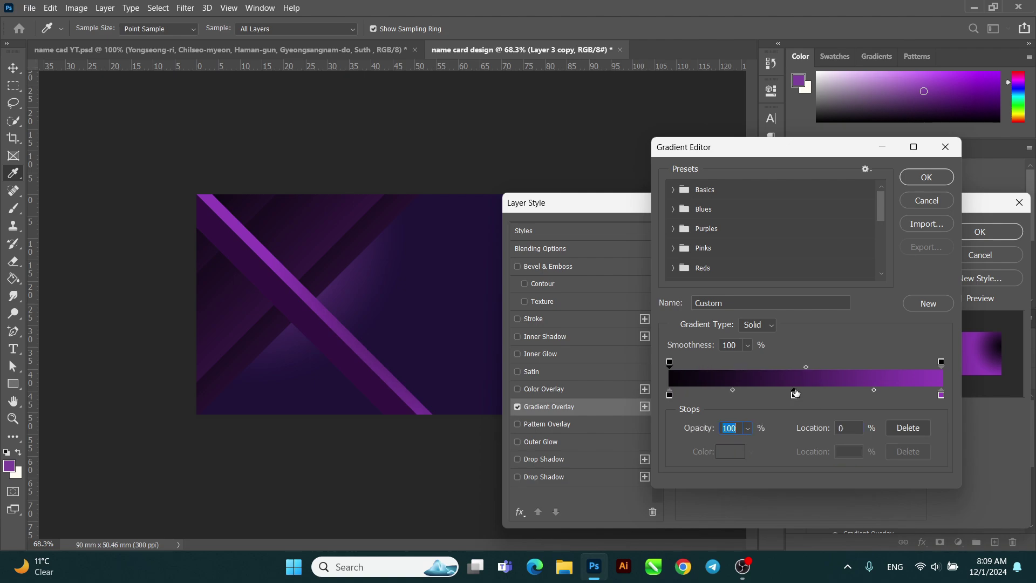
{"action": "left_click_drag", "start_coordinate": [796, 393], "coordinate": [800, 399]}
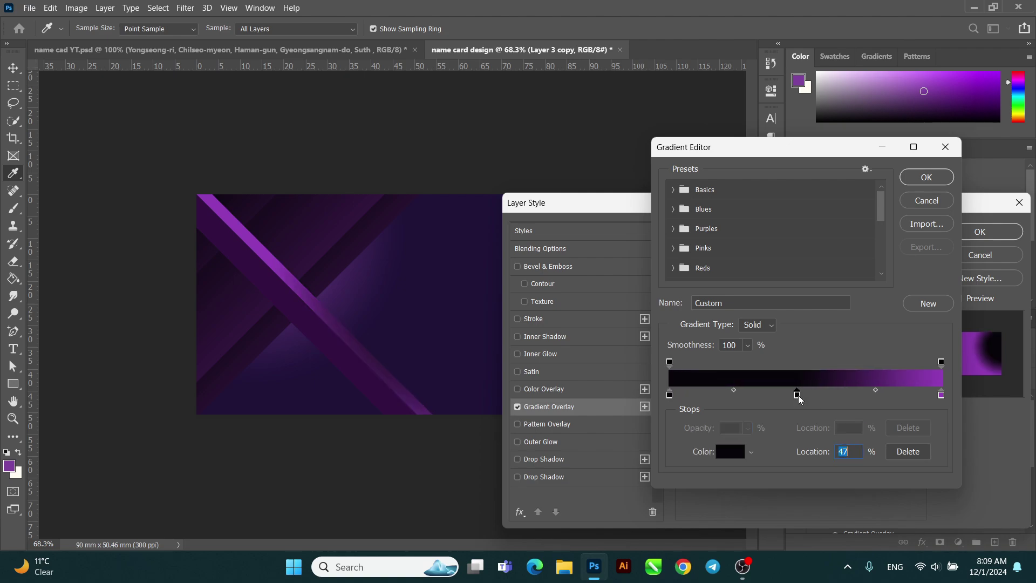
{"action": "double_click", "coordinate": [669, 395]}
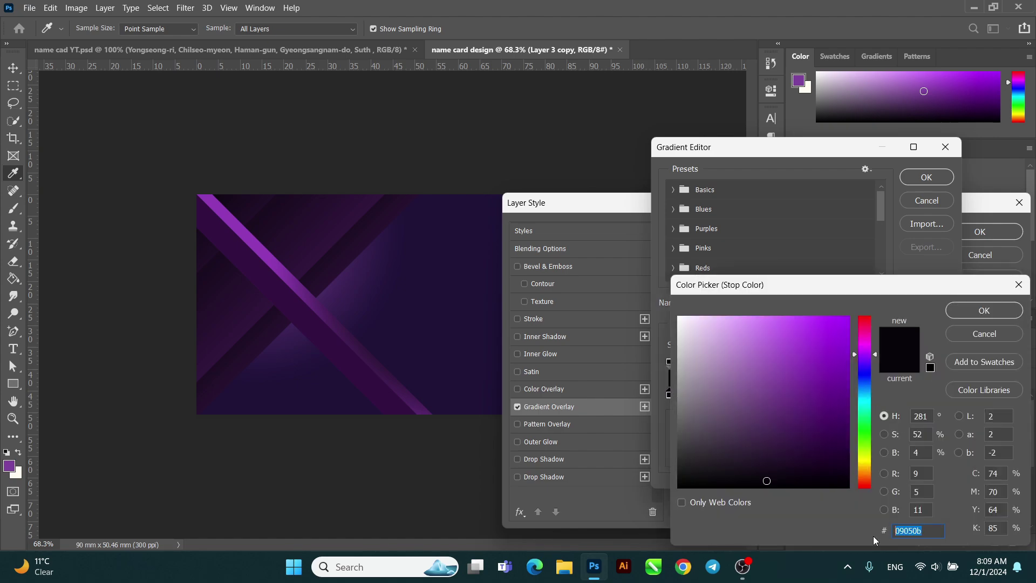
{"action": "type", "text": "34214f"}
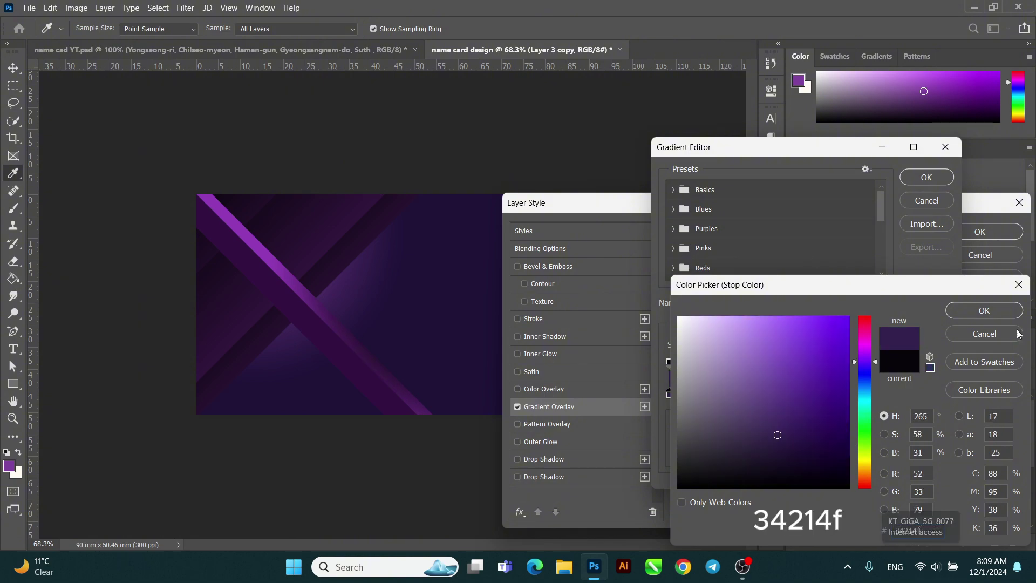
{"action": "left_click", "coordinate": [985, 310]}
Step: Shift the gradient's middle color stop slightly toward the end and set its color to #8b4ba9
{"action": "left_click_drag", "start_coordinate": [798, 395], "coordinate": [808, 395]}
{"action": "double_click", "coordinate": [808, 395]}
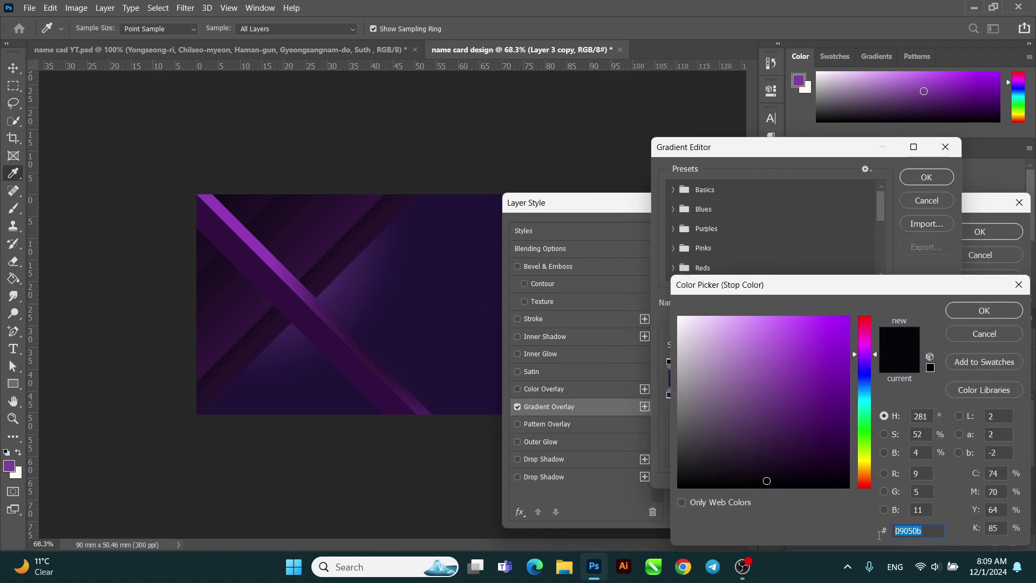
{"action": "type", "text": "8b"}
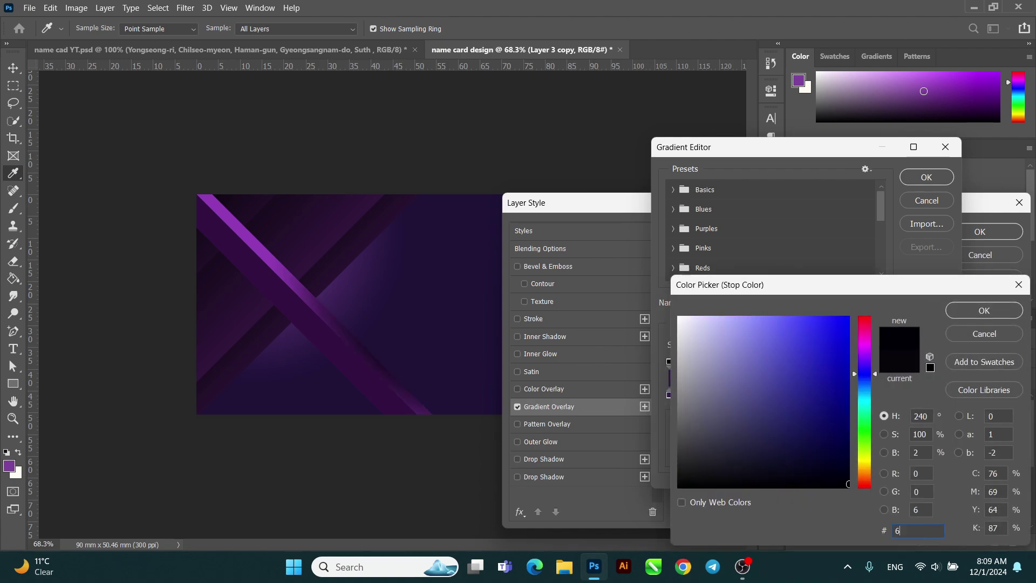
{"action": "type", "text": "4b"}
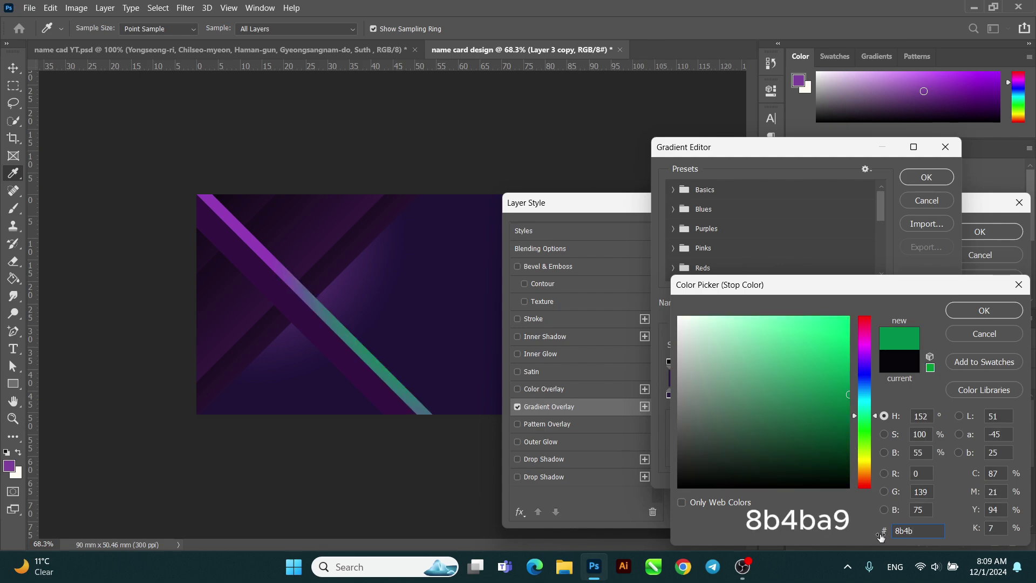
{"action": "type", "text": "a9"}
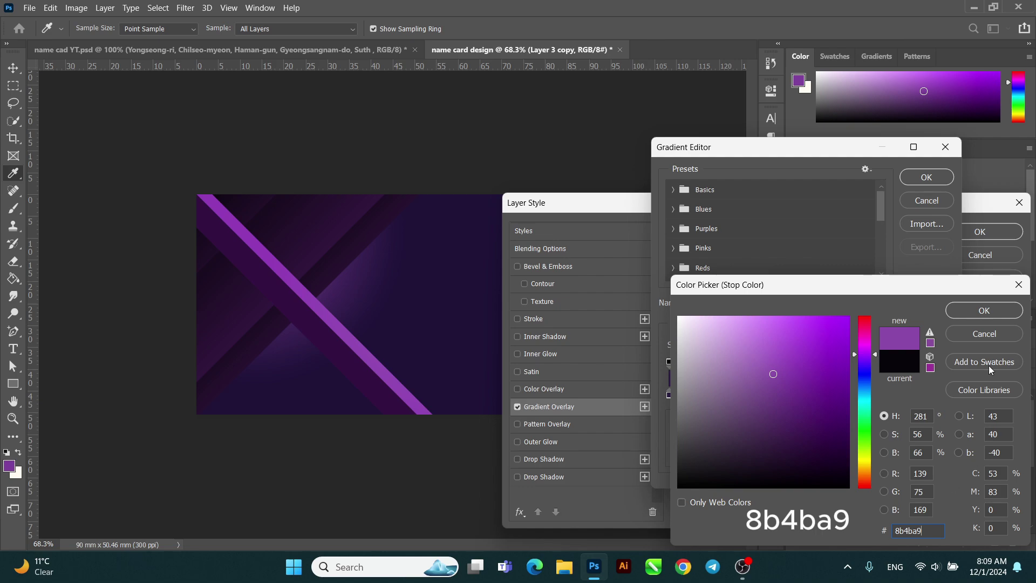
{"action": "left_click", "coordinate": [984, 311]}
Step: Set the gradient's end stop color to #3b1f50 and accept the edited gradient
{"action": "double_click", "coordinate": [942, 394]}
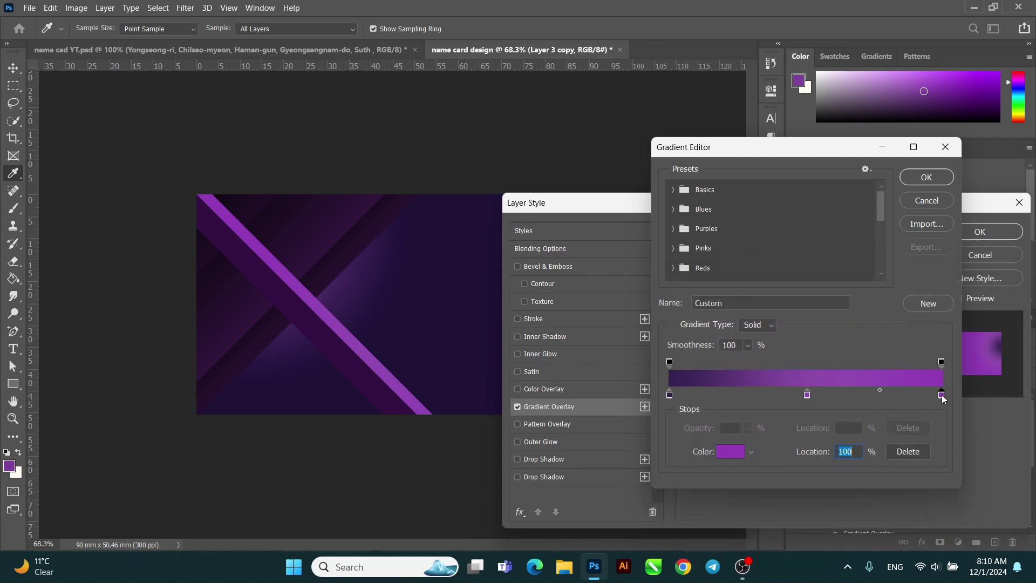
{"action": "type", "text": "3b1"}
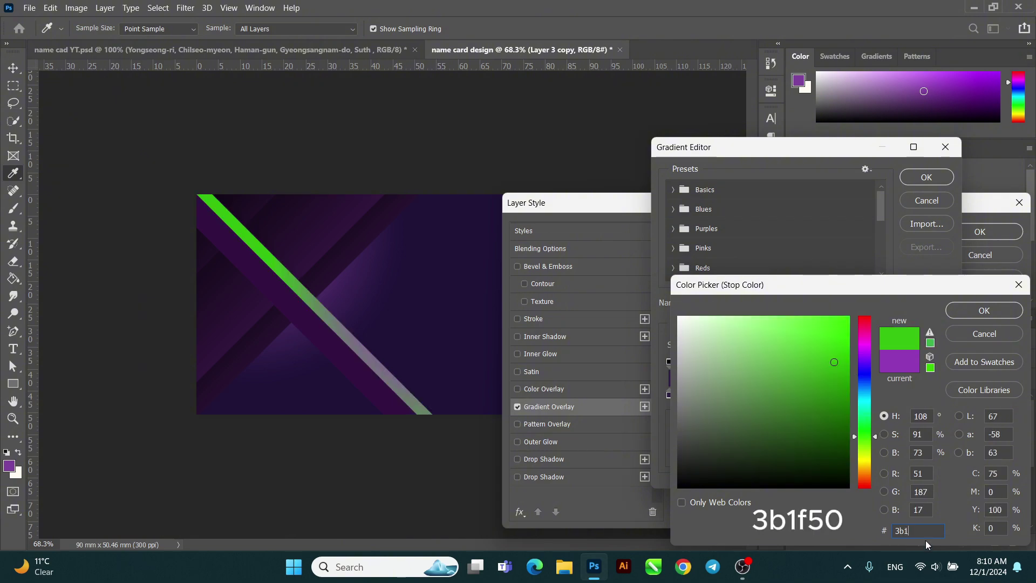
{"action": "type", "text": "f50"}
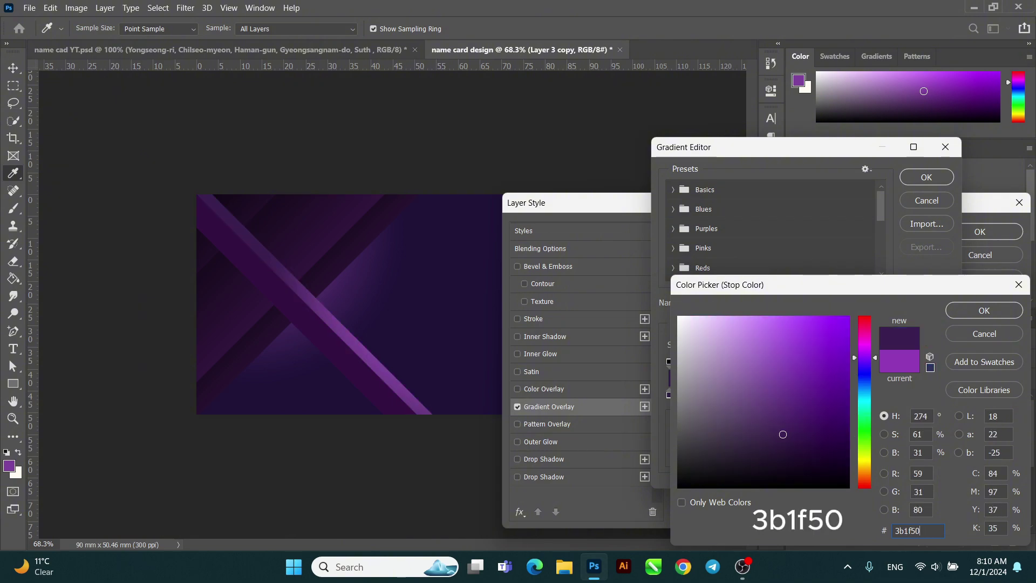
{"action": "left_click", "coordinate": [990, 311]}
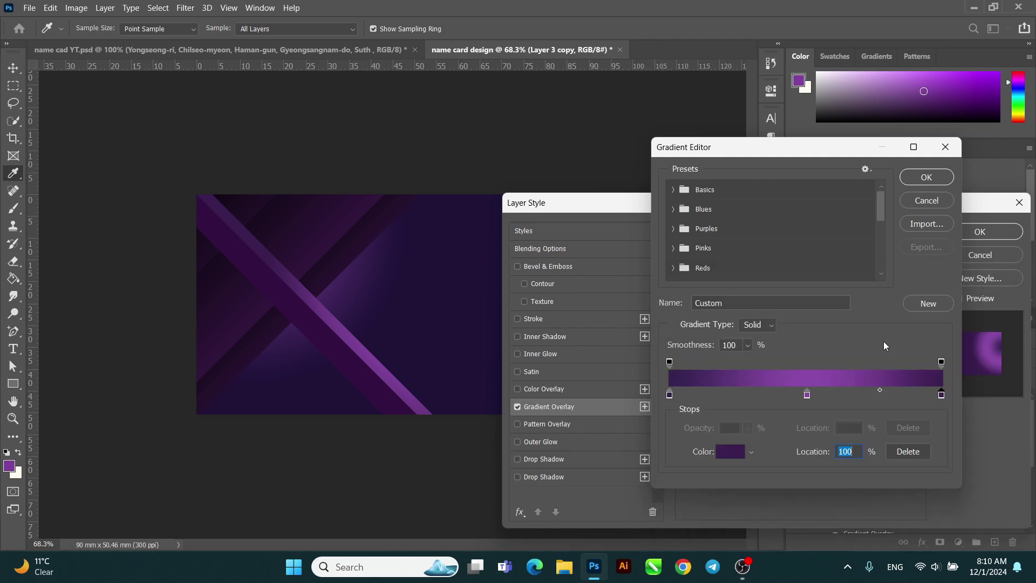
{"action": "left_click", "coordinate": [927, 177]}
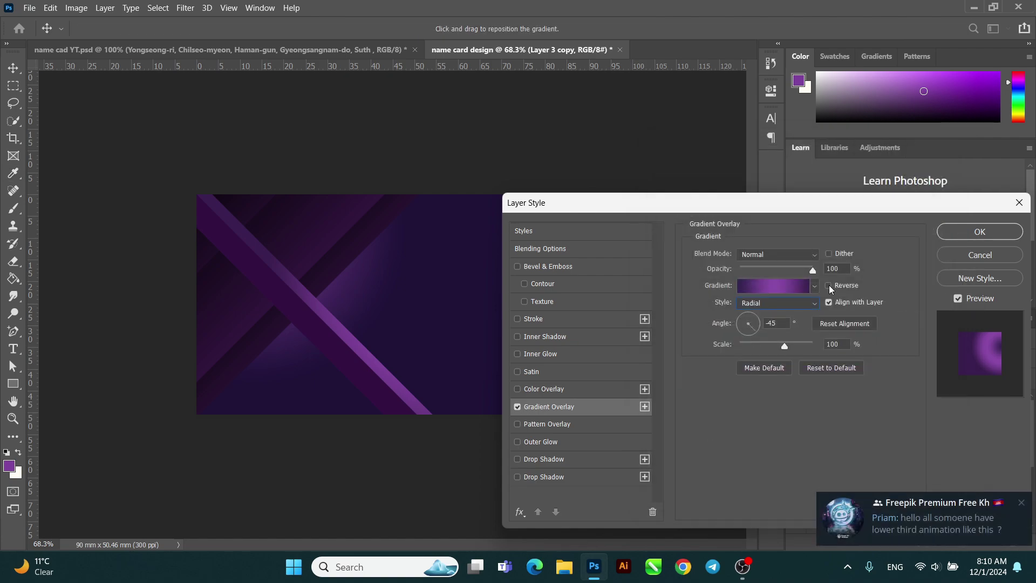
Step: Reverse the strip's radial gradient at a 0° angle and 100% scale, reposition its bright center along the strip, and apply the style
{"action": "left_click", "coordinate": [829, 286]}
{"action": "left_click", "coordinate": [758, 322]}
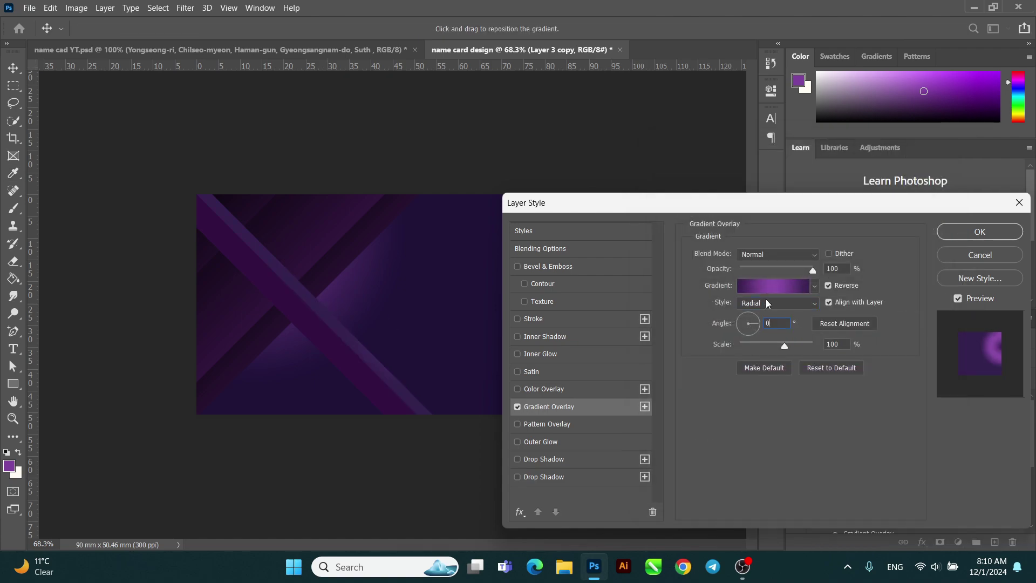
{"action": "left_click_drag", "start_coordinate": [332, 325], "coordinate": [254, 322]}
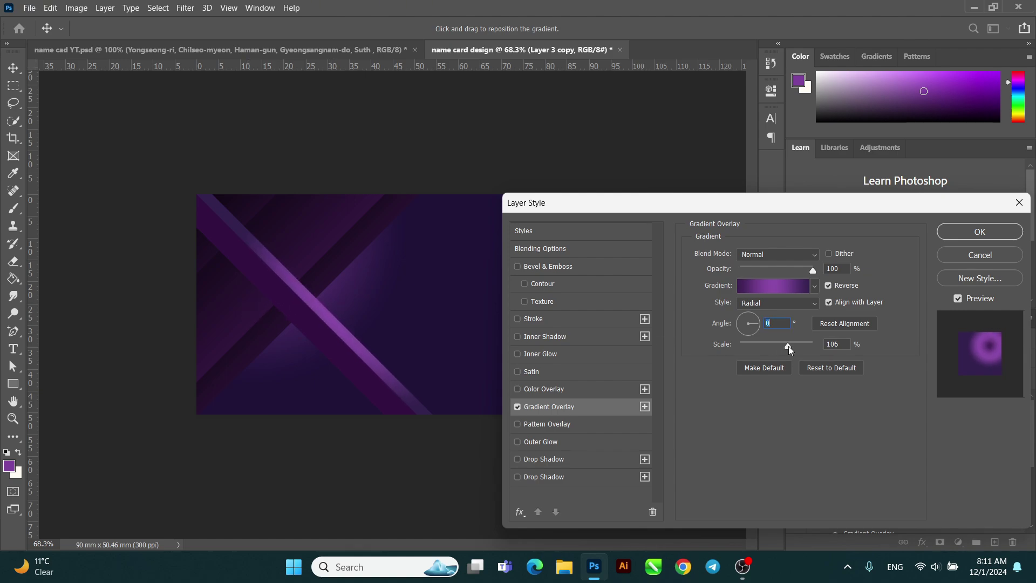
{"action": "left_click_drag", "start_coordinate": [789, 350], "coordinate": [785, 347]}
{"action": "left_click_drag", "start_coordinate": [316, 307], "coordinate": [340, 302]}
{"action": "left_click", "coordinate": [980, 231]}
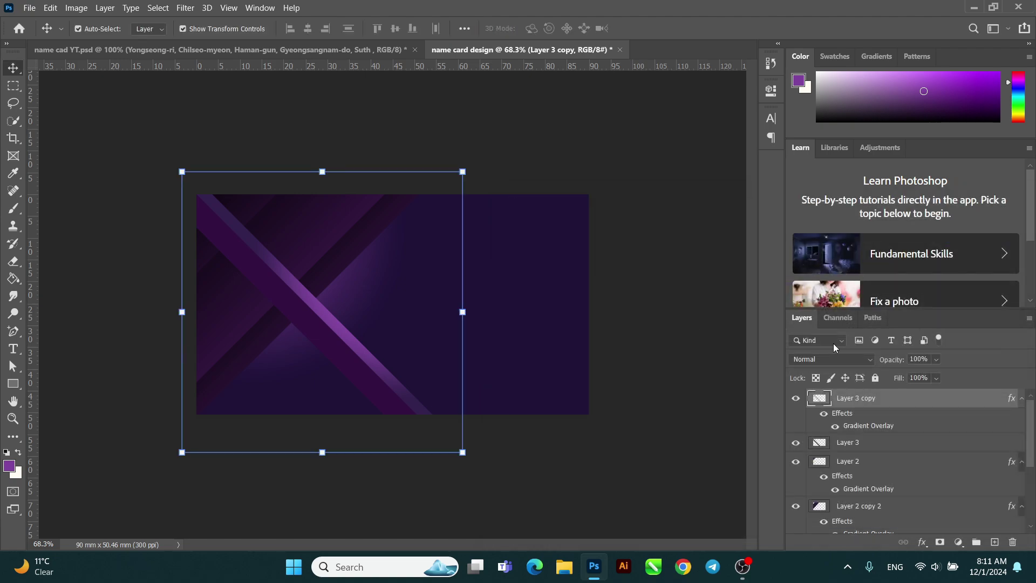
Step: Copy the layer style from Layer 3 copy and paste it onto Layer 3
{"action": "right_click", "coordinate": [855, 404]}
{"action": "left_click", "coordinate": [788, 301]}
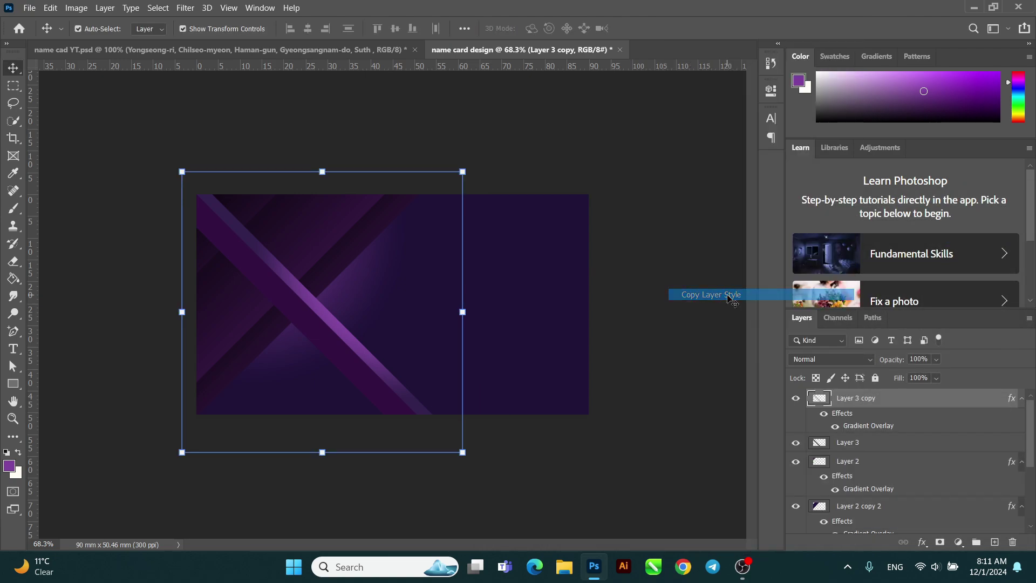
{"action": "left_click", "coordinate": [357, 374]}
{"action": "left_click", "coordinate": [855, 399]}
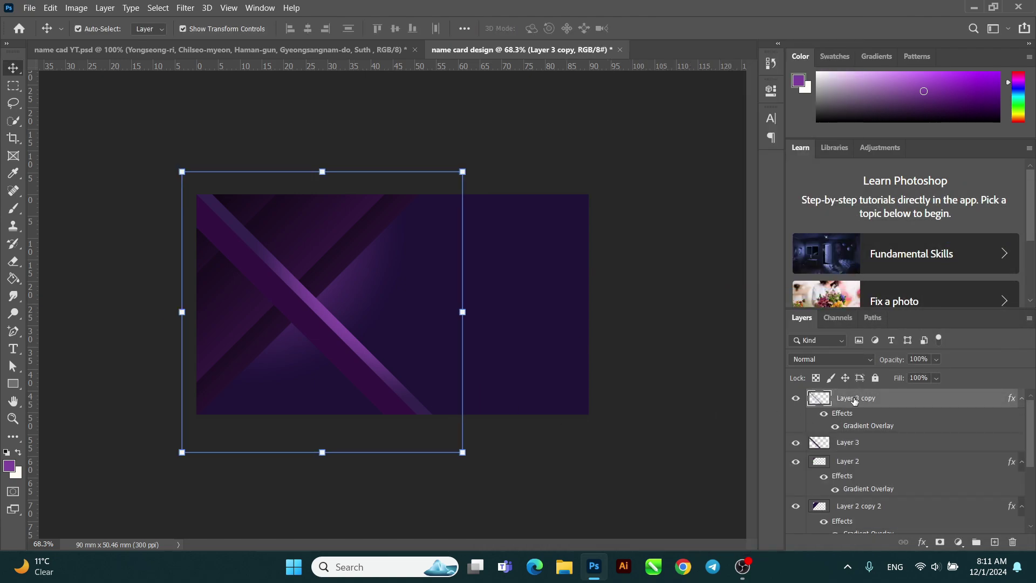
{"action": "left_click", "coordinate": [841, 445]}
{"action": "right_click", "coordinate": [844, 445]}
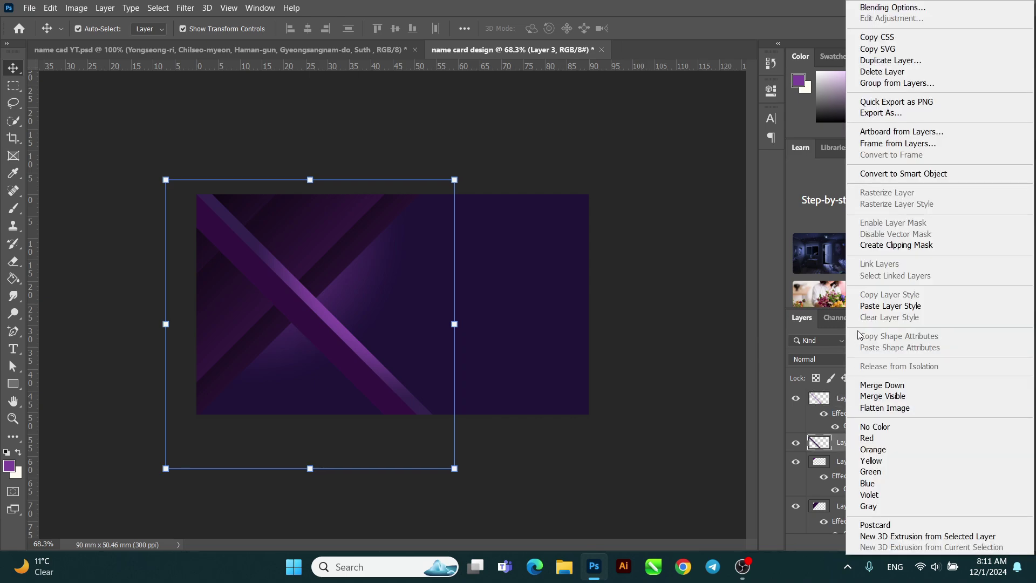
{"action": "left_click", "coordinate": [890, 305]}
Step: Change Layer 3's gradient overlay to a reversed Linear style at 53% scale and reposition its highlight along the strip
{"action": "left_click", "coordinate": [854, 399]}
{"action": "double_click", "coordinate": [850, 427]}
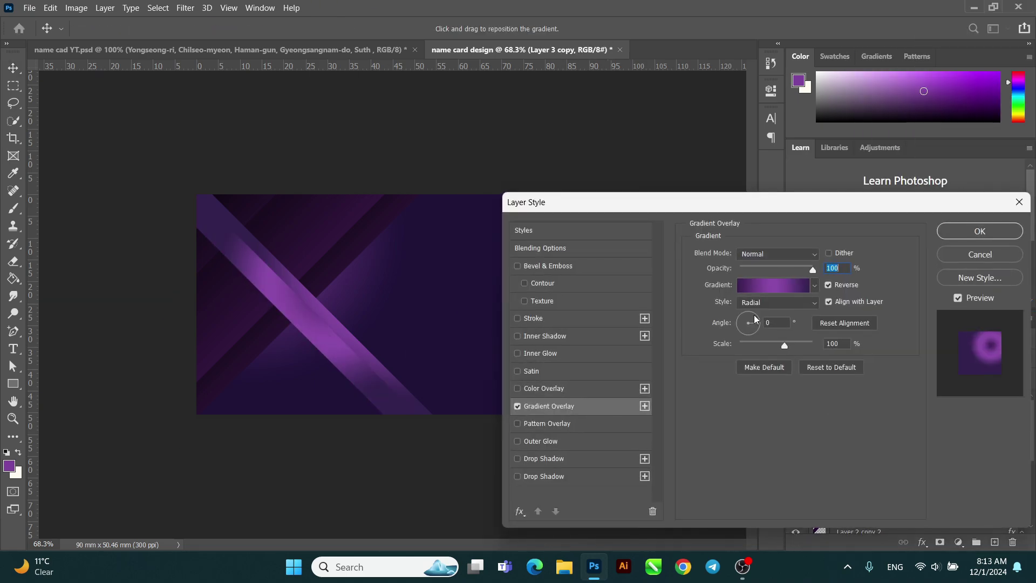
{"action": "left_click", "coordinate": [795, 305]}
{"action": "left_click", "coordinate": [773, 318]}
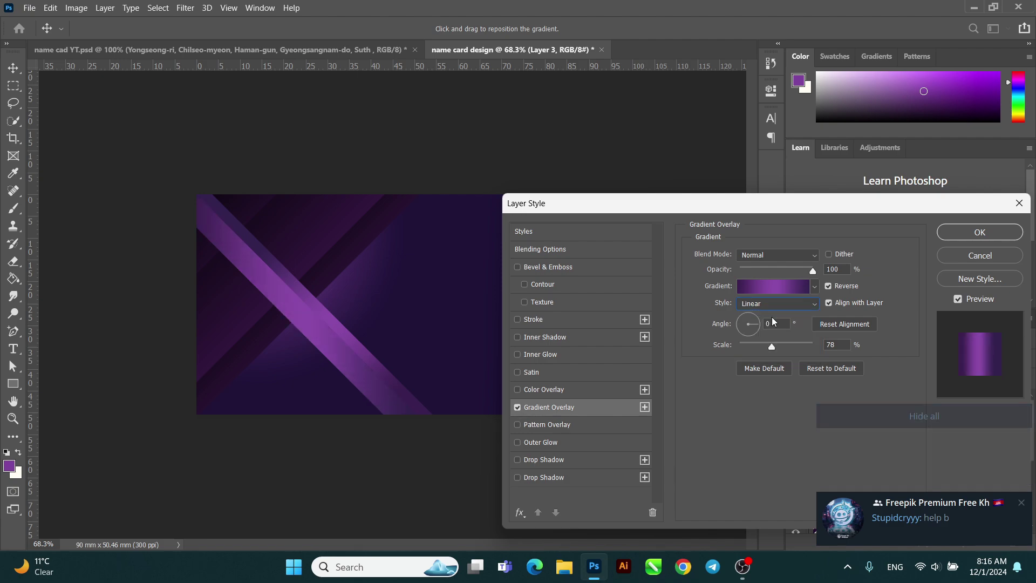
{"action": "mouse_move", "coordinate": [317, 327]}
{"action": "left_mouse_down"}
{"action": "mouse_move", "coordinate": [363, 386]}
{"action": "mouse_move", "coordinate": [328, 351]}
{"action": "mouse_move", "coordinate": [324, 315]}
{"action": "mouse_move", "coordinate": [316, 319]}
{"action": "left_mouse_up"}
{"action": "left_click_drag", "start_coordinate": [772, 347], "coordinate": [757, 352]}
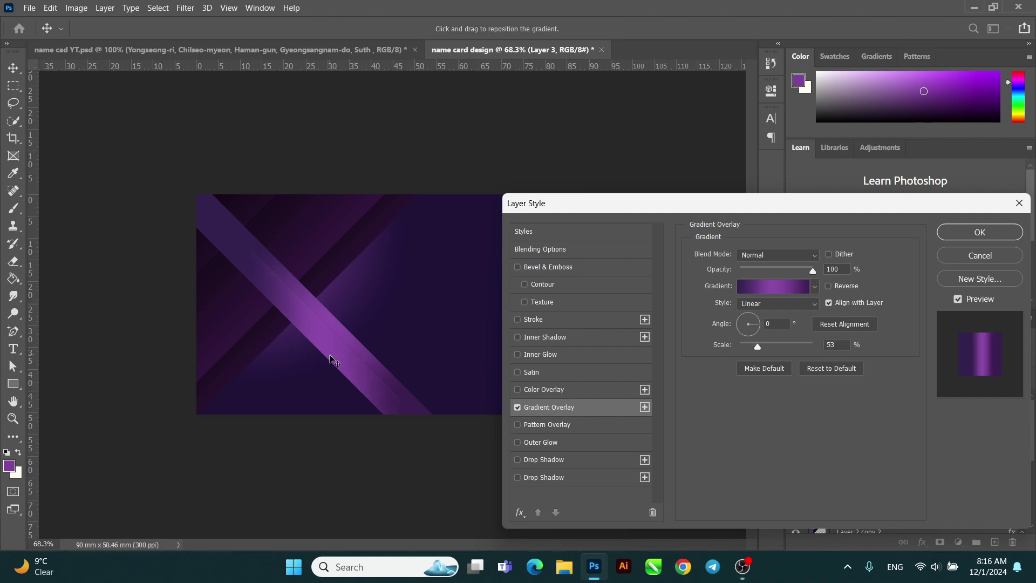
{"action": "left_click_drag", "start_coordinate": [331, 359], "coordinate": [319, 333]}
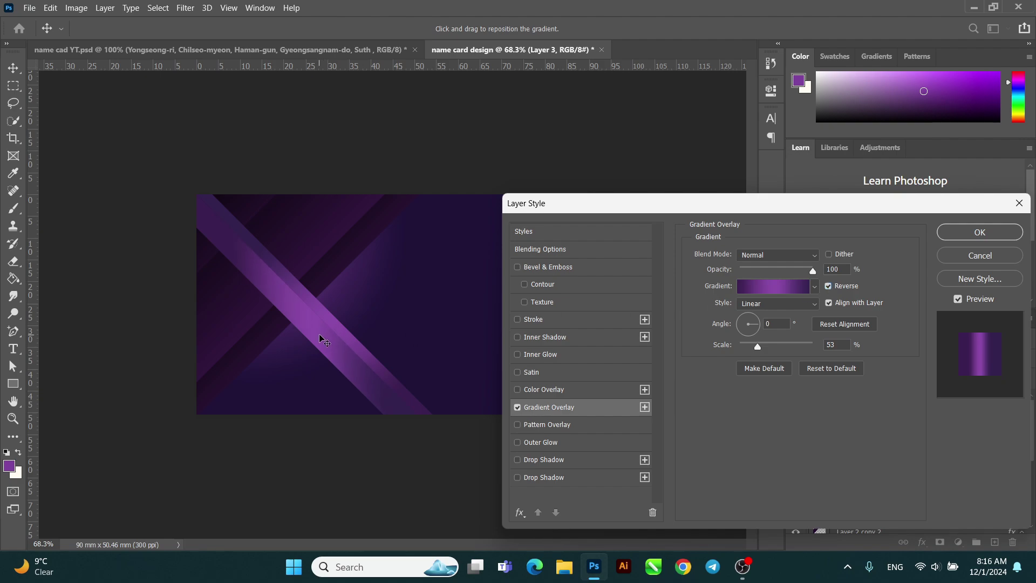
{"action": "left_click_drag", "start_coordinate": [315, 340], "coordinate": [308, 350]}
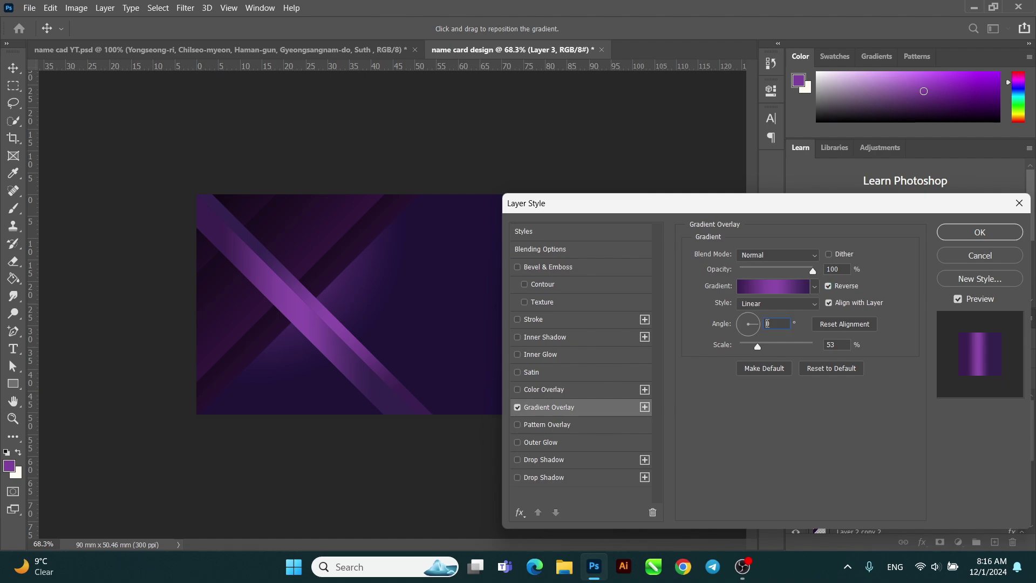
Step: Set Layer 3's gradient angle to -45°, reposition the highlight near the strips' crossing, apply the style, and select Layer 3
{"action": "key", "text": "Down"}
{"action": "key", "text": "Down"}
{"action": "key", "text": "Down"}
{"action": "key", "text": "Down"}
{"action": "key", "text": "Down"}
{"action": "key", "text": "Down"}
{"action": "key", "text": "Down"}
{"action": "key", "text": "Down"}
{"action": "key", "text": "Down"}
{"action": "key", "text": "Down"}
{"action": "key", "text": "Down"}
{"action": "key", "text": "Down"}
{"action": "key", "text": "Down"}
{"action": "key", "text": "Down"}
{"action": "key", "text": "Down"}
{"action": "key", "text": "Down"}
{"action": "key", "text": "Down"}
{"action": "key", "text": "Down"}
{"action": "key", "text": "Down"}
{"action": "key", "text": "Down"}
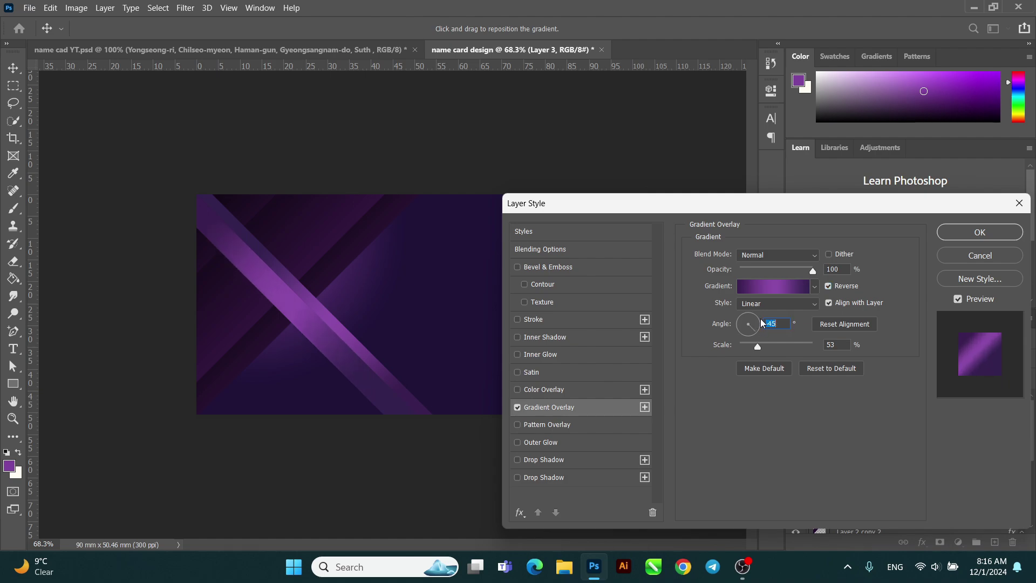
{"action": "left_click_drag", "start_coordinate": [354, 347], "coordinate": [308, 327]}
{"action": "left_click", "coordinate": [980, 232]}
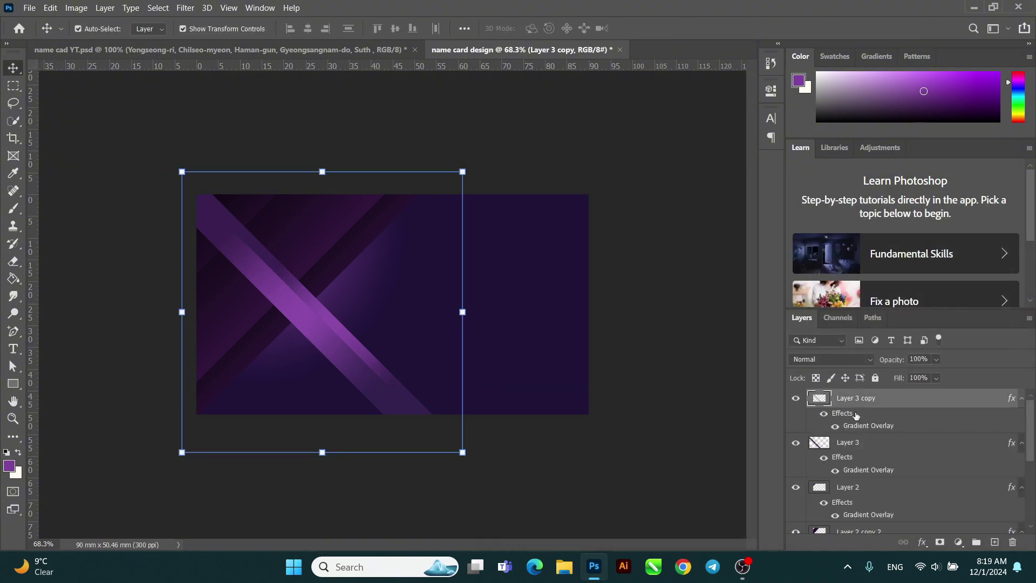
{"action": "left_click", "coordinate": [849, 444]}
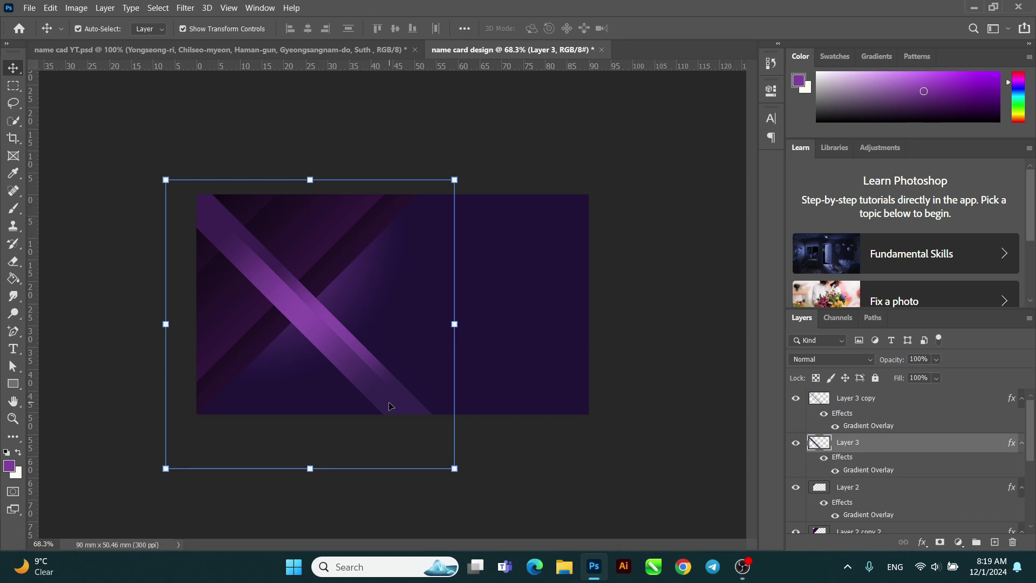
Step: Duplicate the two crossing gradient strips toward the card's lower left and hide the layer effects on both copies
{"action": "left_click_drag", "start_coordinate": [358, 386], "coordinate": [315, 409]}
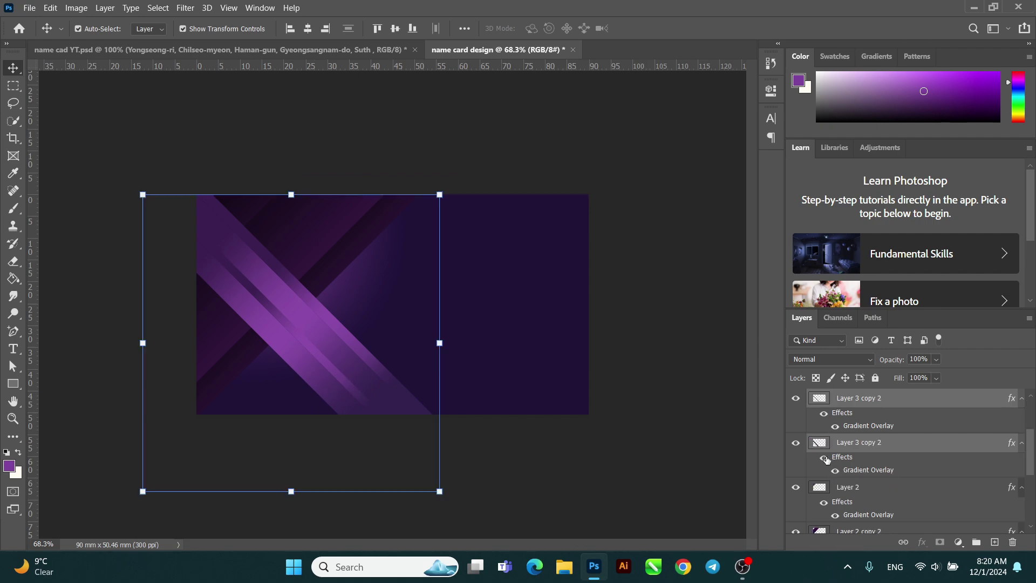
{"action": "left_click", "coordinate": [824, 457]}
{"action": "left_click", "coordinate": [826, 458]}
{"action": "left_click", "coordinate": [826, 458]}
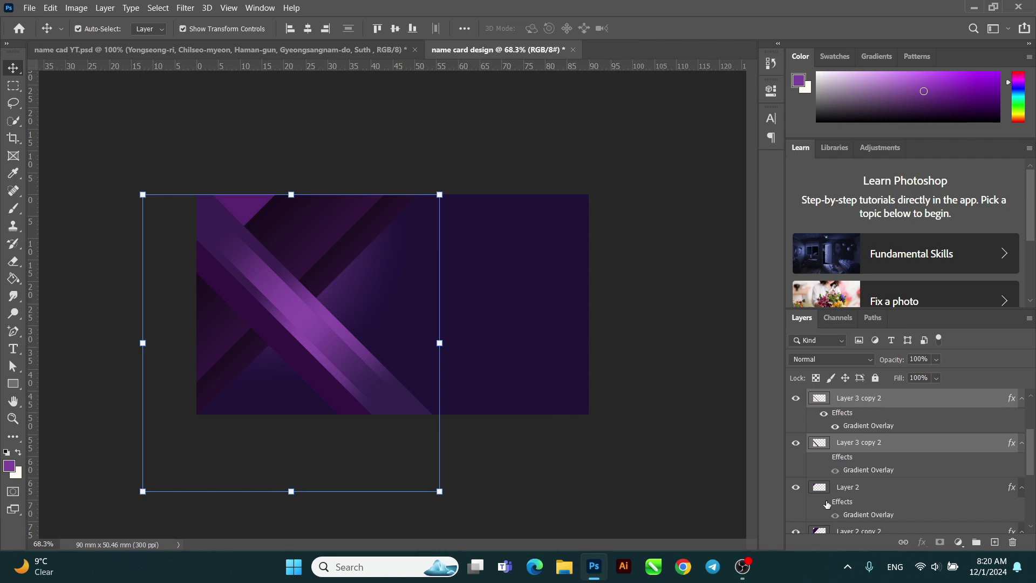
{"action": "left_click", "coordinate": [826, 415]}
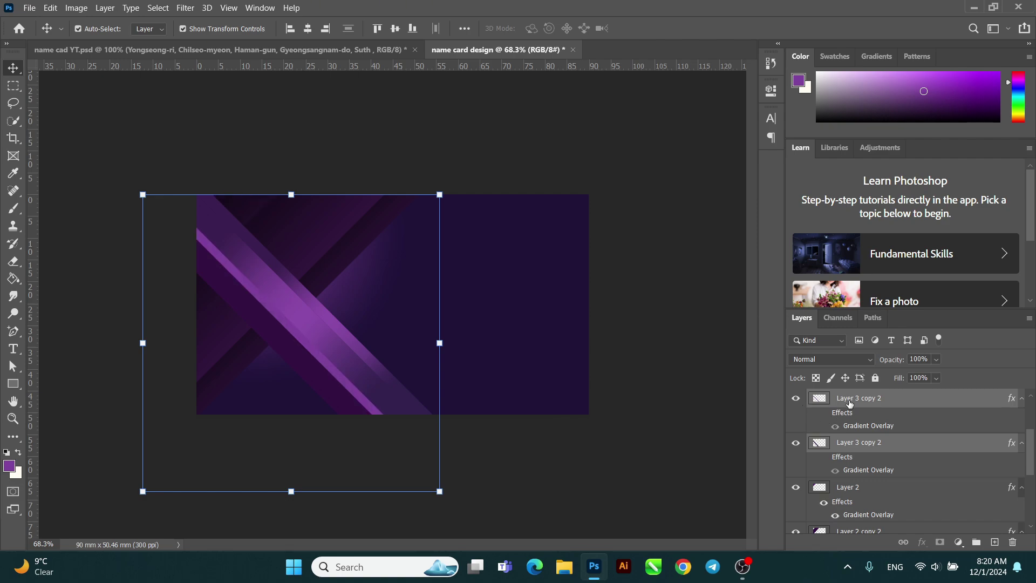
Step: Sample the dark purple at the bright strip's lower end and fill the lower duplicated strip with it
{"action": "left_click", "coordinate": [849, 403]}
{"action": "left_click", "coordinate": [354, 403]}
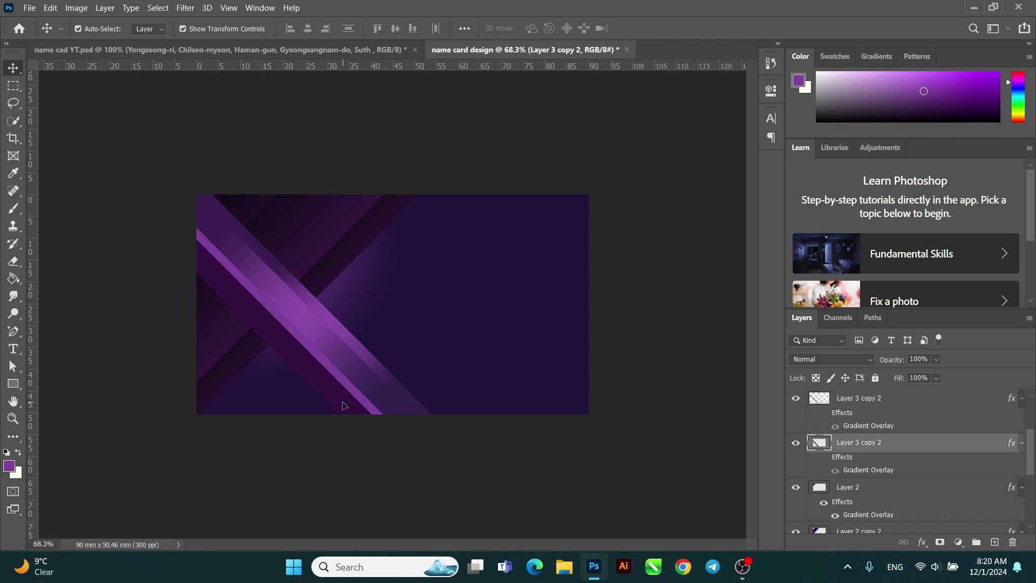
{"action": "left_click", "coordinate": [13, 173]}
{"action": "left_click", "coordinate": [391, 393]}
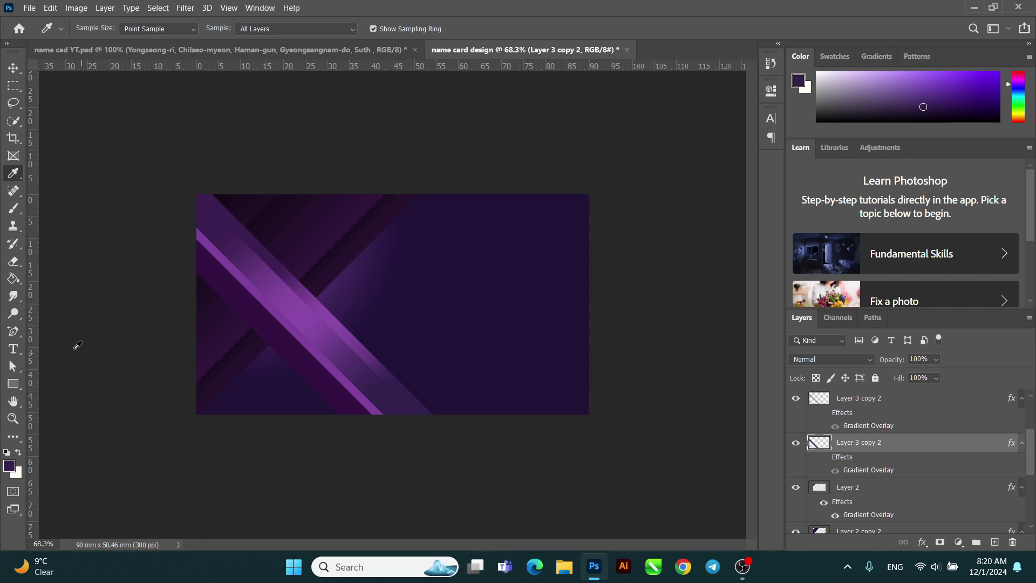
{"action": "right_click", "coordinate": [13, 279]}
{"action": "left_click", "coordinate": [59, 290]}
{"action": "left_click", "coordinate": [299, 354]}
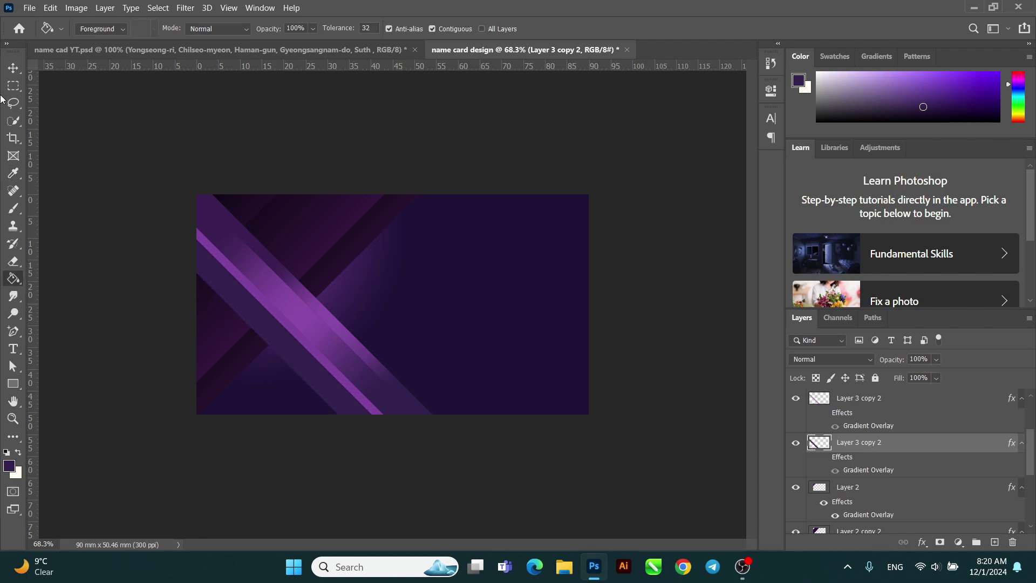
Step: Fill the upper duplicated strip, the top Layer 3 copy 2, with the same dark purple
{"action": "left_click", "coordinate": [13, 68]}
{"action": "left_click", "coordinate": [861, 399]}
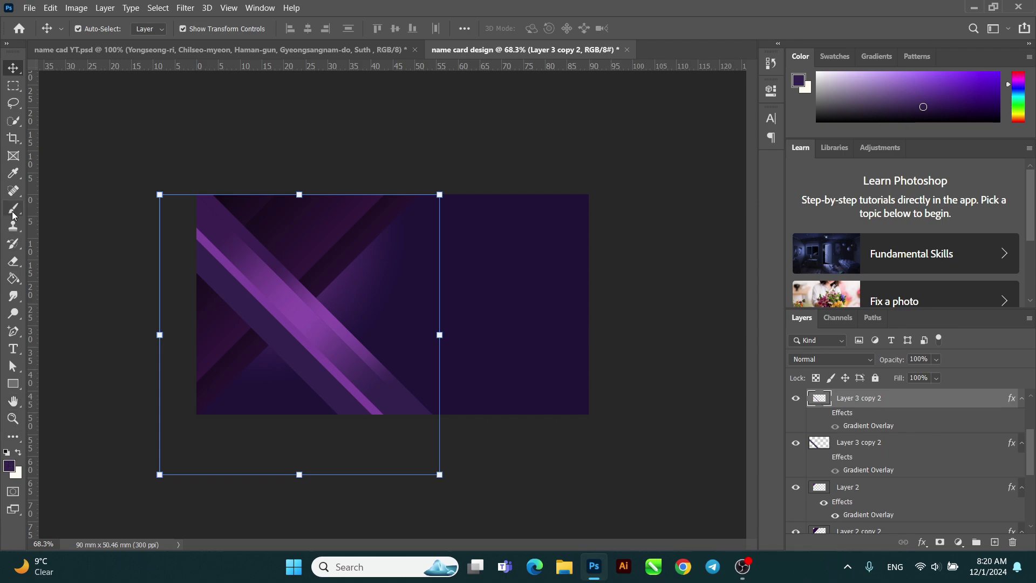
{"action": "left_click", "coordinate": [13, 280]}
{"action": "left_click", "coordinate": [331, 366]}
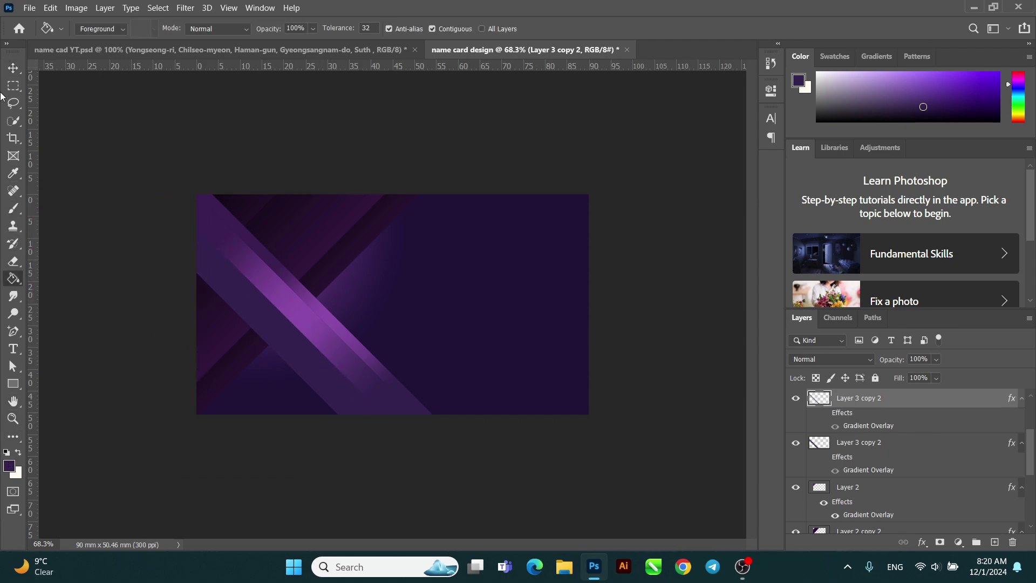
Step: Convert the two dark purple strips into one smart object and lower its opacity to 51%
{"action": "key", "text": "v"}
{"action": "left_click", "coordinate": [854, 450], "text": "ctrl"}
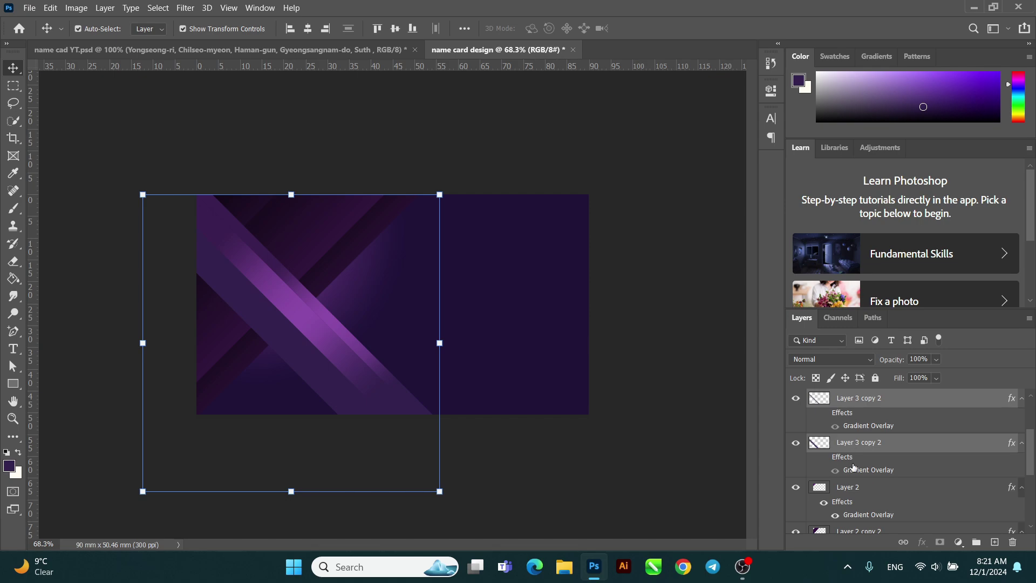
{"action": "right_click", "coordinate": [911, 403]}
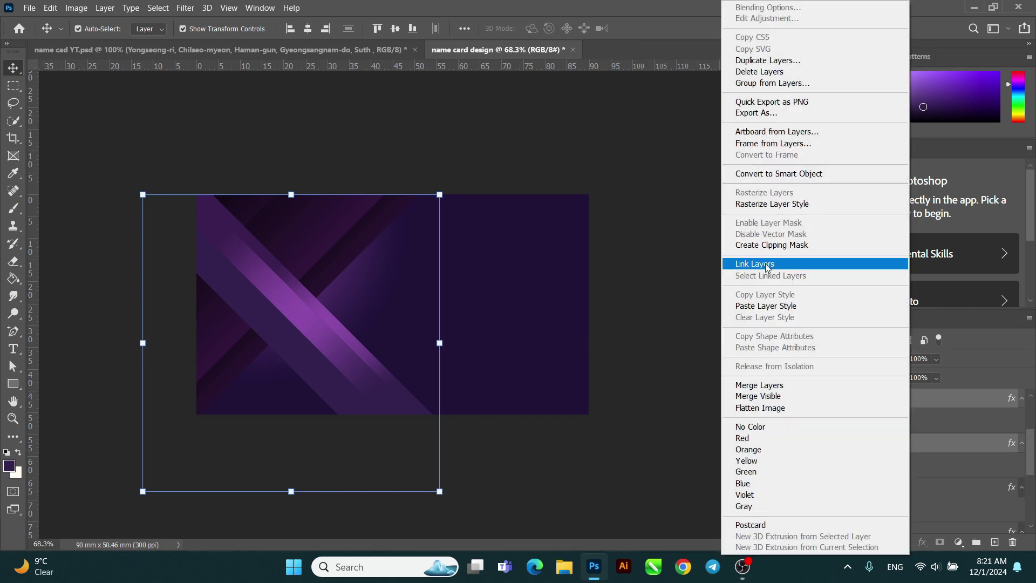
{"action": "left_click", "coordinate": [761, 173]}
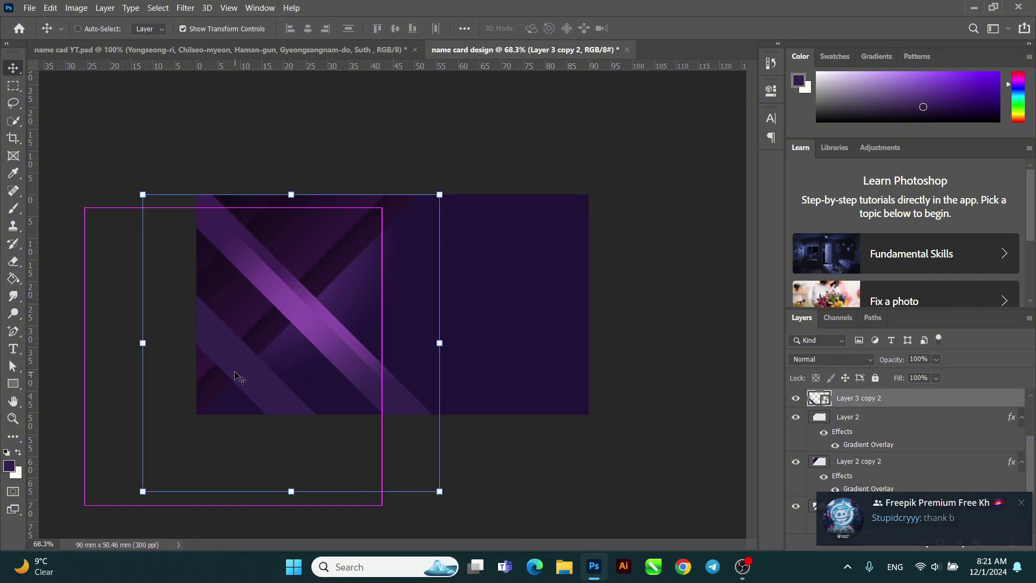
{"action": "left_click", "coordinate": [936, 360]}
{"action": "left_click", "coordinate": [939, 376]}
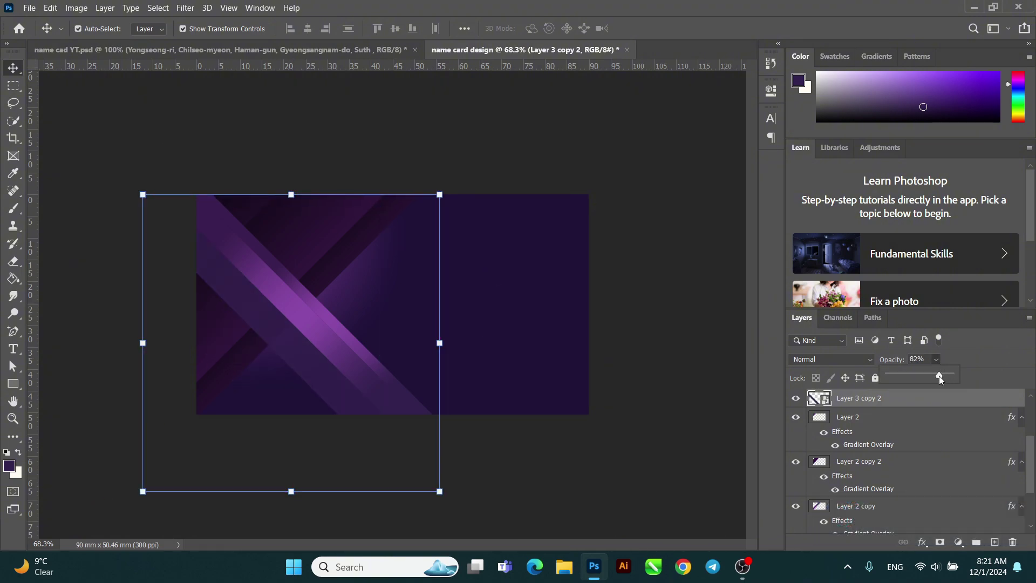
{"action": "left_click_drag", "start_coordinate": [936, 377], "coordinate": [924, 379]}
{"action": "left_click_drag", "start_coordinate": [923, 377], "coordinate": [920, 377]}
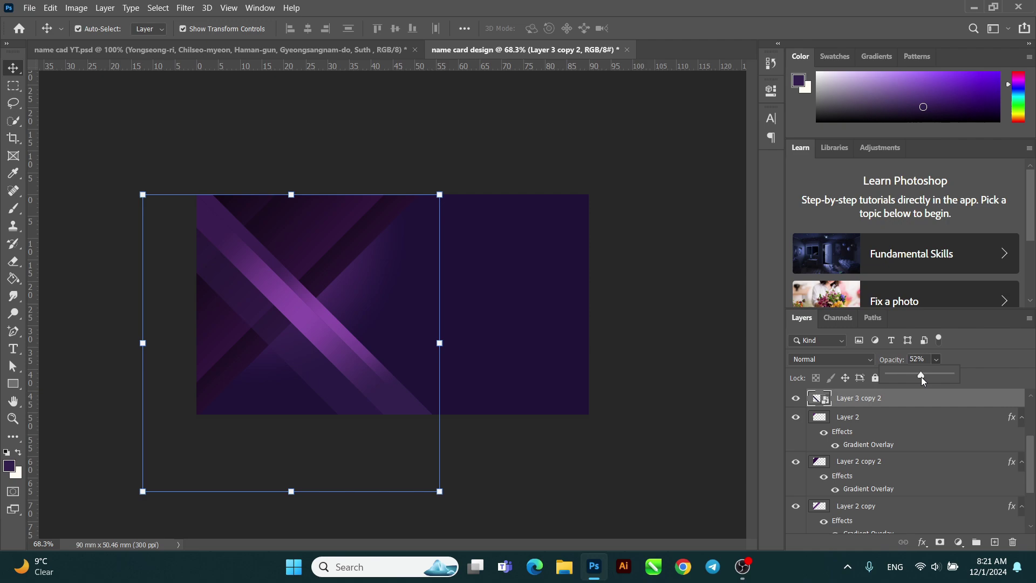
Step: Move the faded strip's smart object below Layer 2 copy 2 in the layer order
{"action": "left_click", "coordinate": [348, 227]}
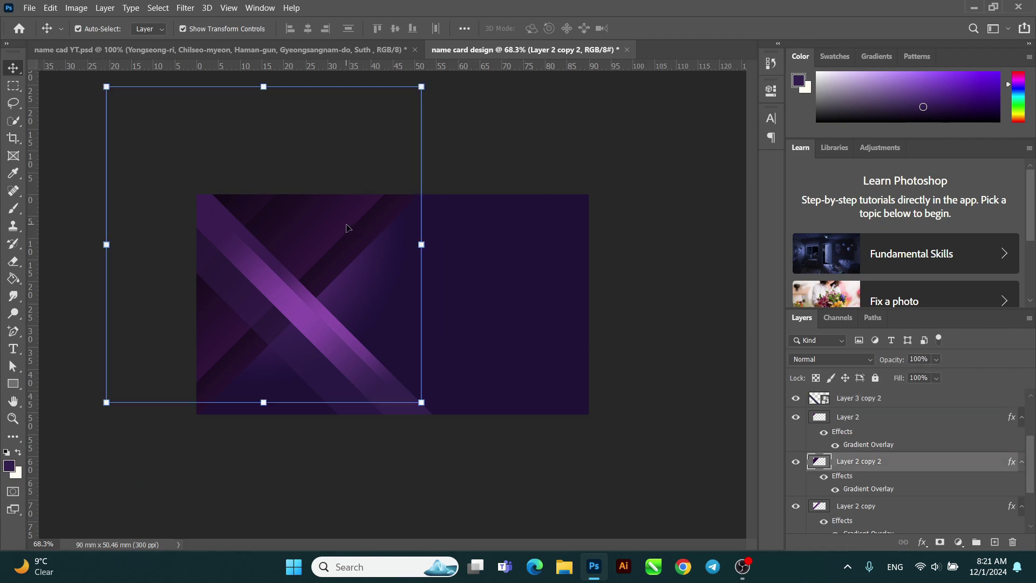
{"action": "left_click", "coordinate": [325, 374]}
{"action": "left_click_drag", "start_coordinate": [882, 399], "coordinate": [857, 494]}
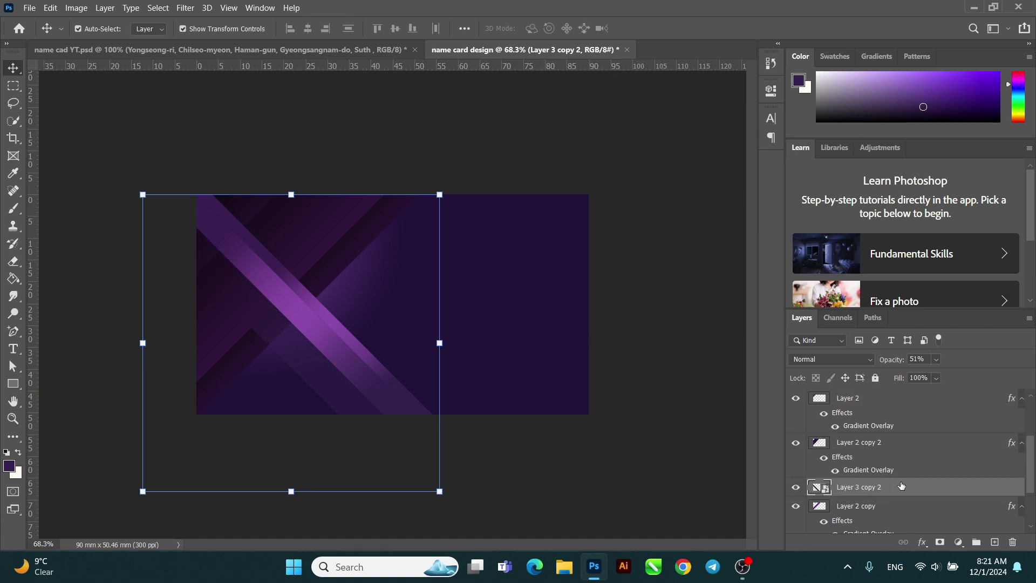
{"action": "left_click", "coordinate": [938, 363]}
{"action": "left_click", "coordinate": [924, 362]}
{"action": "scroll", "coordinate": [924, 361], "scroll_direction": "down", "scroll_amount": 1}
{"action": "left_click_drag", "start_coordinate": [439, 192], "coordinate": [487, 148]}
{"action": "key", "text": "ctrl+z"}
Step: Enlarge Layer 3 and Layer 3 copy together toward the card's lower left and apply the transform
{"action": "scroll", "coordinate": [844, 436], "scroll_direction": "up", "scroll_amount": 3}
{"action": "left_click", "coordinate": [851, 443]}
{"action": "left_click", "coordinate": [855, 400], "text": "ctrl"}
{"action": "left_click_drag", "start_coordinate": [143, 491], "coordinate": [110, 524]}
{"action": "left_click", "coordinate": [673, 29]}
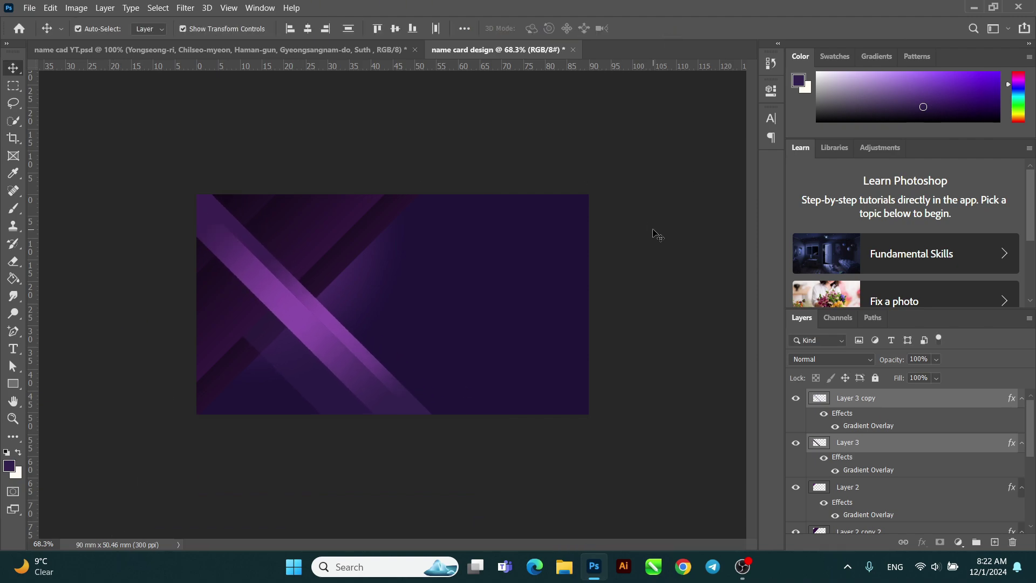
Step: Draw a 145 px circle in the card's empty right half with no fill and a 6.43 px purple stroke
{"action": "left_click", "coordinate": [655, 232]}
{"action": "left_click_drag", "start_coordinate": [13, 384], "coordinate": [58, 398]}
{"action": "left_click", "coordinate": [151, 29]}
{"action": "left_click", "coordinate": [67, 53]}
{"action": "left_click", "coordinate": [199, 30]}
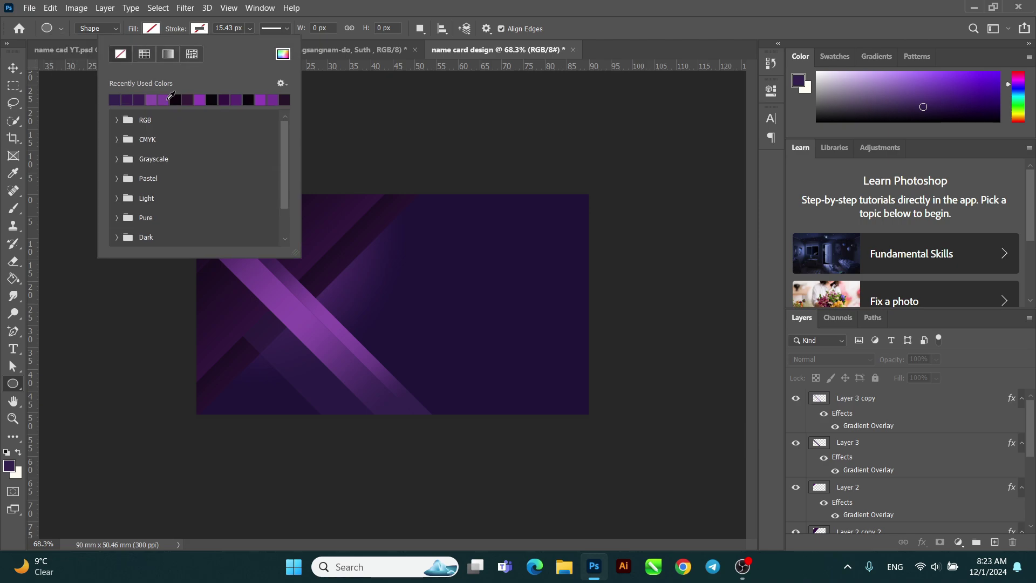
{"action": "left_click", "coordinate": [169, 96]}
{"action": "mouse_move", "coordinate": [479, 249]}
{"action": "left_mouse_down"}
{"action": "mouse_move", "coordinate": [536, 312]}
{"action": "mouse_move", "coordinate": [534, 304]}
{"action": "left_mouse_up"}
{"action": "left_click_drag", "start_coordinate": [647, 192], "coordinate": [621, 192]}
{"action": "key", "text": "Down"}
{"action": "key", "text": "Down"}
{"action": "key", "text": "Down"}
{"action": "key", "text": "Down"}
{"action": "left_click", "coordinate": [738, 86]}
Step: Draw a downward-pointing triangle outline inside the circle with the Polygon tool
{"action": "left_click_drag", "start_coordinate": [13, 384], "coordinate": [76, 423]}
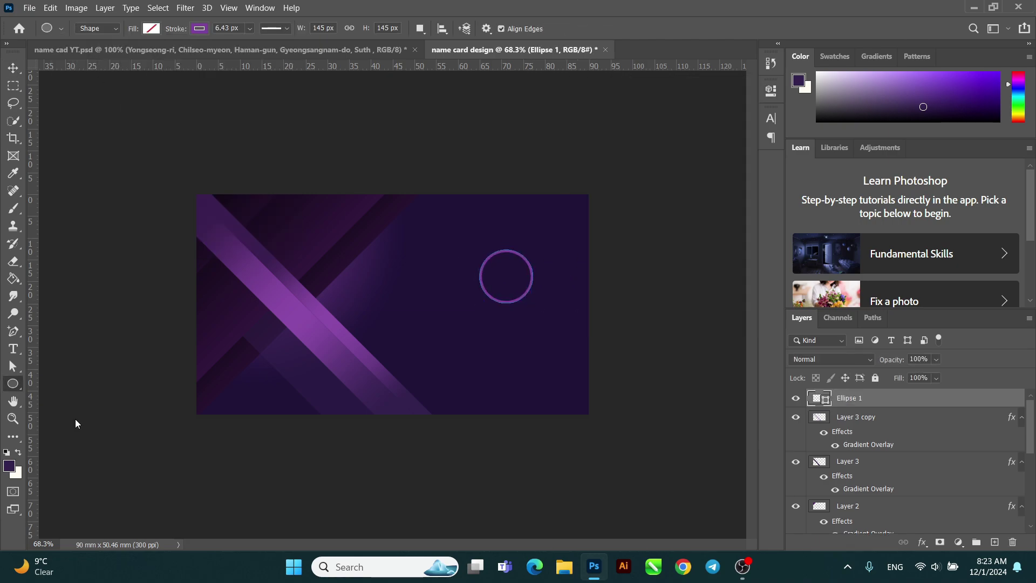
{"action": "left_click_drag", "start_coordinate": [506, 277], "coordinate": [507, 304]}
{"action": "scroll", "coordinate": [506, 281], "scroll_direction": "up", "scroll_amount": 6}
{"action": "left_click", "coordinate": [13, 68]}
Step: Level and fit the triangle inside the circle, using a temporary rectangle above it as a guide and deleting that rectangle
{"action": "left_click_drag", "start_coordinate": [13, 384], "coordinate": [58, 385]}
{"action": "left_click_drag", "start_coordinate": [525, 213], "coordinate": [643, 230]}
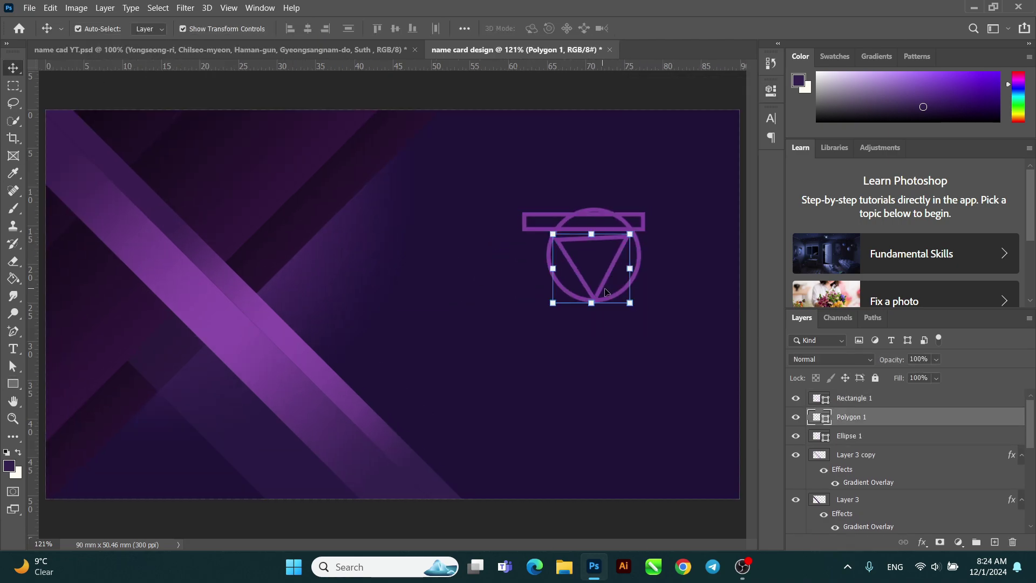
{"action": "scroll", "coordinate": [618, 228], "scroll_direction": "up", "scroll_amount": 14}
{"action": "left_click_drag", "start_coordinate": [557, 245], "coordinate": [532, 235]}
{"action": "key", "text": "Delete"}
{"action": "left_click_drag", "start_coordinate": [532, 496], "coordinate": [532, 507]}
{"action": "key", "text": "Return"}
Step: Align the triangle and the circle on their horizontal centers
{"action": "left_click", "coordinate": [850, 418], "text": "shift"}
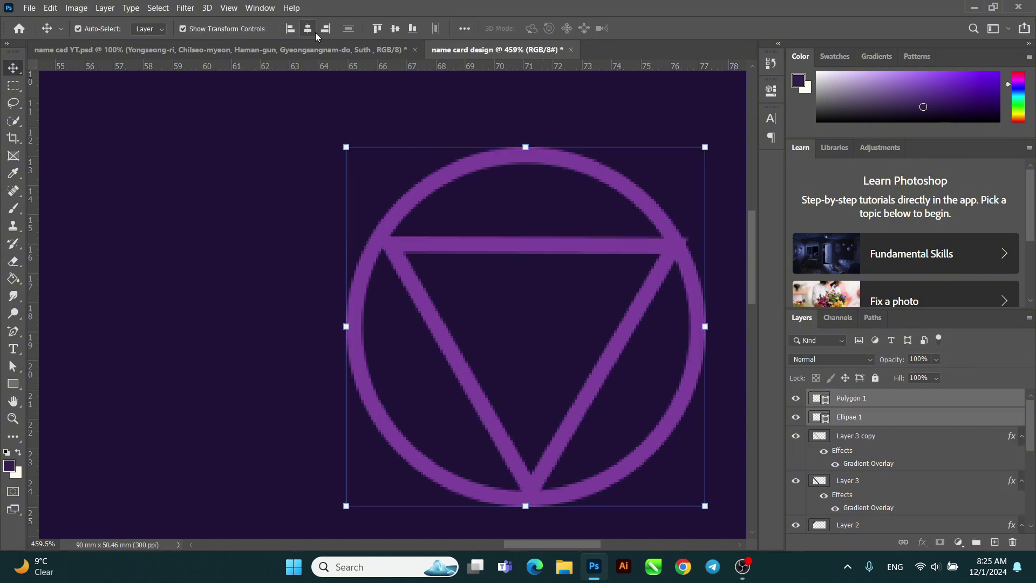
{"action": "left_click", "coordinate": [308, 29]}
{"action": "scroll", "coordinate": [452, 217], "scroll_direction": "down", "scroll_amount": 10}
Step: Add an anchor point at the middle of the triangle's top edge and pull it down so the edge curves inward
{"action": "left_click", "coordinate": [865, 401]}
{"action": "scroll", "coordinate": [528, 229], "scroll_direction": "up", "scroll_amount": 9}
{"action": "left_click", "coordinate": [13, 331]}
{"action": "left_click", "coordinate": [419, 218]}
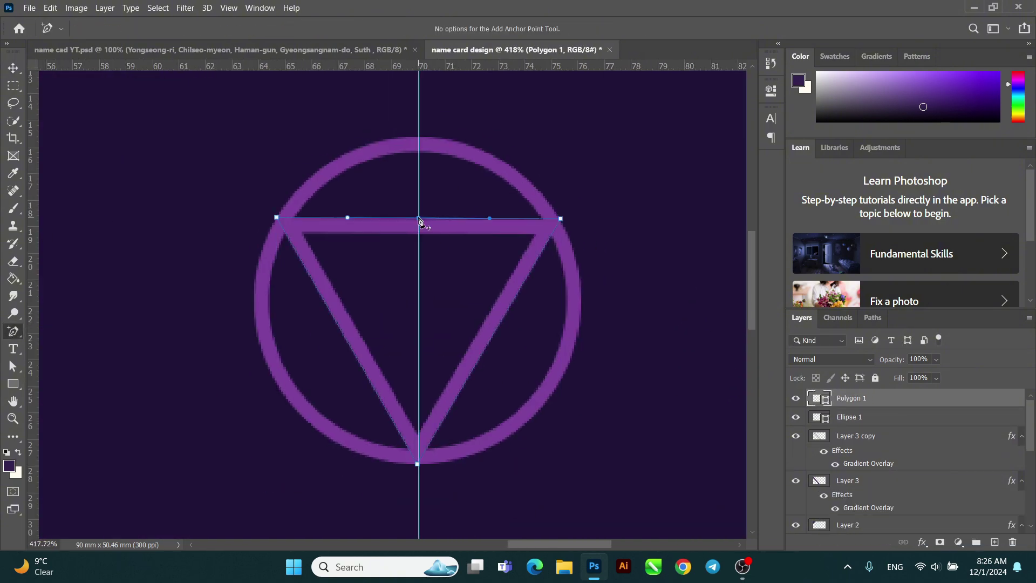
{"action": "left_click_drag", "start_coordinate": [419, 218], "coordinate": [419, 275]}
{"action": "scroll", "coordinate": [197, 149], "scroll_direction": "down", "scroll_amount": 5}
{"action": "left_click", "coordinate": [13, 70]}
{"action": "scroll", "coordinate": [335, 243], "scroll_direction": "down", "scroll_amount": 5}
Step: Set the stroke width of both the triangle and the circle to 10.43 px
{"action": "left_click", "coordinate": [851, 399]}
{"action": "left_click", "coordinate": [849, 417], "text": "shift"}
{"action": "left_click", "coordinate": [13, 384]}
{"action": "scroll", "coordinate": [220, 102], "scroll_direction": "down", "scroll_amount": 3}
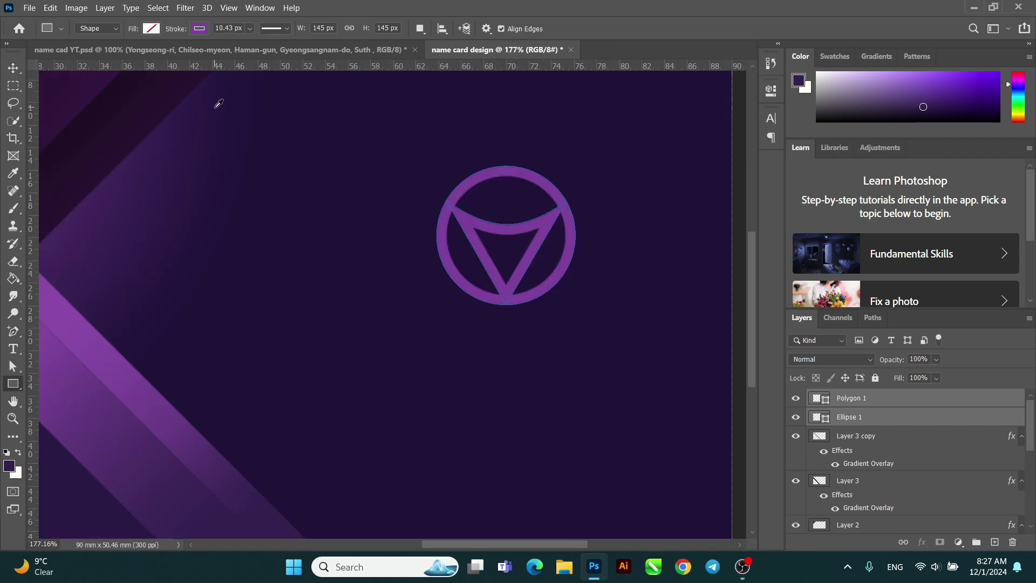
Step: Move the circular logo about 2.7 mm up and 0.6 mm right on the card
{"action": "left_click", "coordinate": [13, 68]}
{"action": "scroll", "coordinate": [299, 301], "scroll_direction": "down", "scroll_amount": 9}
{"action": "left_click_drag", "start_coordinate": [498, 292], "coordinate": [500, 282]}
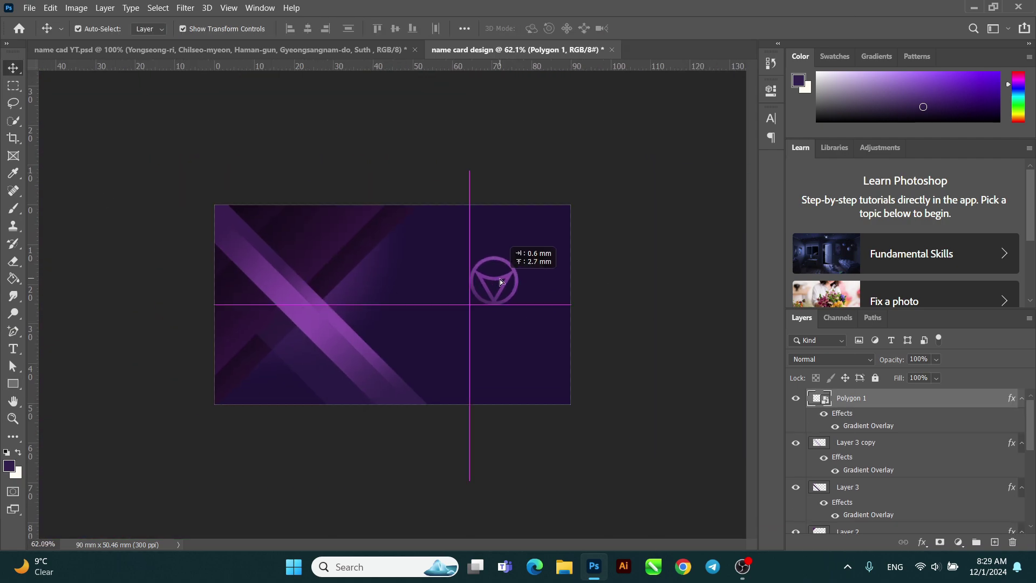
Step: Add the text BUSINESS below the logo at 12 pt in white
{"action": "left_click", "coordinate": [13, 349]}
{"action": "left_click", "coordinate": [458, 332]}
{"action": "left_click", "coordinate": [371, 29]}
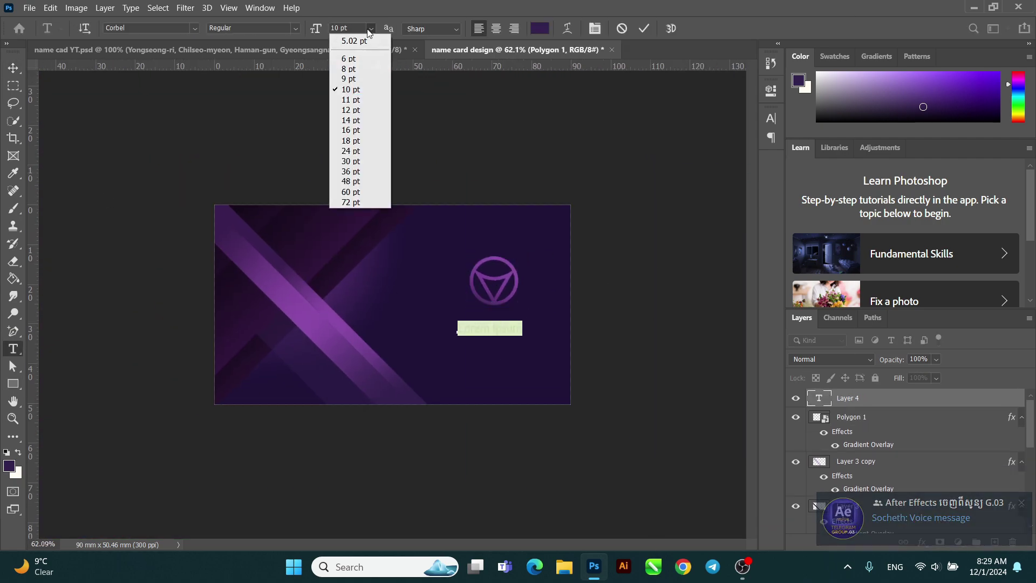
{"action": "left_click", "coordinate": [348, 110]}
{"action": "type", "text": "BUSINESS"}
{"action": "left_click", "coordinate": [543, 28]}
{"action": "left_click", "coordinate": [678, 317]}
{"action": "left_click", "coordinate": [983, 311]}
Step: Set the BUSINESS text to Arial Bold with a tracking of 100 and move it slightly up toward the logo
{"action": "left_click", "coordinate": [194, 29]}
{"action": "left_click", "coordinate": [295, 28]}
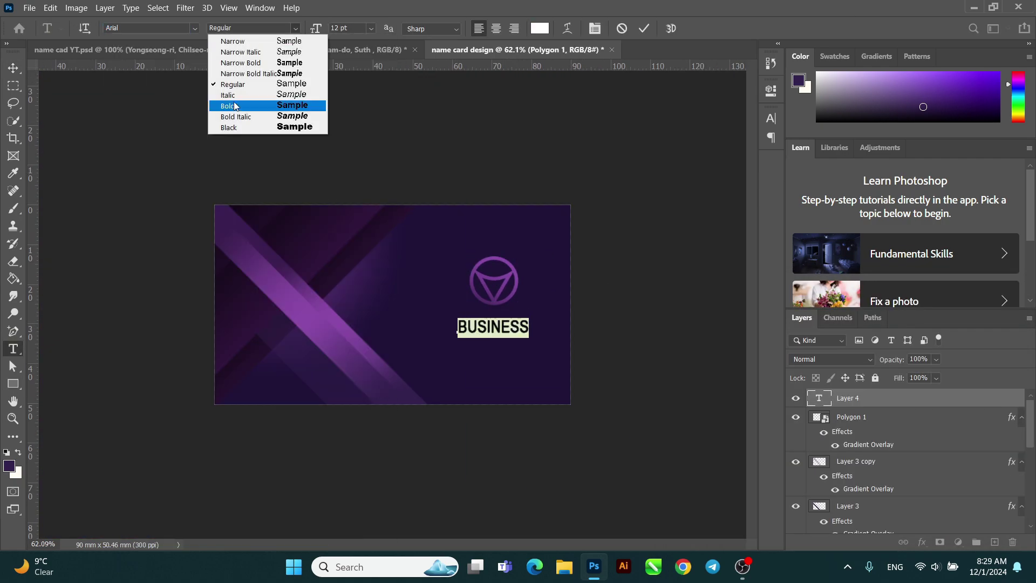
{"action": "left_click", "coordinate": [233, 105]}
{"action": "left_click", "coordinate": [771, 118]}
{"action": "left_click", "coordinate": [750, 168]}
{"action": "left_click", "coordinate": [13, 68]}
{"action": "left_click_drag", "start_coordinate": [485, 331], "coordinate": [483, 323]}
{"action": "double_click", "coordinate": [483, 324]}
{"action": "left_click", "coordinate": [644, 29]}
Step: Change the BUSINESS text to Arial Regular at 11 pt
{"action": "double_click", "coordinate": [485, 322]}
{"action": "left_click", "coordinate": [295, 29]}
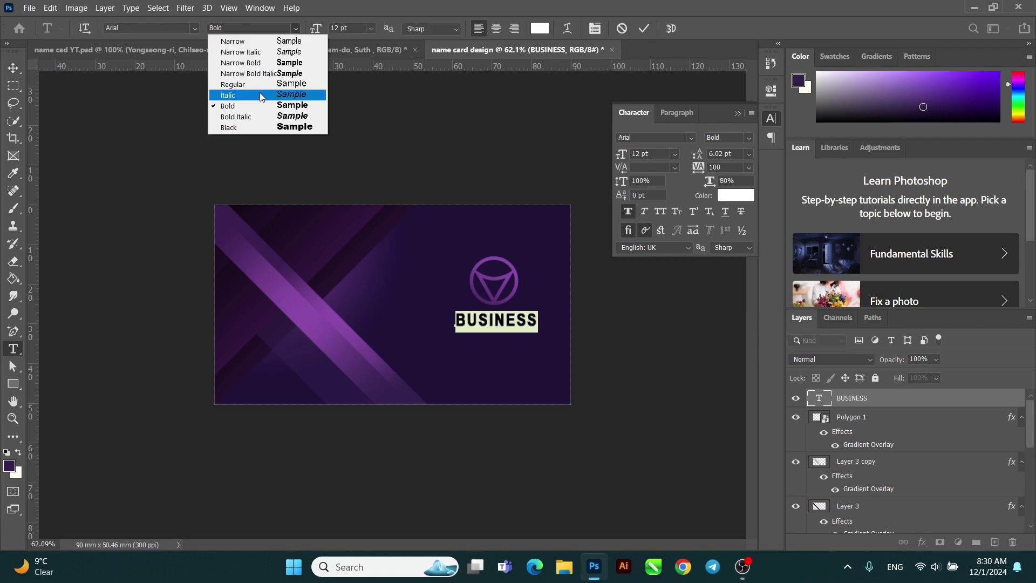
{"action": "left_click", "coordinate": [237, 83]}
{"action": "left_click", "coordinate": [711, 168]}
{"action": "type", "text": "1"}
{"action": "left_click", "coordinate": [644, 29]}
{"action": "left_click", "coordinate": [771, 118]}
Step: Scale the logo to about 85% and move the BUSINESS text up closer to it
{"action": "left_click", "coordinate": [494, 278]}
{"action": "left_click_drag", "start_coordinate": [519, 256], "coordinate": [515, 260]}
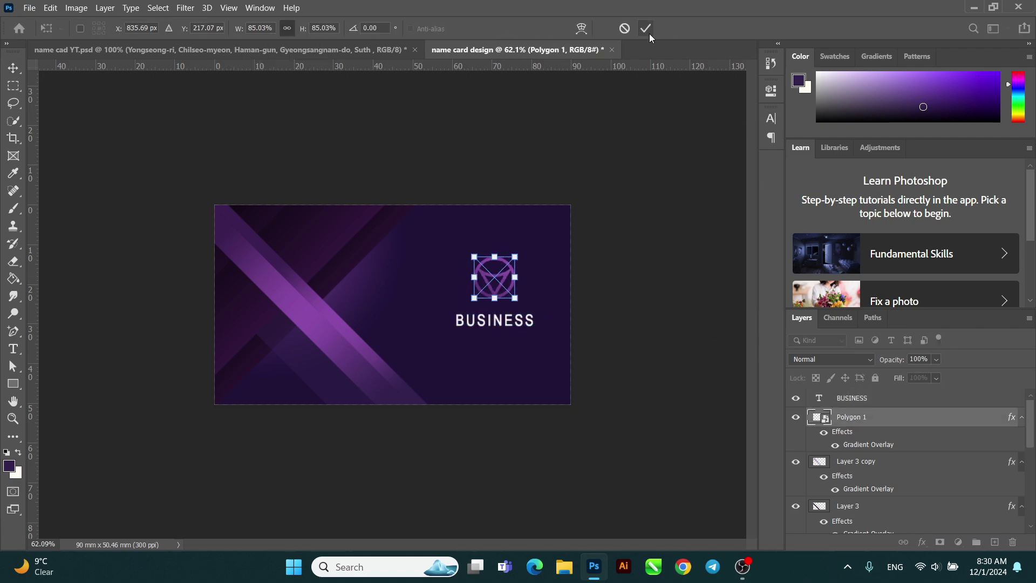
{"action": "left_click", "coordinate": [646, 29]}
{"action": "left_click_drag", "start_coordinate": [500, 319], "coordinate": [499, 313]}
Step: Duplicate the BUSINESS text directly below itself and replace the copy's wording with SLOGAN HERE
{"action": "left_click_drag", "start_coordinate": [501, 314], "coordinate": [500, 331]}
{"action": "double_click", "coordinate": [500, 330]}
{"action": "type", "text": "SLOGAN HERE"}
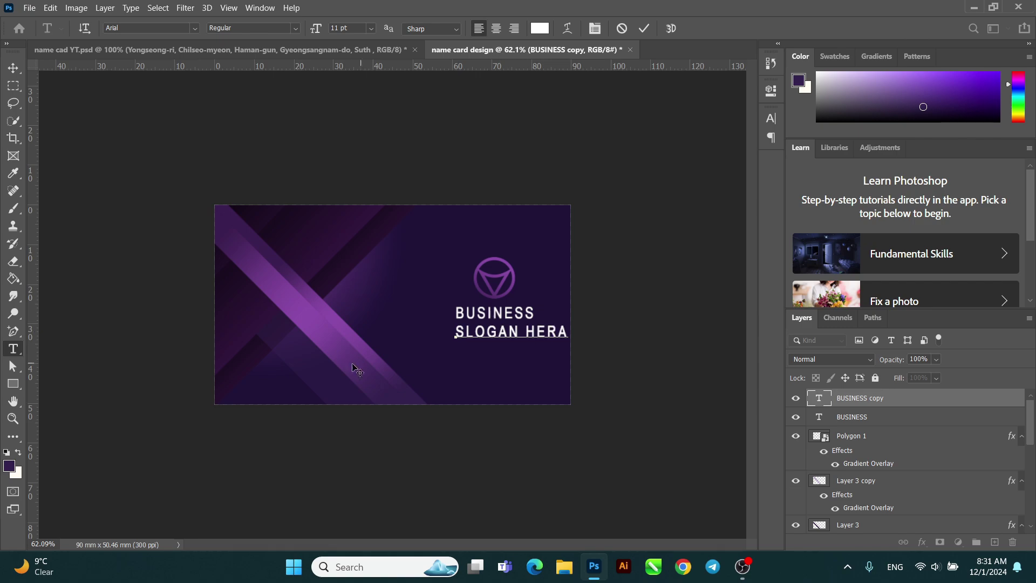
Step: Set the slogan text to 6 pt and center it beneath BUSINESS
{"action": "key", "text": "ctrl+a"}
{"action": "left_click", "coordinate": [339, 28]}
{"action": "type", "text": "6"}
{"action": "left_click", "coordinate": [645, 28]}
{"action": "left_click_drag", "start_coordinate": [503, 334], "coordinate": [512, 326]}
Step: Set the tracking of both the BUSINESS and SLOGAN HERE texts to 200
{"action": "scroll", "coordinate": [507, 314], "scroll_direction": "up", "scroll_amount": 2}
{"action": "double_click", "coordinate": [508, 315]}
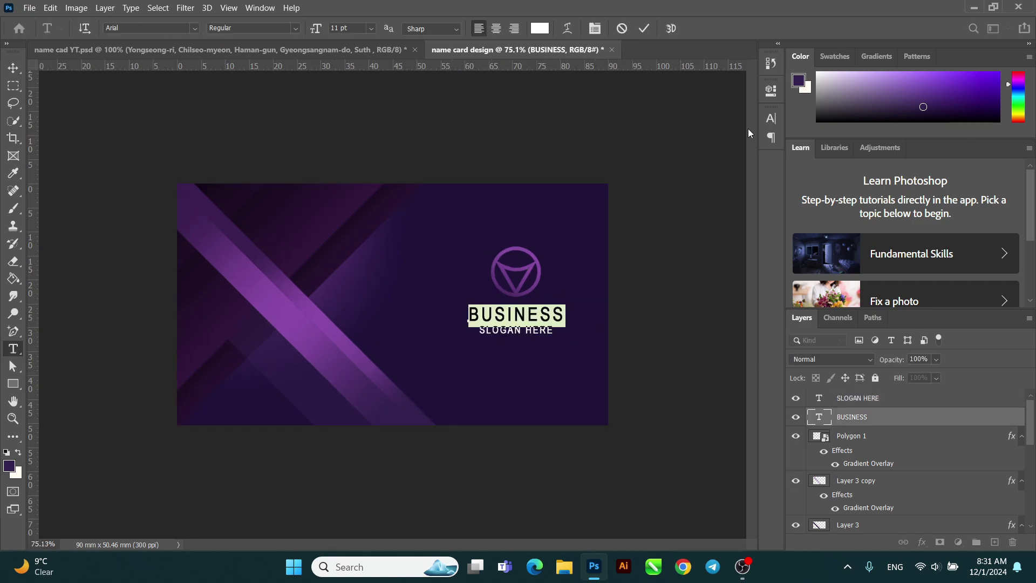
{"action": "left_click", "coordinate": [771, 118]}
{"action": "left_click", "coordinate": [645, 29]}
{"action": "left_click", "coordinate": [518, 330]}
{"action": "left_click", "coordinate": [749, 168]}
Step: Select the logo with both text lines, enlarge them slightly together, and reposition them further left on the card
{"action": "left_click", "coordinate": [861, 438], "text": "shift"}
{"action": "left_click", "coordinate": [546, 281]}
{"action": "key", "text": "ctrl+z"}
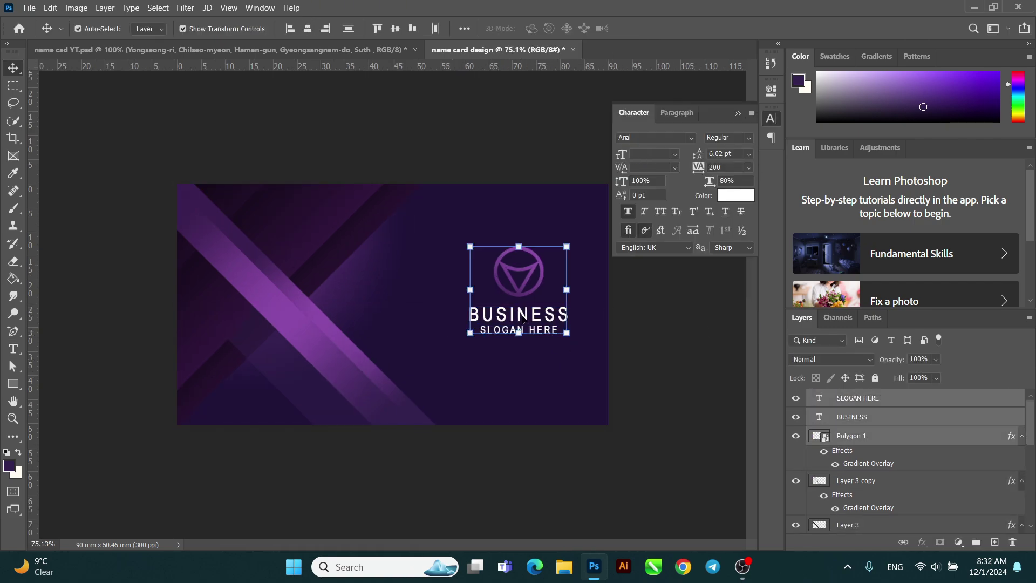
{"action": "left_click_drag", "start_coordinate": [513, 315], "coordinate": [459, 343]}
{"action": "left_click_drag", "start_coordinate": [505, 302], "coordinate": [497, 304]}
{"action": "key", "text": "Return"}
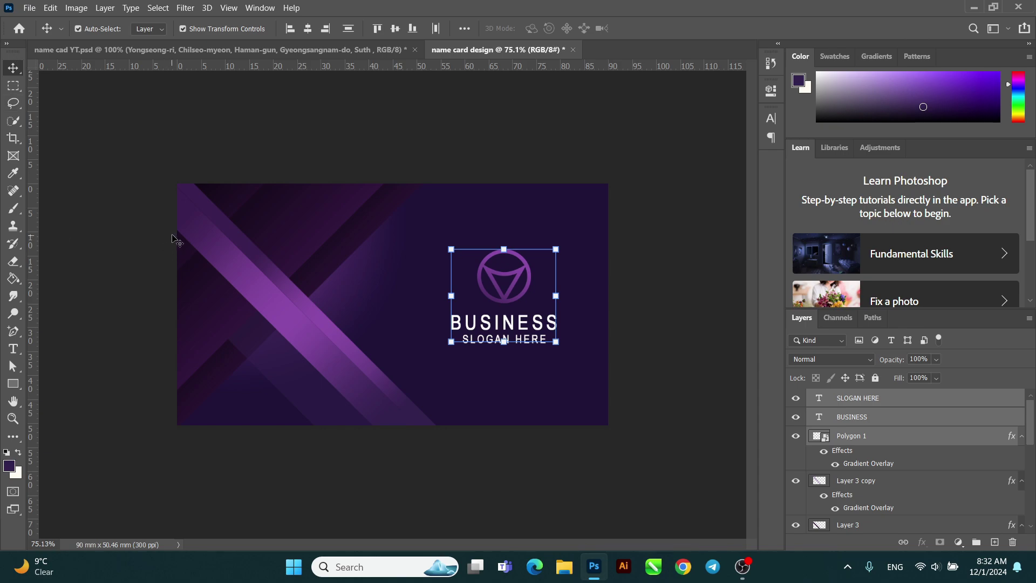
Step: Create a new blank white document measuring 90 × 50.46 mm at 300 ppi
{"action": "left_click", "coordinate": [29, 10]}
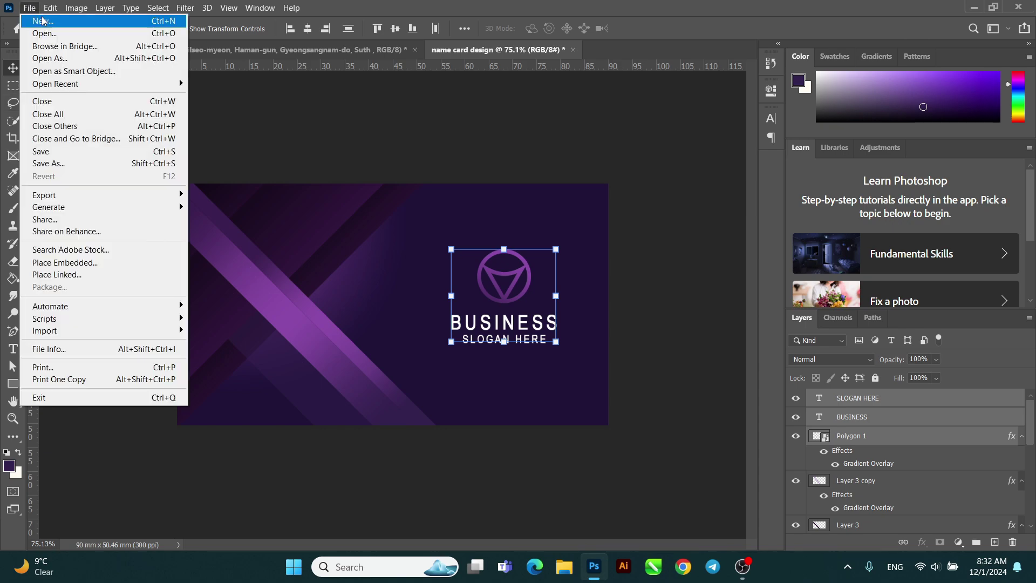
{"action": "left_click", "coordinate": [39, 18]}
{"action": "left_click", "coordinate": [700, 491]}
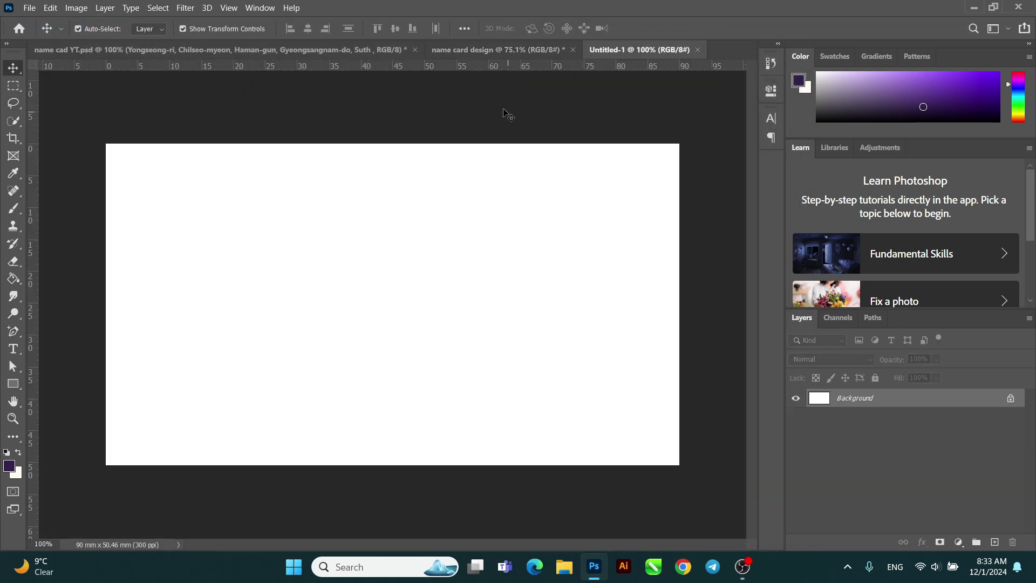
Step: Float the name card design in its own window over the new document and size it to show the whole card
{"action": "left_click_drag", "start_coordinate": [532, 50], "coordinate": [293, 76]}
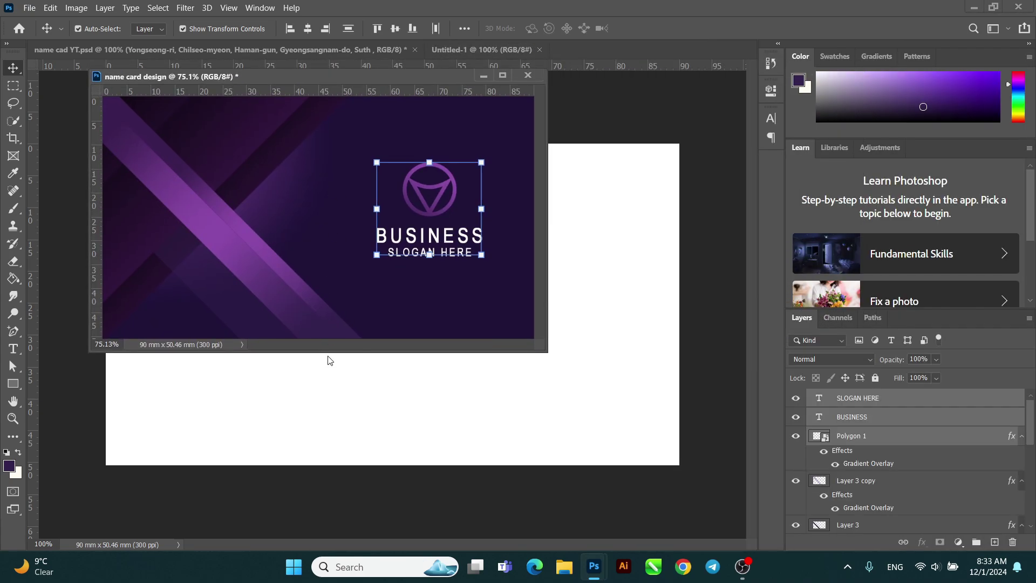
{"action": "left_click_drag", "start_coordinate": [327, 352], "coordinate": [326, 397]}
{"action": "scroll", "coordinate": [349, 285], "scroll_direction": "down", "scroll_amount": 1}
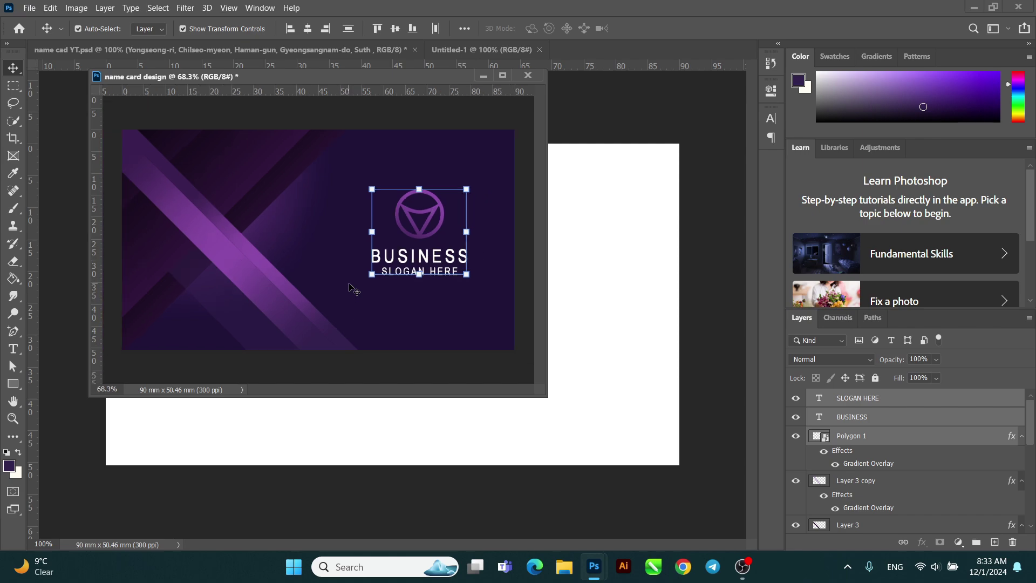
Step: Move the floating name card design window aside so that most of the blank document's canvas is uncovered
{"action": "scroll", "coordinate": [353, 289], "scroll_direction": "up", "scroll_amount": 1}
{"action": "left_click_drag", "start_coordinate": [407, 80], "coordinate": [896, 67]}
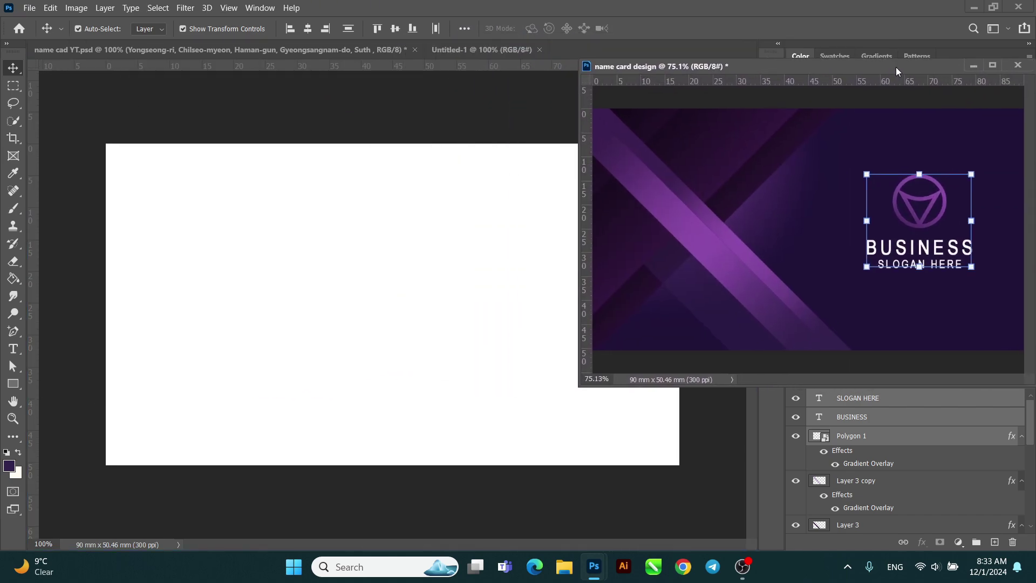
{"action": "left_click", "coordinate": [412, 68]}
{"action": "left_click", "coordinate": [718, 147]}
Step: Copy every layer from Layer 1 up to SLOGAN HERE into the blank document and line the design up with its canvas
{"action": "scroll", "coordinate": [885, 490], "scroll_direction": "down", "scroll_amount": 5}
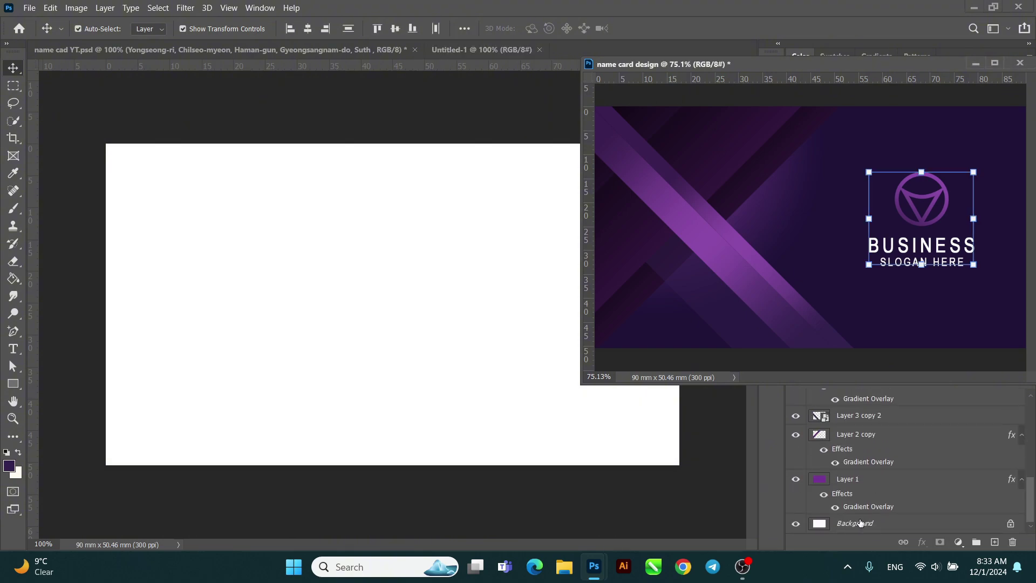
{"action": "left_click", "coordinate": [848, 479]}
{"action": "scroll", "coordinate": [852, 479], "scroll_direction": "up", "scroll_amount": 2}
{"action": "scroll", "coordinate": [853, 480], "scroll_direction": "up", "scroll_amount": 3}
{"action": "left_click", "coordinate": [863, 397], "text": "shift"}
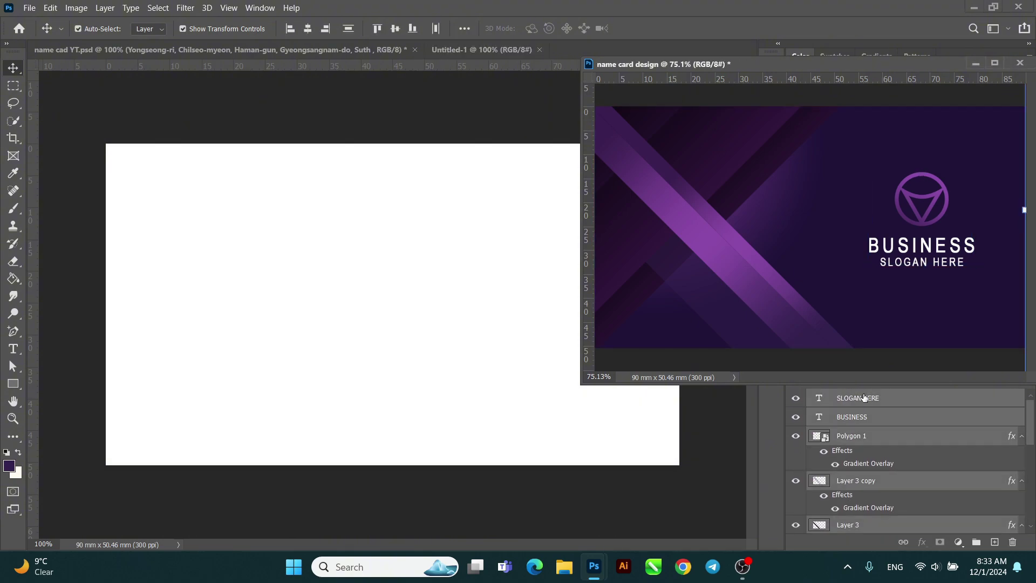
{"action": "left_click", "coordinate": [465, 52]}
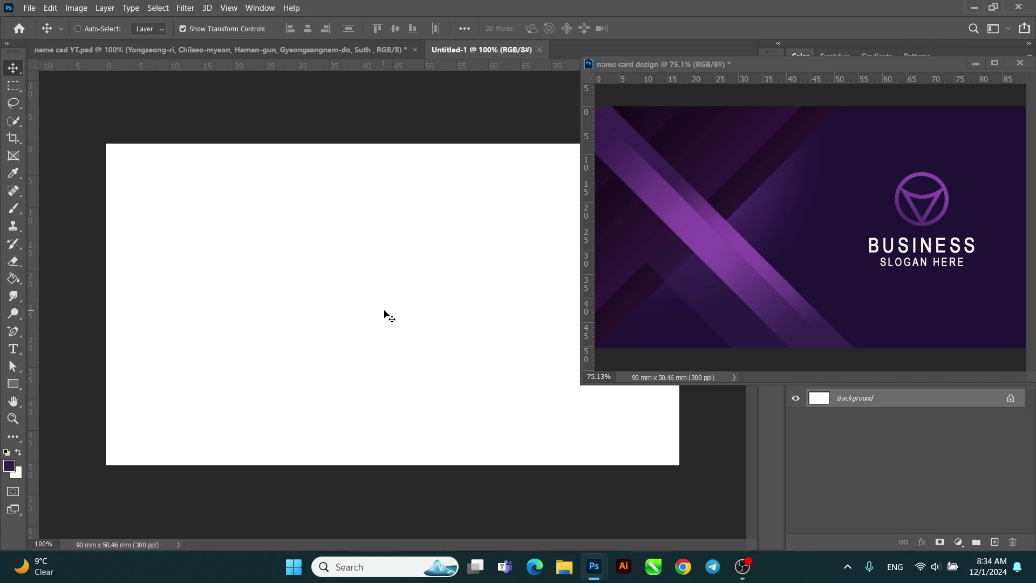
{"action": "key", "text": "ctrl+v"}
{"action": "left_click_drag", "start_coordinate": [573, 415], "coordinate": [402, 290]}
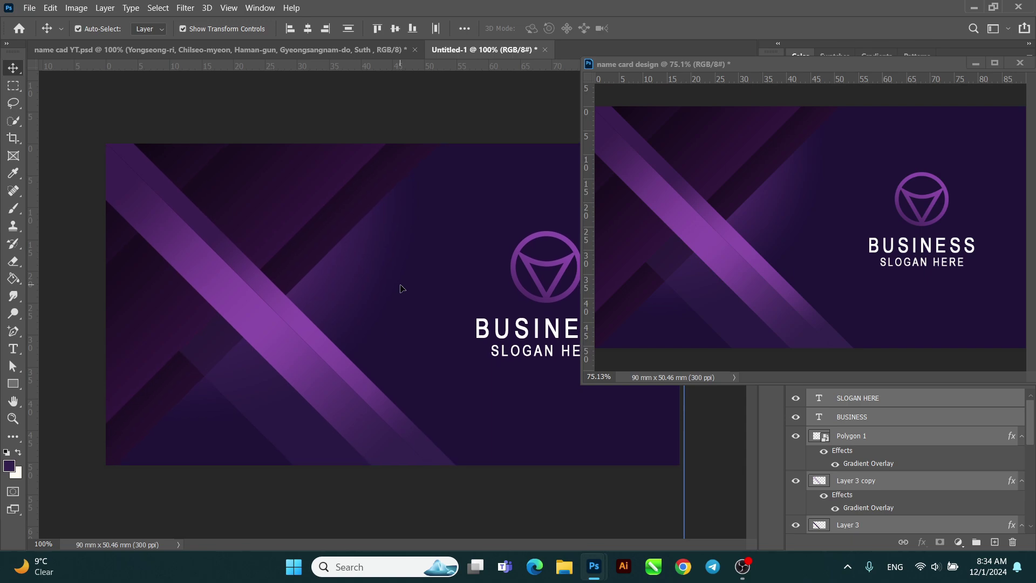
{"action": "left_click", "coordinate": [716, 416]}
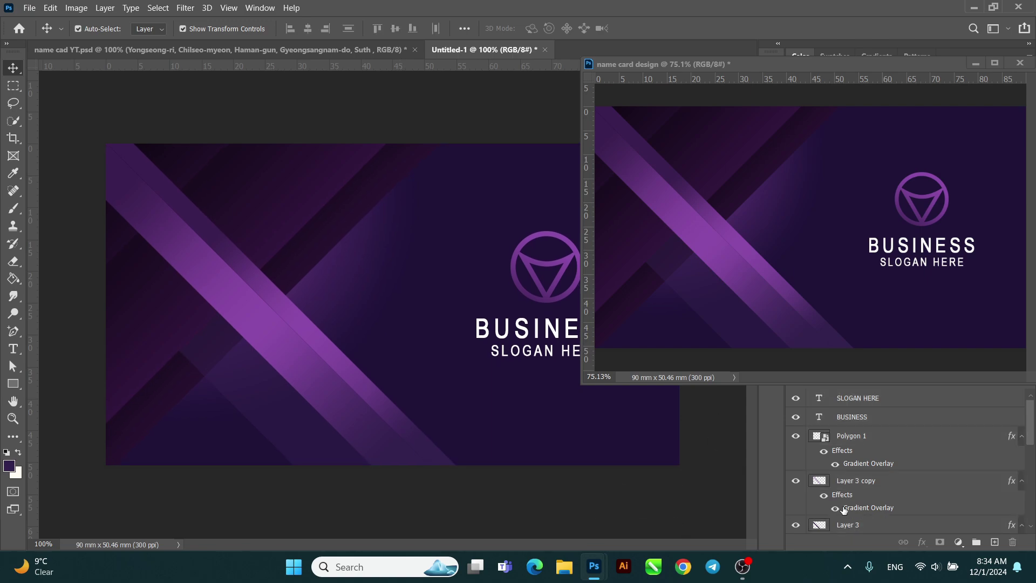
Step: Delete the SLOGAN HERE text, the BUSINESS text and the Polygon 1 logo from the second card
{"action": "left_click", "coordinate": [857, 398]}
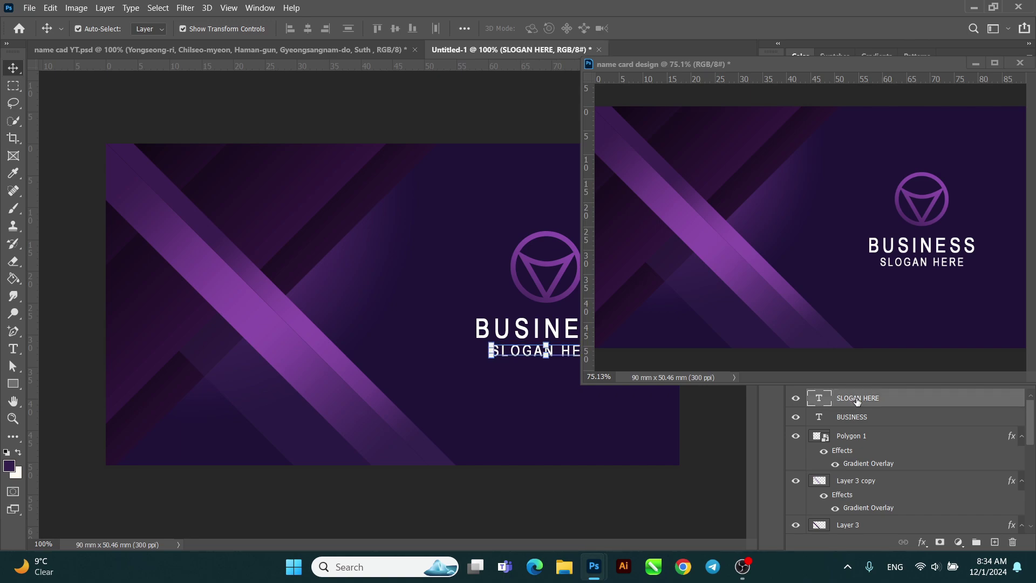
{"action": "key", "text": "Delete"}
{"action": "key", "text": "Delete"}
{"action": "key", "text": "Delete"}
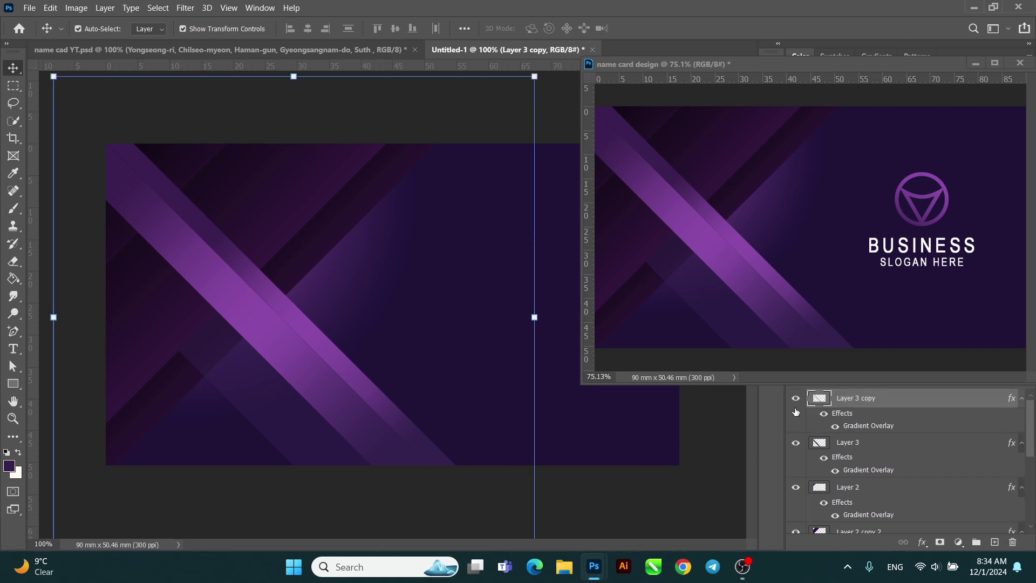
Step: Flip all the band layers above Layer 1 horizontally and vertically, and shift them to the opposite end of the card
{"action": "scroll", "coordinate": [837, 456], "scroll_direction": "down", "scroll_amount": 5}
{"action": "left_click", "coordinate": [846, 436]}
{"action": "scroll", "coordinate": [846, 441], "scroll_direction": "up", "scroll_amount": 5}
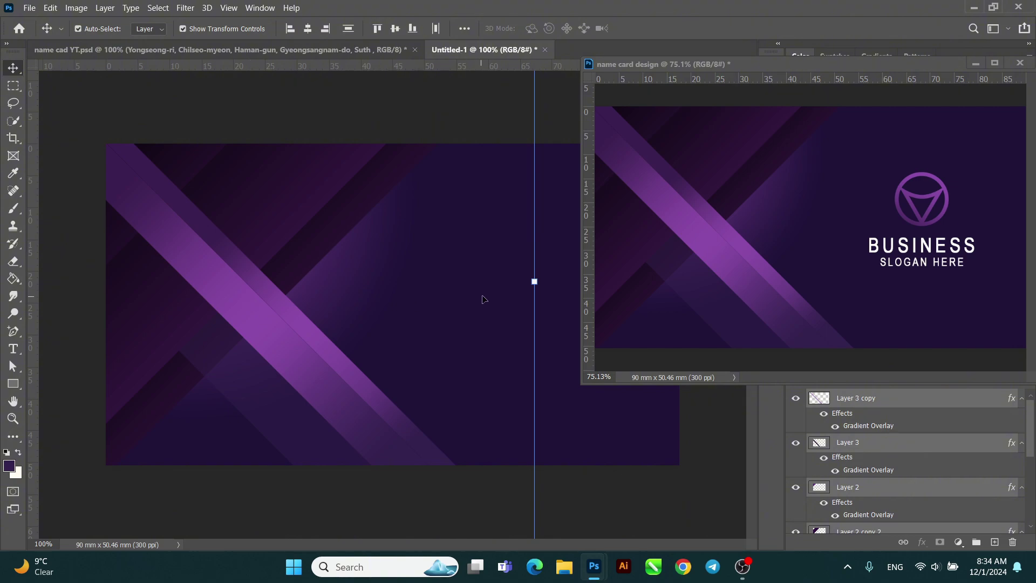
{"action": "key", "text": "ctrl+t"}
{"action": "right_click", "coordinate": [243, 269]}
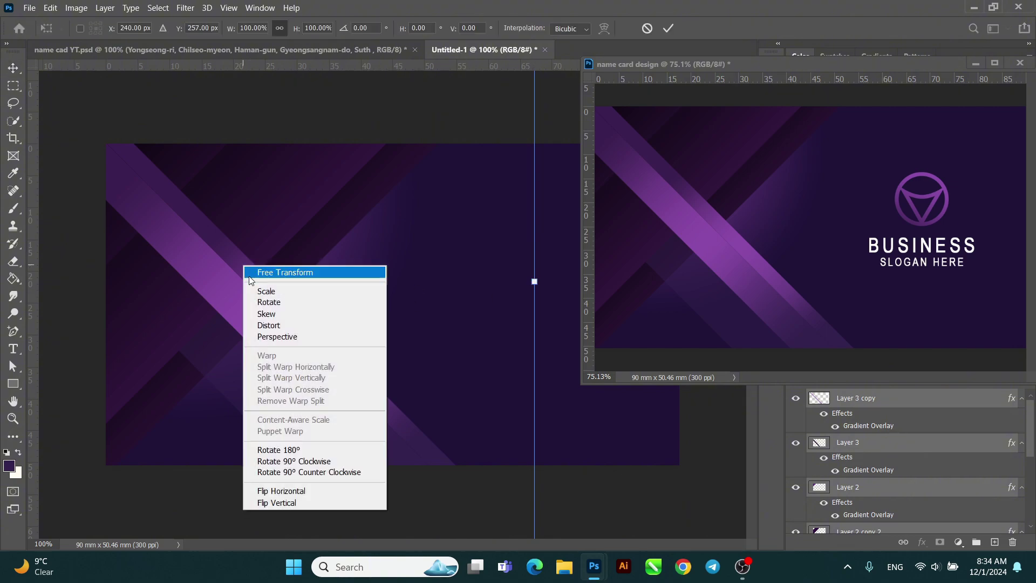
{"action": "left_click", "coordinate": [285, 489]}
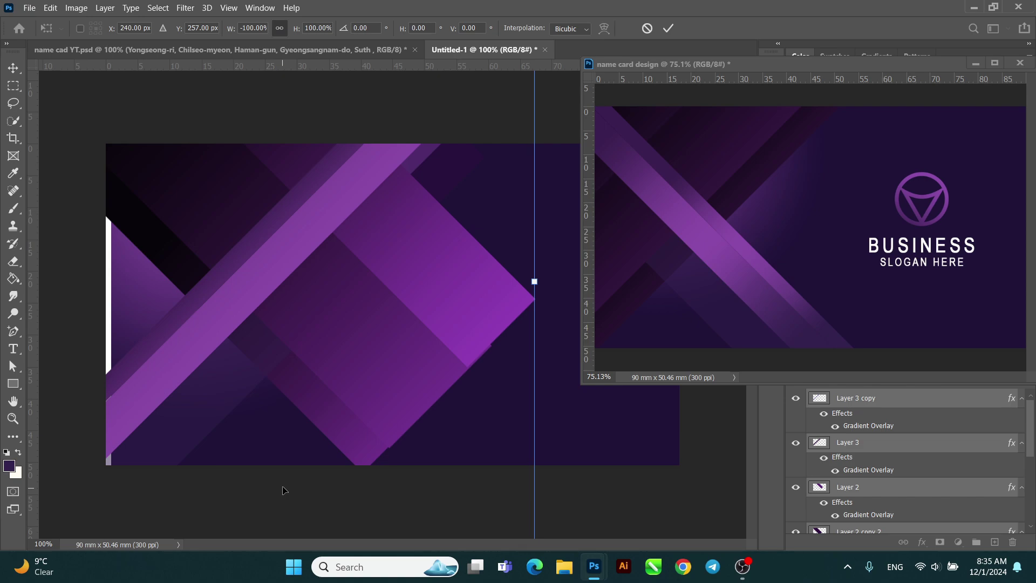
{"action": "right_click", "coordinate": [258, 284]}
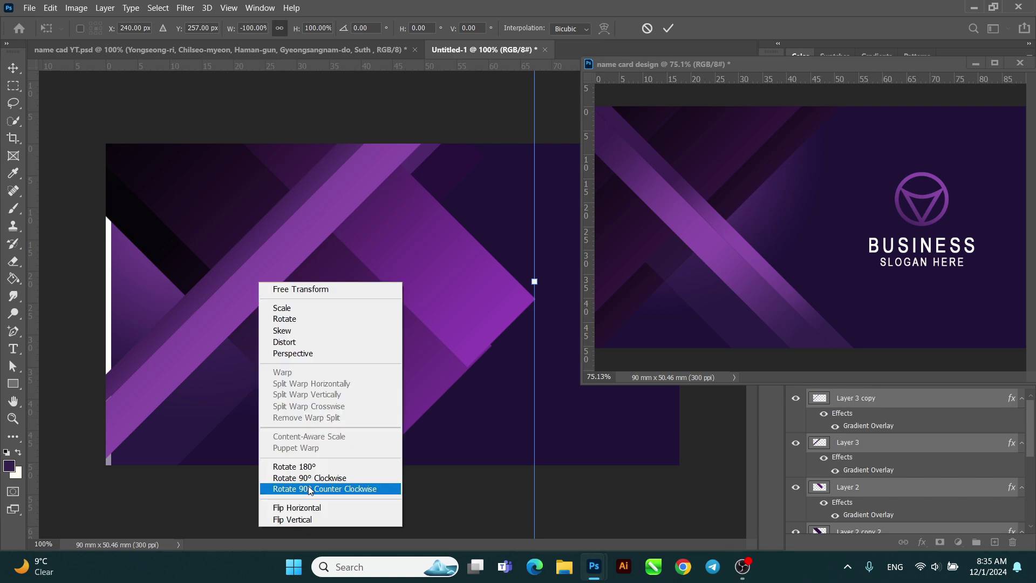
{"action": "left_click", "coordinate": [305, 522]}
{"action": "left_click_drag", "start_coordinate": [257, 291], "coordinate": [527, 283]}
{"action": "left_click", "coordinate": [668, 28]}
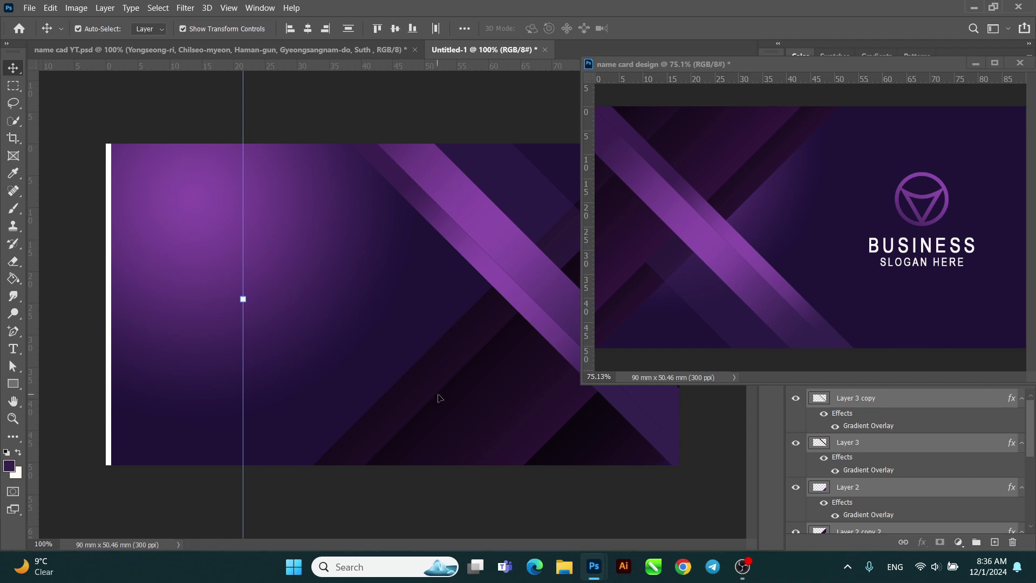
Step: Align Layer 1 with the canvas and replace its Gradient Overlay with a Color Overlay in purple 8a4aa7, sampled from the band
{"action": "left_click", "coordinate": [178, 316]}
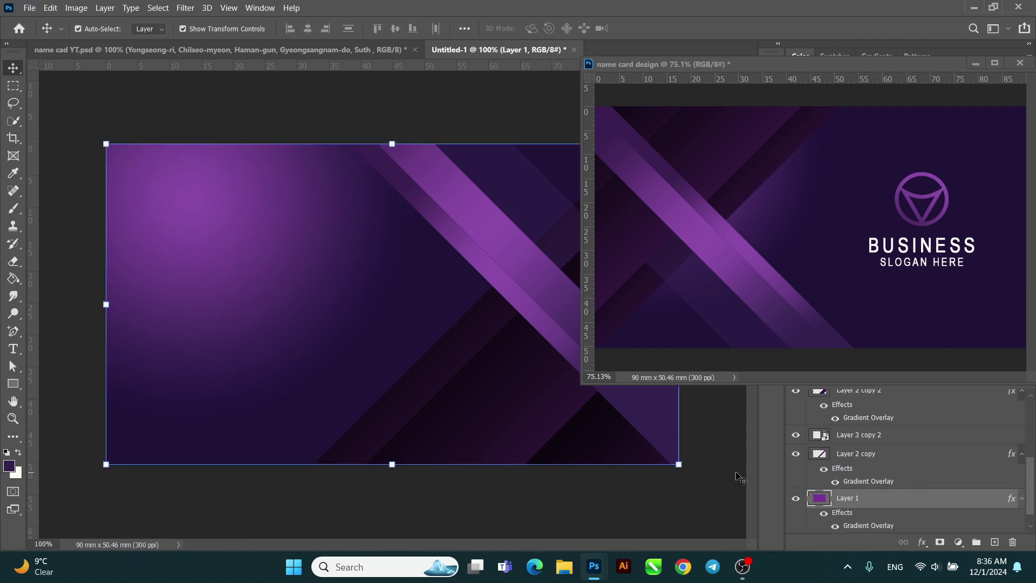
{"action": "double_click", "coordinate": [858, 525]}
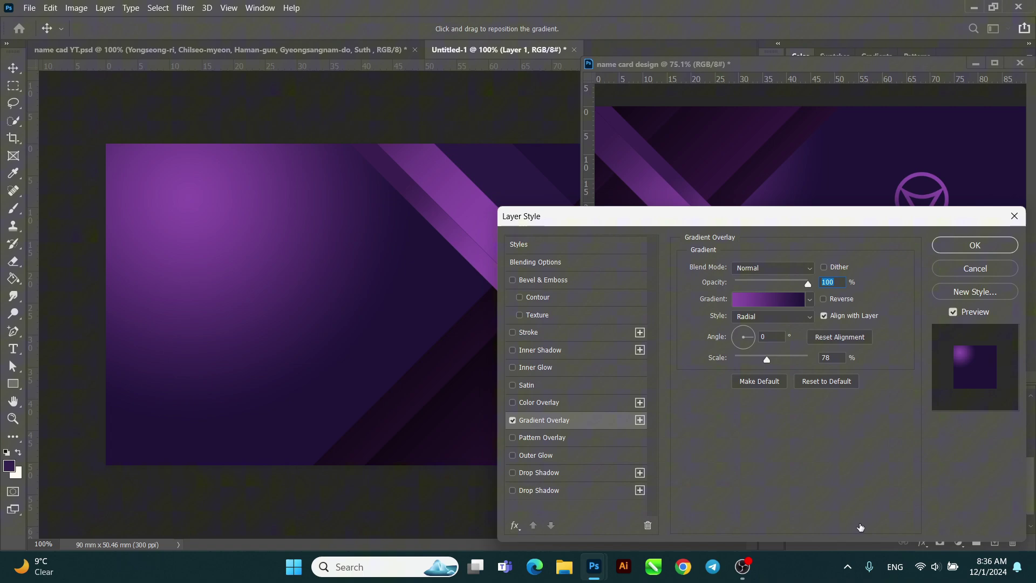
{"action": "left_click", "coordinate": [513, 421]}
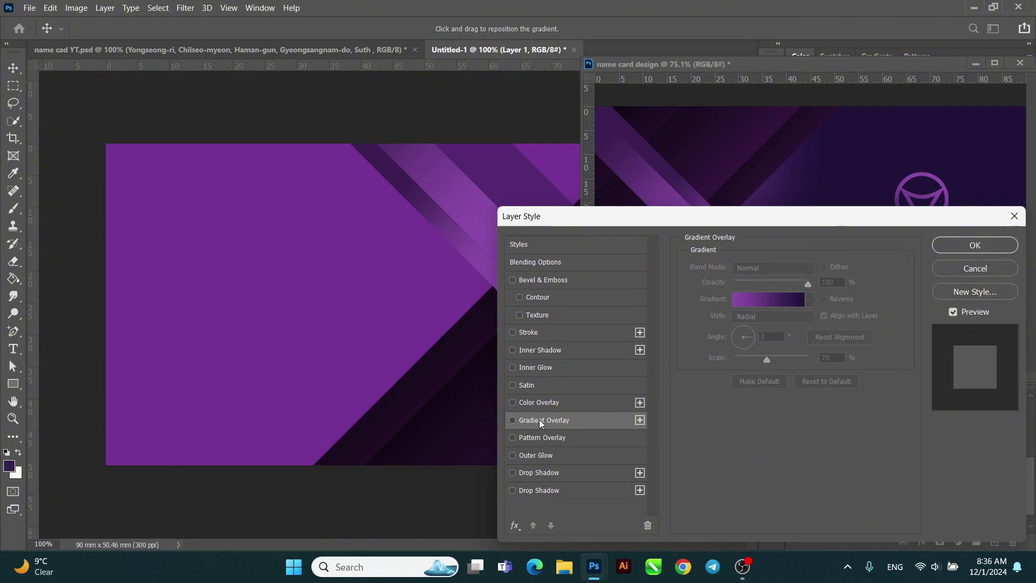
{"action": "left_click", "coordinate": [544, 403]}
{"action": "left_click", "coordinate": [823, 268]}
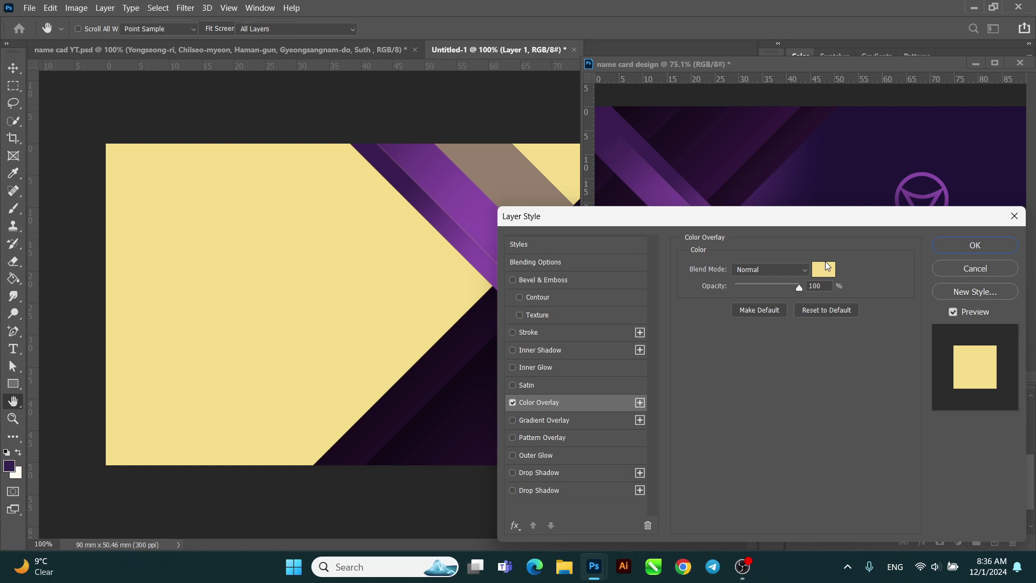
{"action": "left_click", "coordinate": [480, 214]}
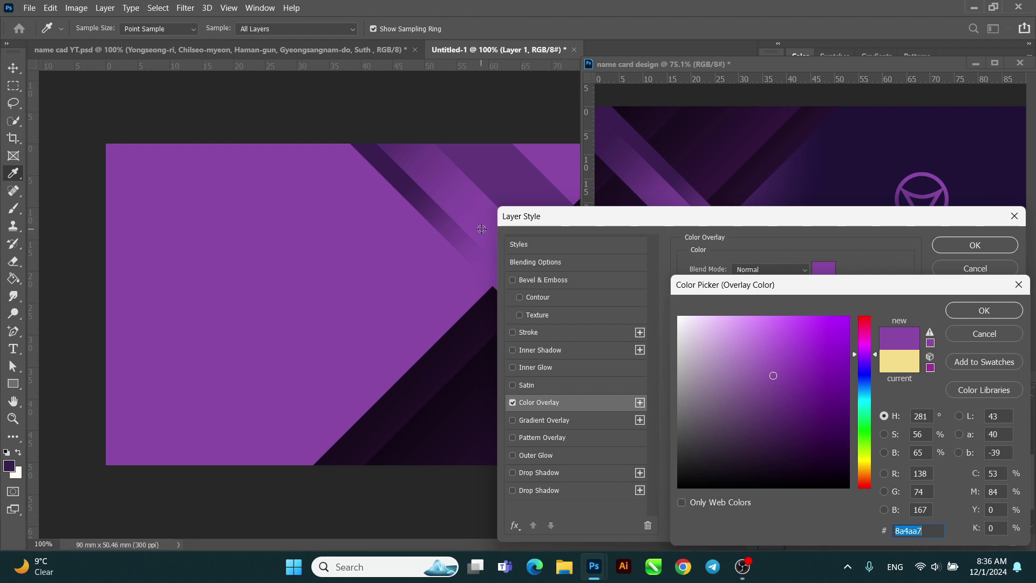
{"action": "left_click", "coordinate": [984, 310]}
{"action": "left_click", "coordinate": [975, 245]}
{"action": "key", "text": "v"}
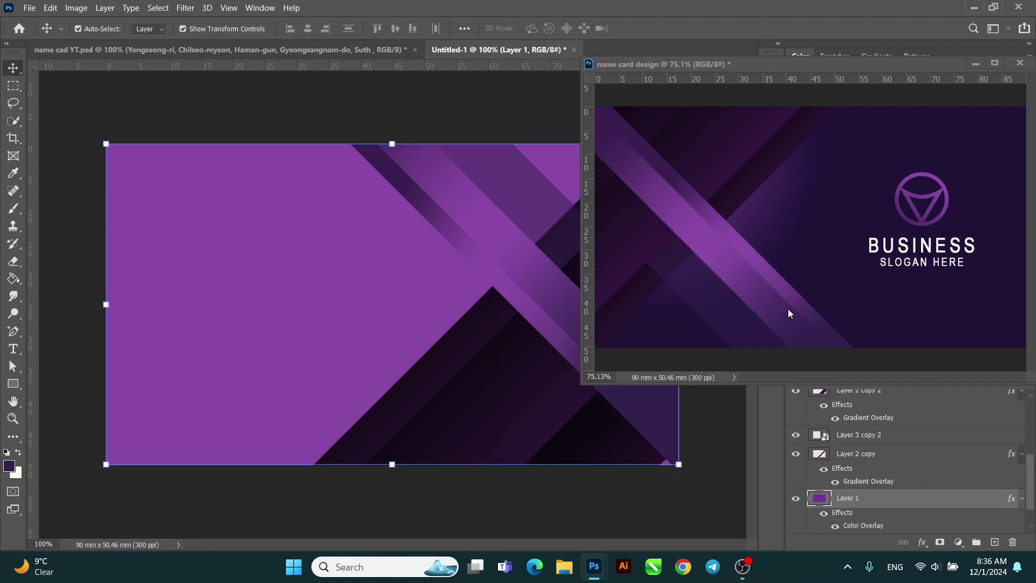
Step: Move the black stops in Layer 2 copy 2's Gradient Overlay to the gradient's start, with the color stop at 0%
{"action": "left_click", "coordinate": [869, 463]}
{"action": "double_click", "coordinate": [868, 463]}
{"action": "left_click_drag", "start_coordinate": [824, 223], "coordinate": [952, 232]}
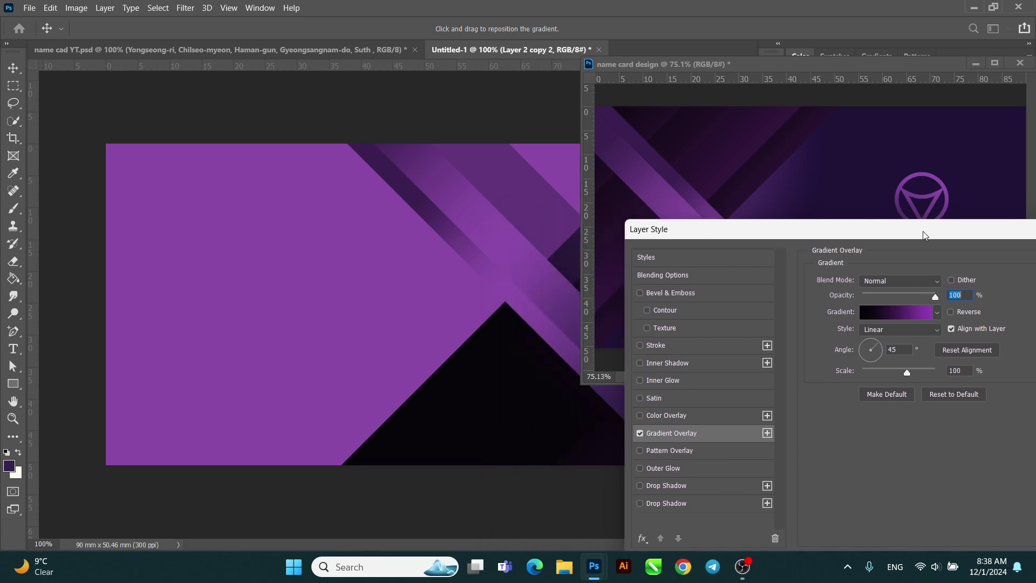
{"action": "left_click", "coordinate": [909, 312]}
{"action": "left_click_drag", "start_coordinate": [808, 160], "coordinate": [874, 161]}
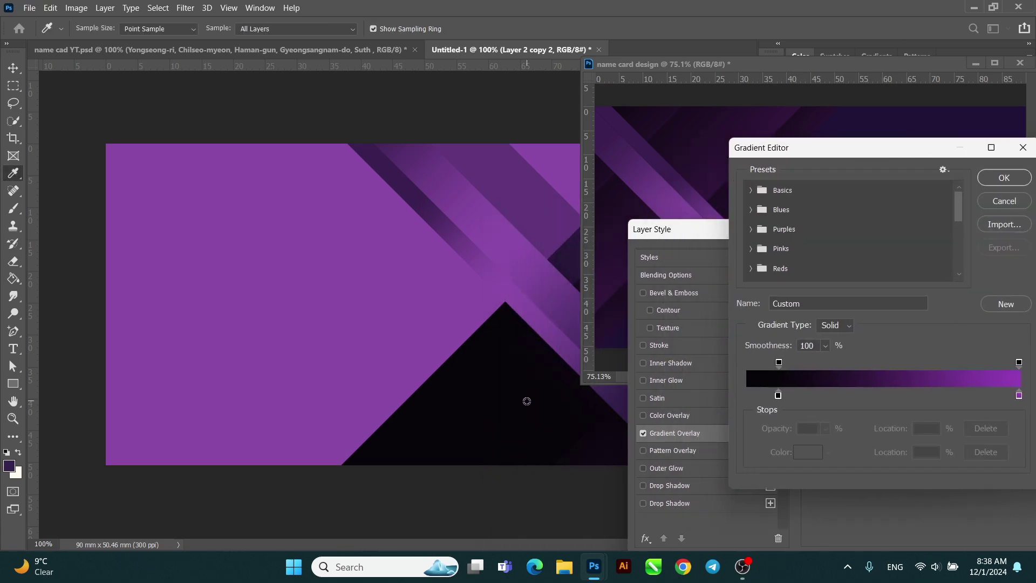
{"action": "left_click_drag", "start_coordinate": [997, 156], "coordinate": [935, 177]}
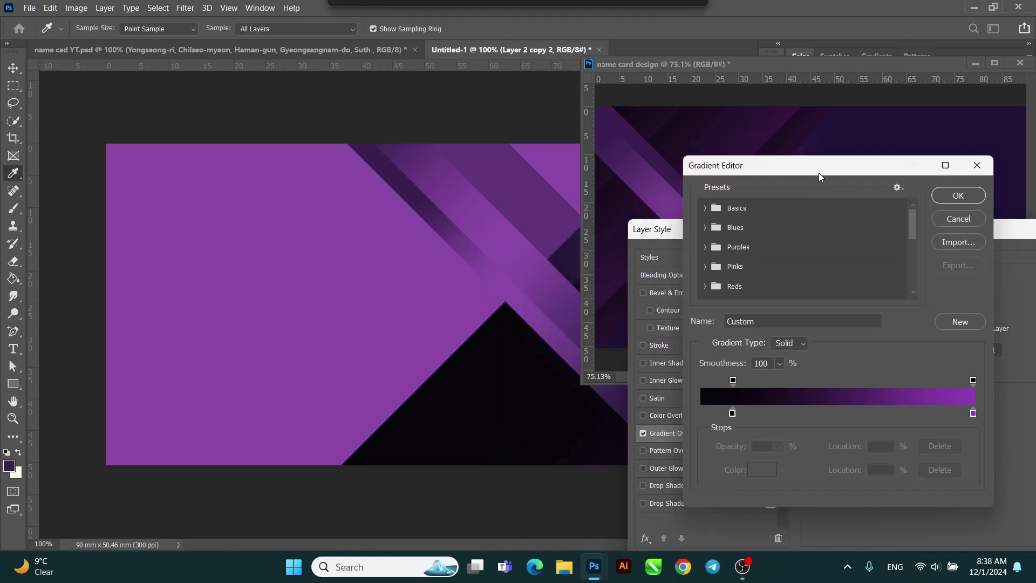
{"action": "left_click", "coordinate": [717, 382]}
{"action": "left_click", "coordinate": [716, 416]}
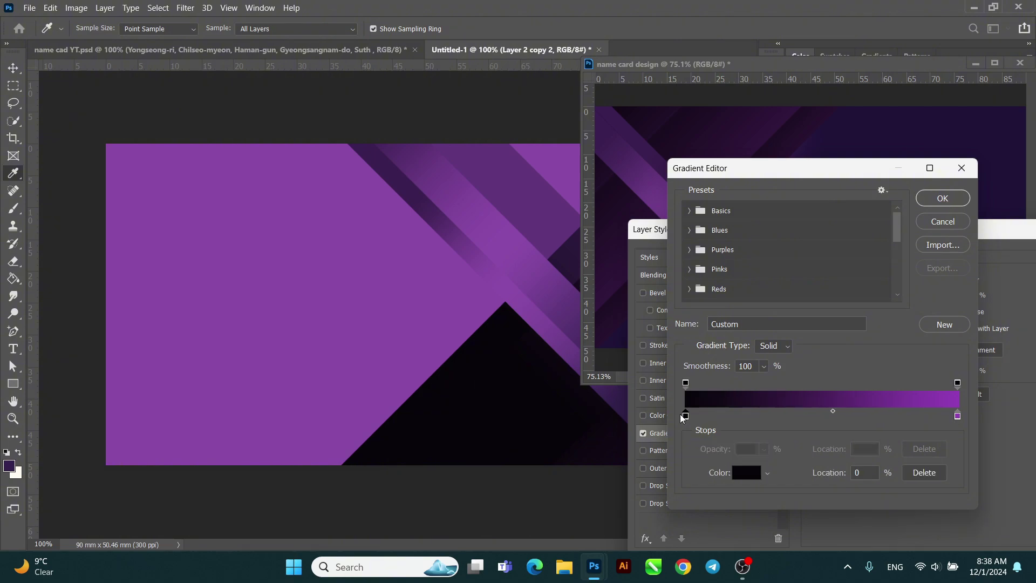
{"action": "left_click", "coordinate": [942, 201]}
Step: Reposition Layer 2 copy 2's gradient on the card, set its angle to 125°, and apply the layer style
{"action": "left_click_drag", "start_coordinate": [548, 402], "coordinate": [421, 399]}
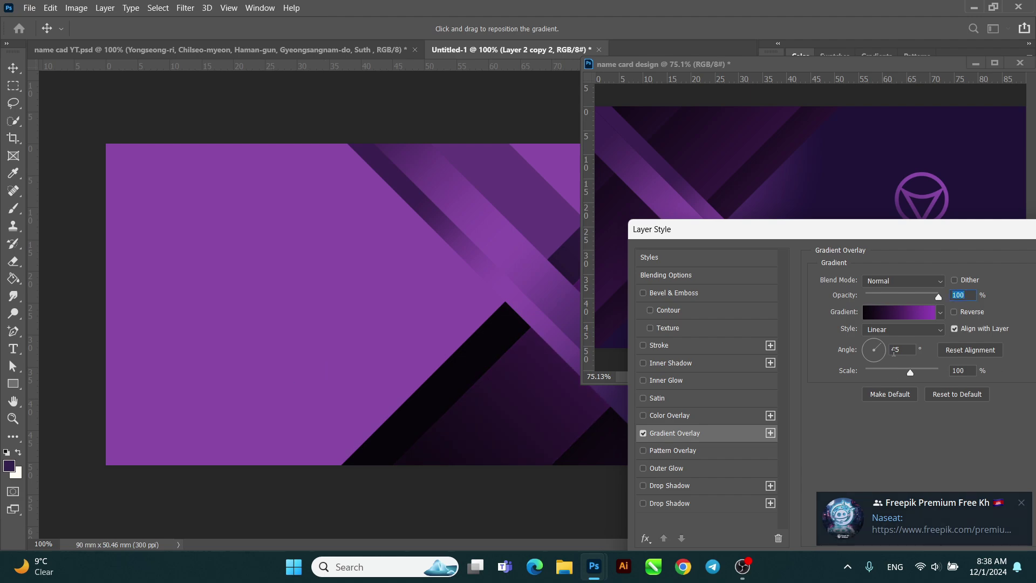
{"action": "left_click", "coordinate": [867, 346]}
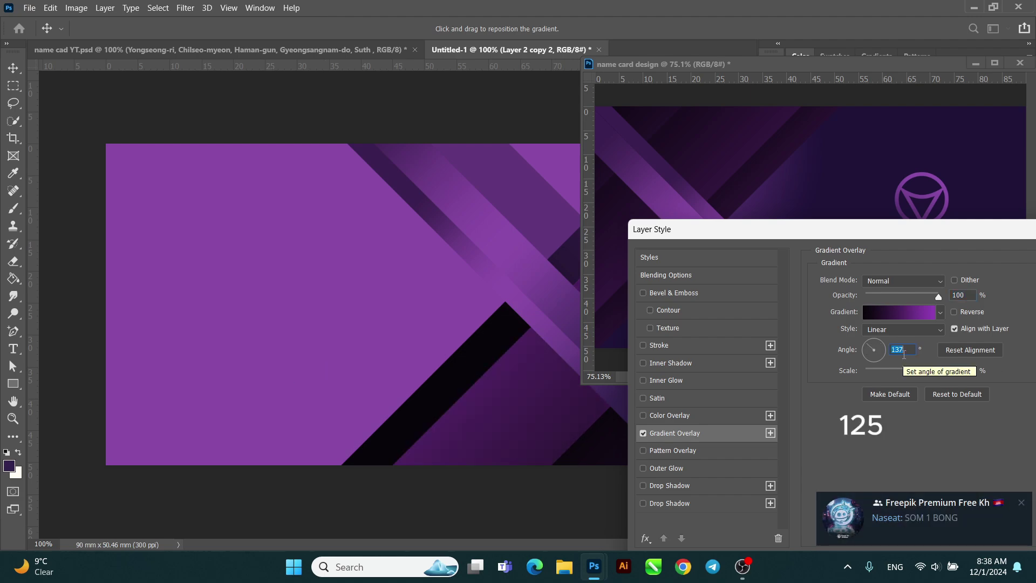
{"action": "type", "text": "125"}
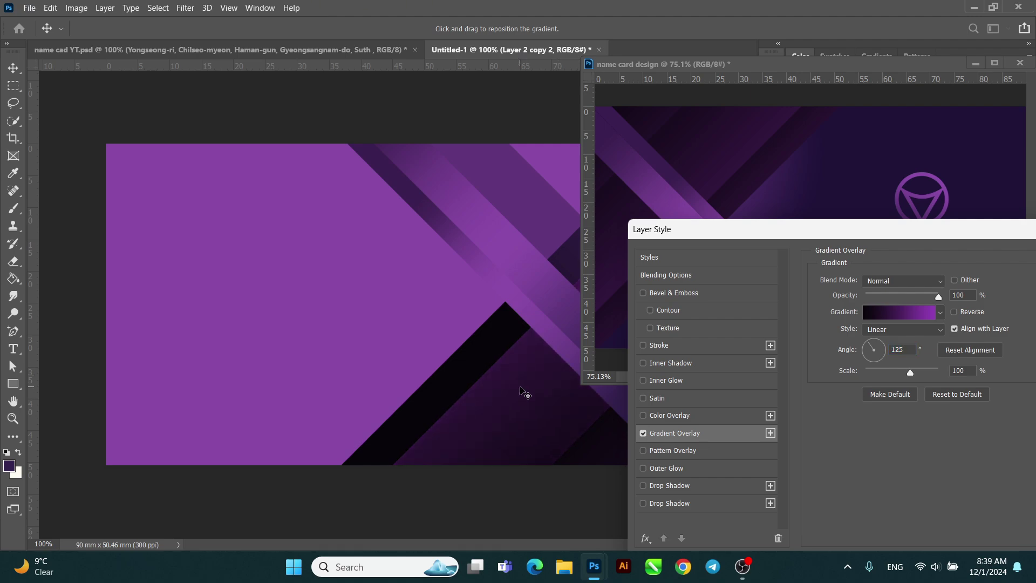
{"action": "left_click_drag", "start_coordinate": [986, 235], "coordinate": [889, 242]}
{"action": "left_click", "coordinate": [982, 262]}
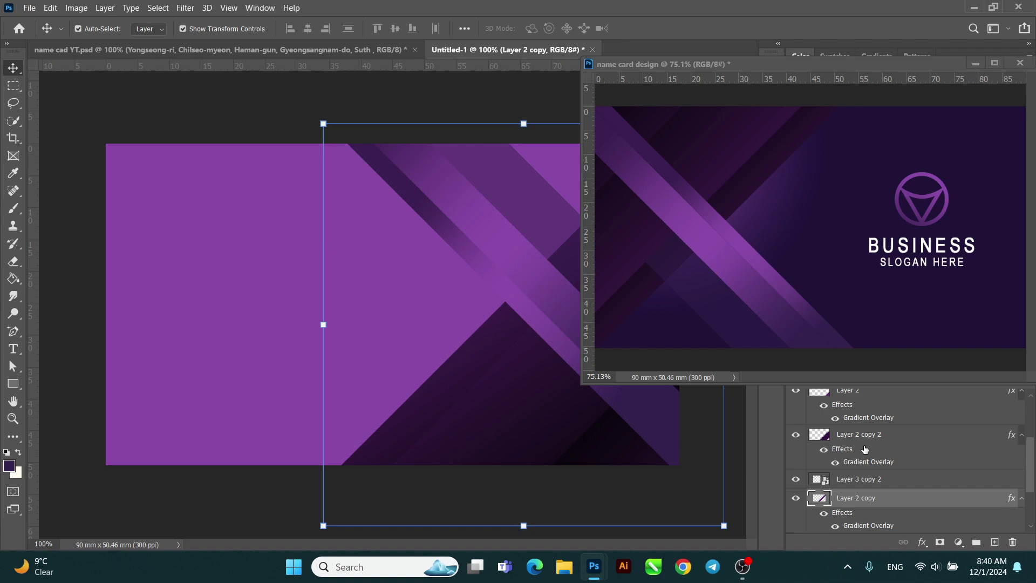
Step: Set Layer 2's Gradient Overlay angle to 125° and reposition its gradient within the dark lower shape
{"action": "scroll", "coordinate": [865, 449], "scroll_direction": "up", "scroll_amount": 1}
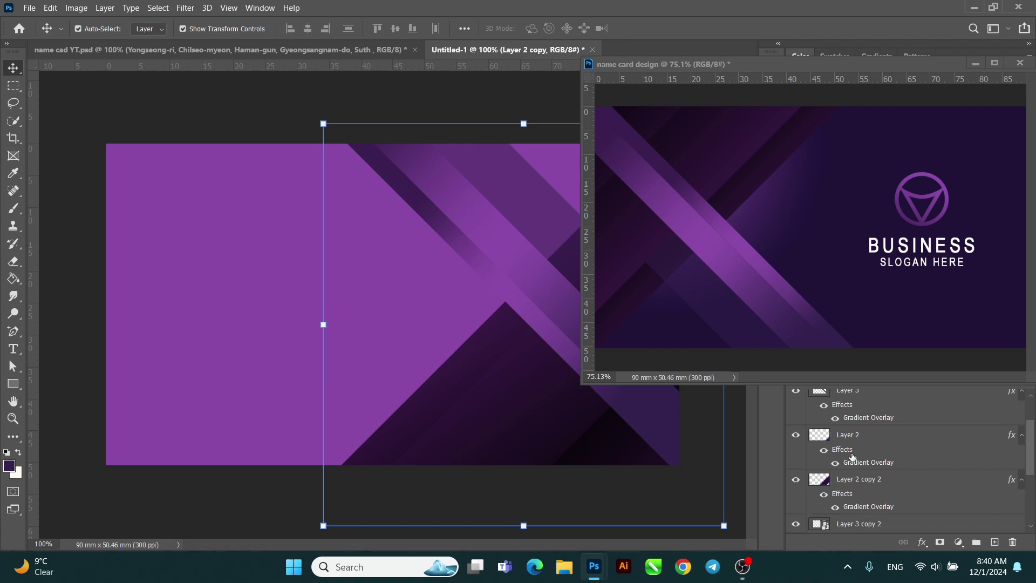
{"action": "left_click", "coordinate": [538, 412]}
{"action": "left_click", "coordinate": [626, 459]}
{"action": "double_click", "coordinate": [849, 463]}
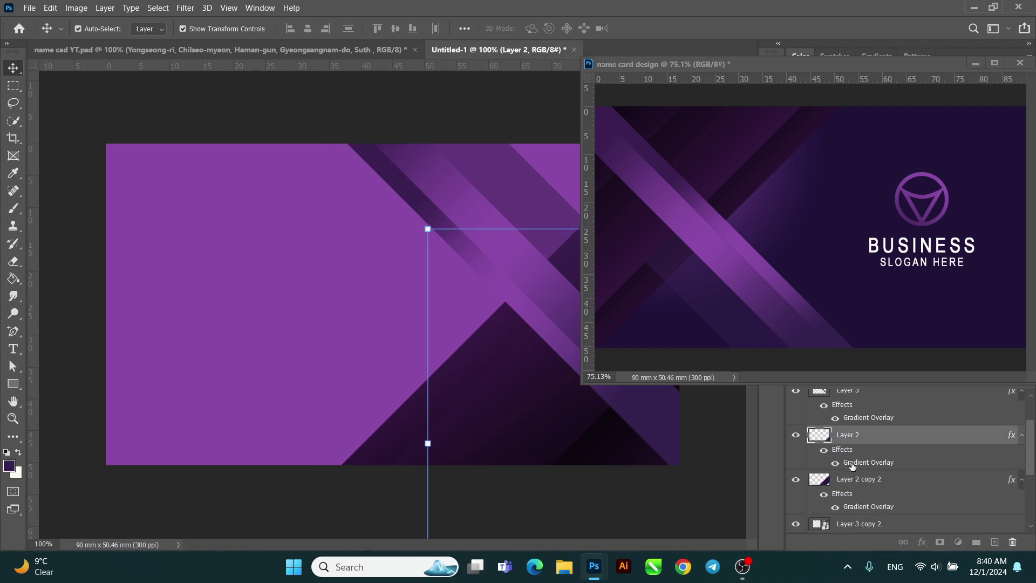
{"action": "left_click", "coordinate": [742, 334]}
{"action": "scroll", "coordinate": [769, 340], "scroll_direction": "down", "scroll_amount": 1}
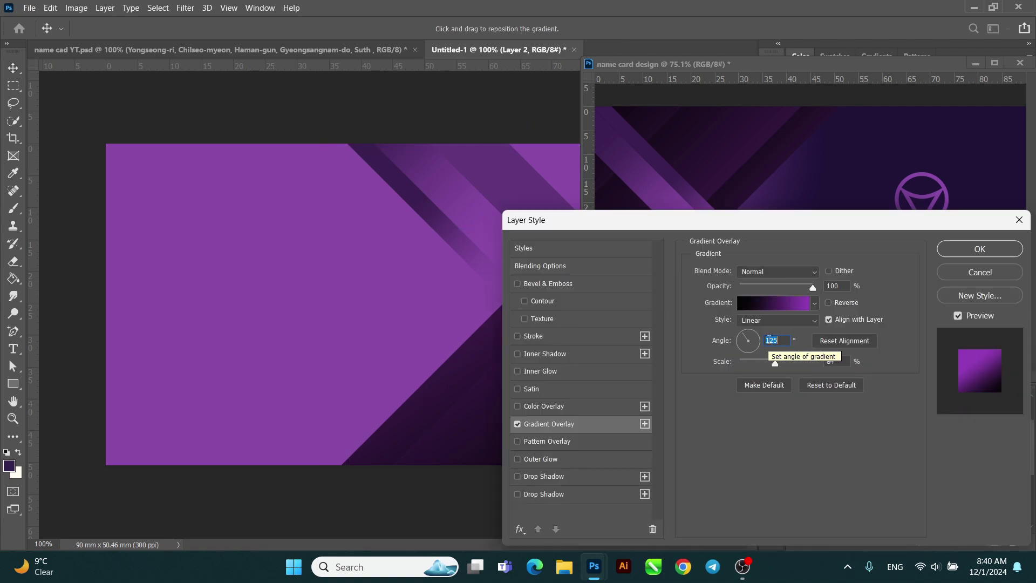
{"action": "left_click_drag", "start_coordinate": [836, 225], "coordinate": [1007, 223]}
{"action": "left_click_drag", "start_coordinate": [648, 434], "coordinate": [539, 394]}
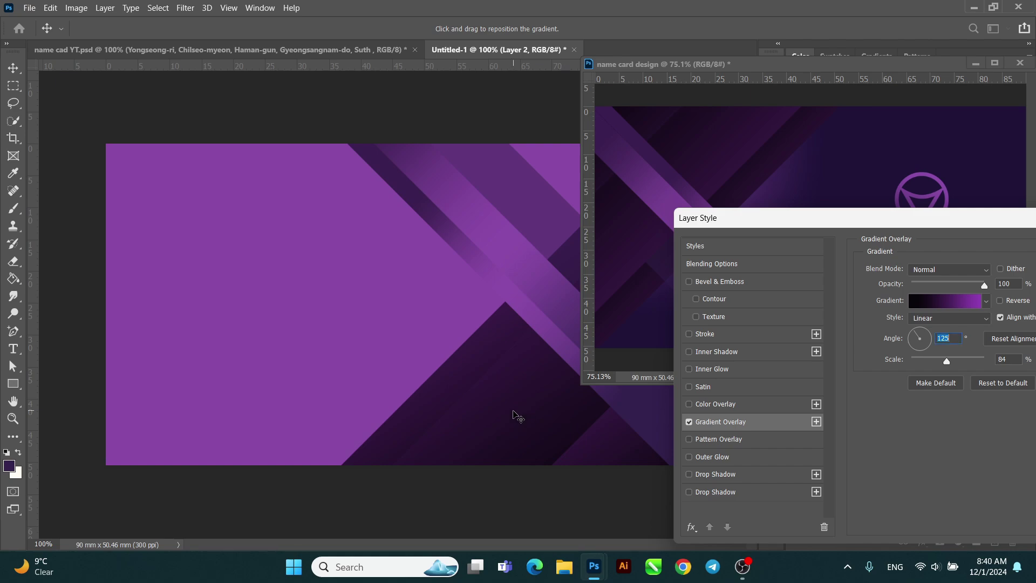
{"action": "left_click_drag", "start_coordinate": [939, 228], "coordinate": [787, 240]}
{"action": "left_click", "coordinate": [927, 270]}
Step: Shift the gradient diagonally across the dark lower band and enable a Drop Shadow on Layer 2 copy 2
{"action": "left_click_drag", "start_coordinate": [431, 425], "coordinate": [456, 451]}
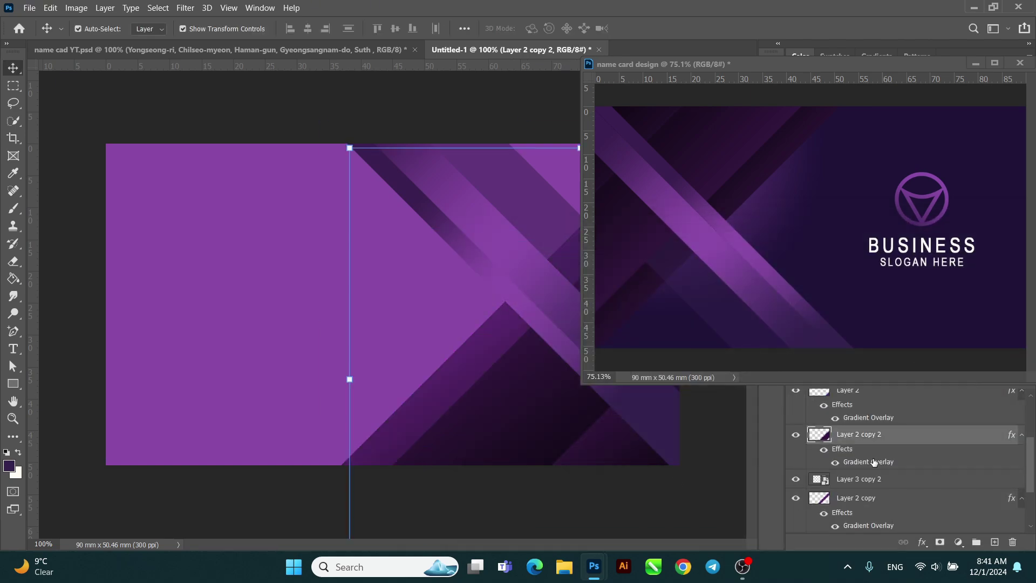
{"action": "double_click", "coordinate": [875, 463]}
{"action": "left_click", "coordinate": [564, 495]}
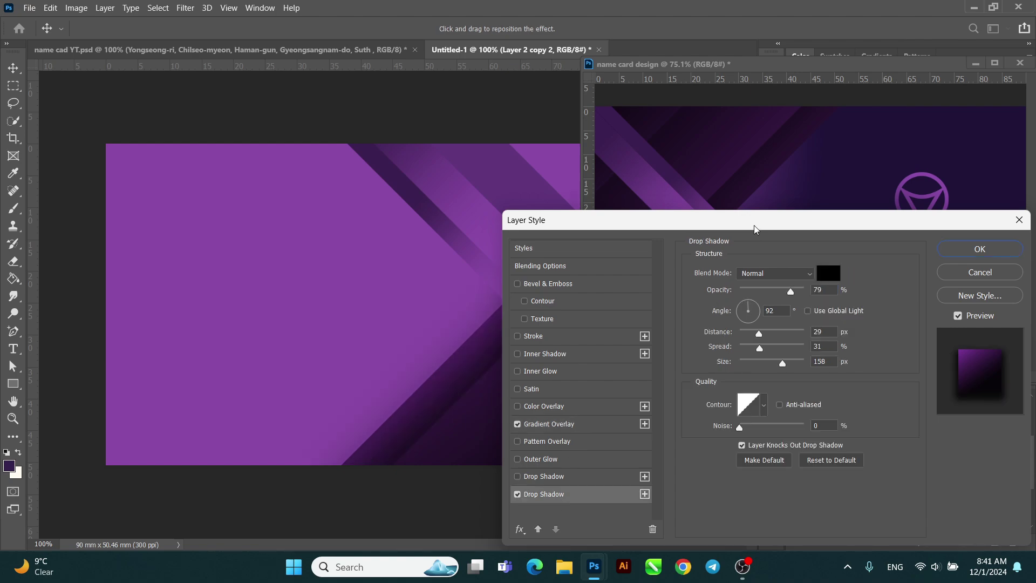
{"action": "left_click_drag", "start_coordinate": [755, 229], "coordinate": [885, 234]}
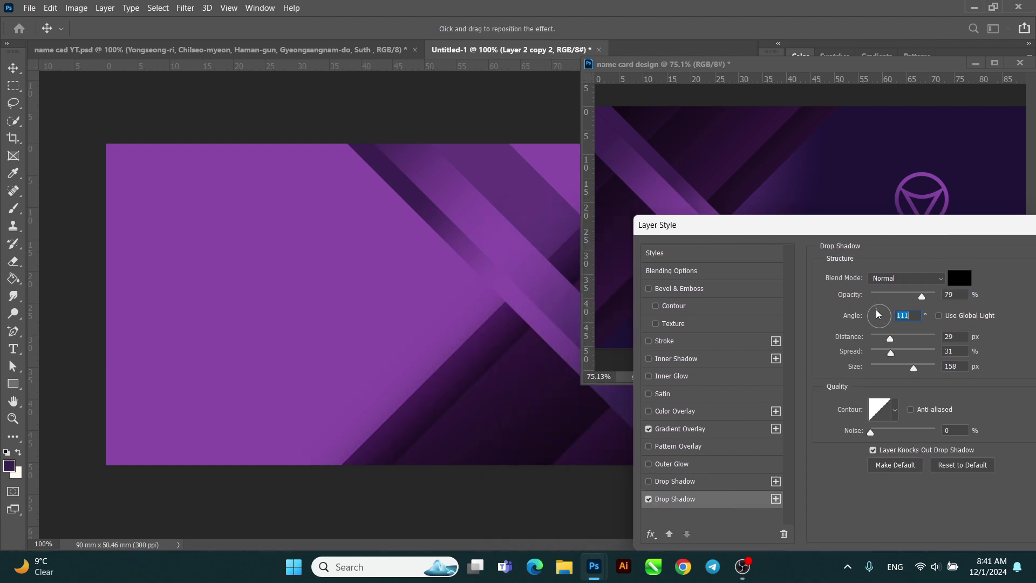
Step: Set Layer 2 copy 2's Drop Shadow to a 125° angle, 5 px distance, 42% spread and 125 px size, adjust its opacity, and apply the style
{"action": "key", "text": "Down"}
{"action": "key", "text": "Down"}
{"action": "key", "text": "Down"}
{"action": "key", "text": "Down"}
{"action": "key", "text": "Down"}
{"action": "key", "text": "Down"}
{"action": "key", "text": "Up"}
{"action": "mouse_move", "coordinate": [891, 339]}
{"action": "left_mouse_down"}
{"action": "mouse_move", "coordinate": [906, 369]}
{"action": "mouse_move", "coordinate": [883, 340]}
{"action": "mouse_move", "coordinate": [877, 350]}
{"action": "left_mouse_up"}
{"action": "left_click", "coordinate": [900, 357]}
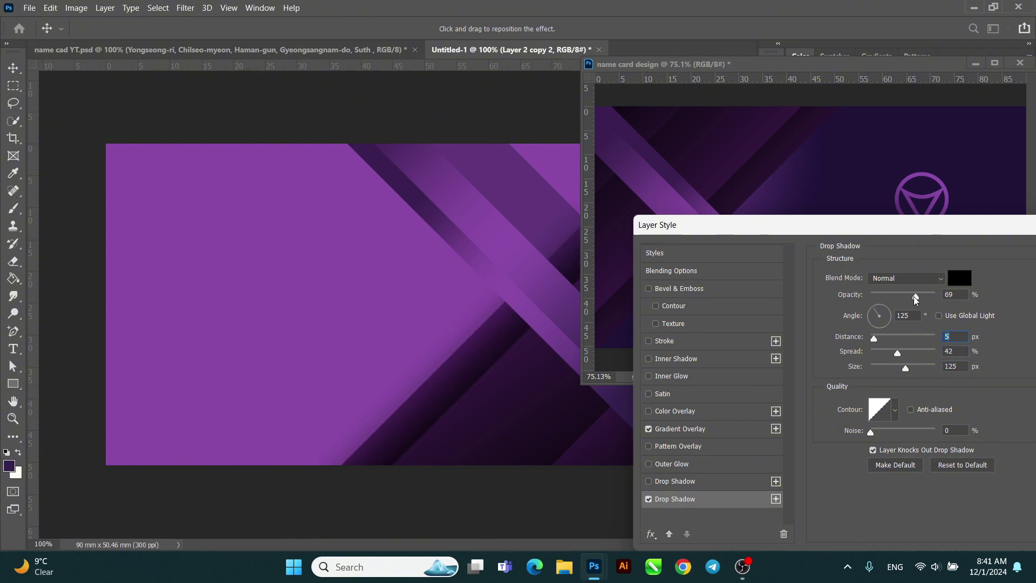
{"action": "left_click_drag", "start_coordinate": [921, 305], "coordinate": [921, 305]}
{"action": "left_click_drag", "start_coordinate": [981, 229], "coordinate": [770, 255]}
{"action": "left_click", "coordinate": [909, 282]}
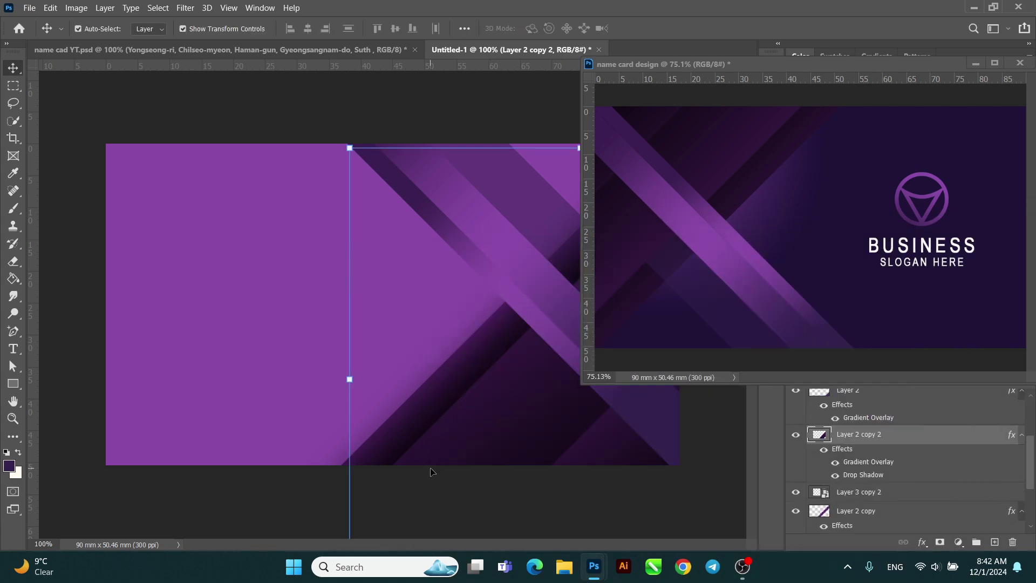
Step: Enable a Drop Shadow on Layer 2 copy and set its angle to 125°
{"action": "left_click", "coordinate": [384, 427]}
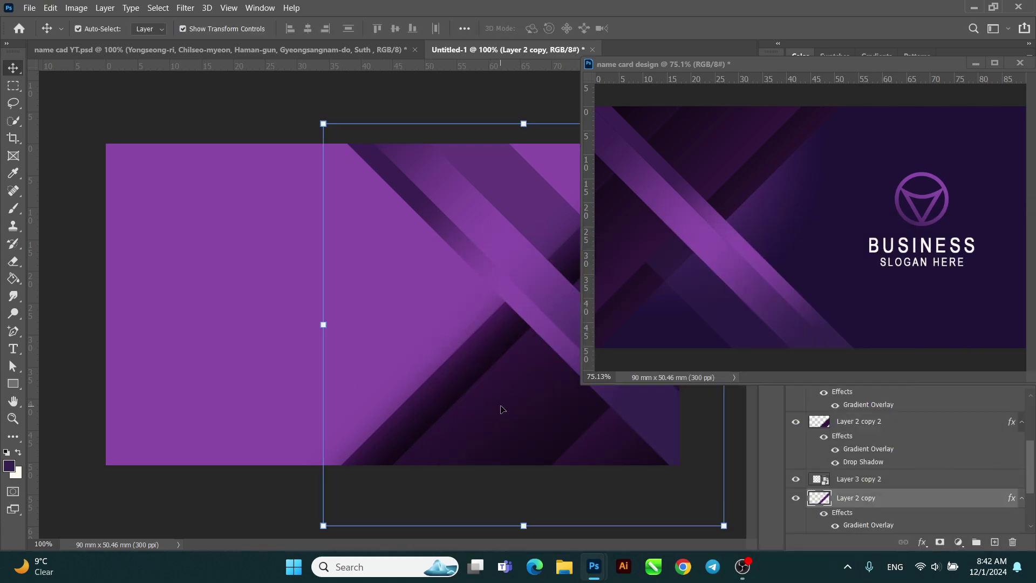
{"action": "double_click", "coordinate": [867, 525]}
{"action": "left_click", "coordinate": [483, 496]}
{"action": "left_click_drag", "start_coordinate": [701, 226], "coordinate": [876, 245]}
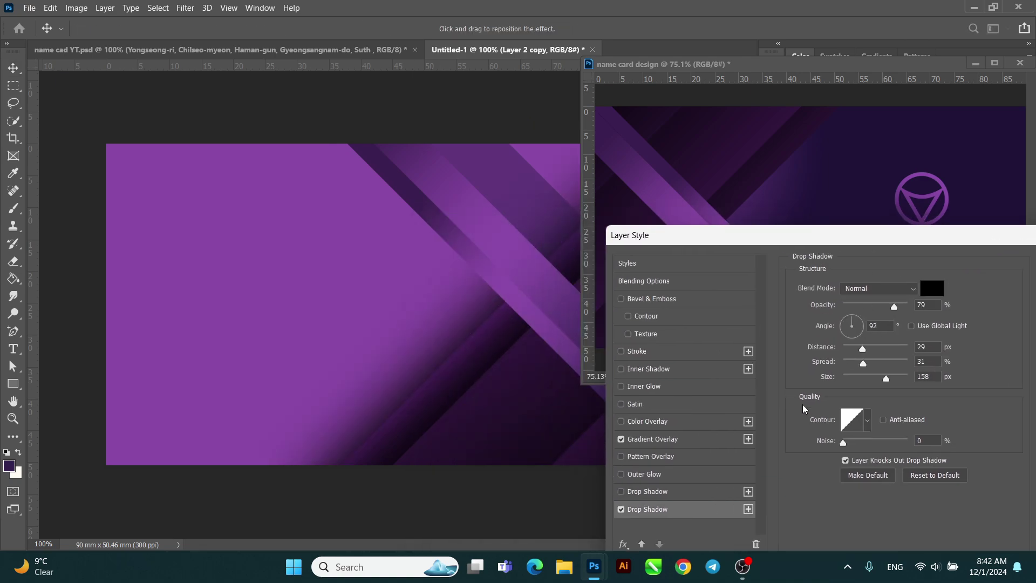
{"action": "left_click", "coordinate": [844, 320]}
Step: Change Layer 2 copy's Drop Shadow color to a light purple, brightened from a color sampled on the card background
{"action": "left_click", "coordinate": [923, 292]}
{"action": "left_click", "coordinate": [348, 303]}
{"action": "left_click_drag", "start_coordinate": [774, 375], "coordinate": [769, 349]}
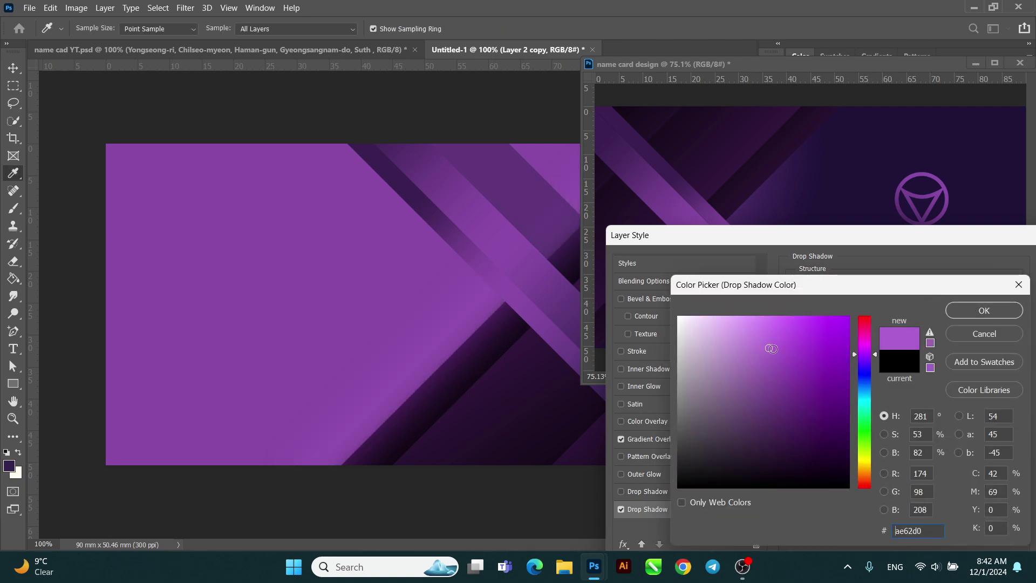
{"action": "left_click", "coordinate": [985, 311]}
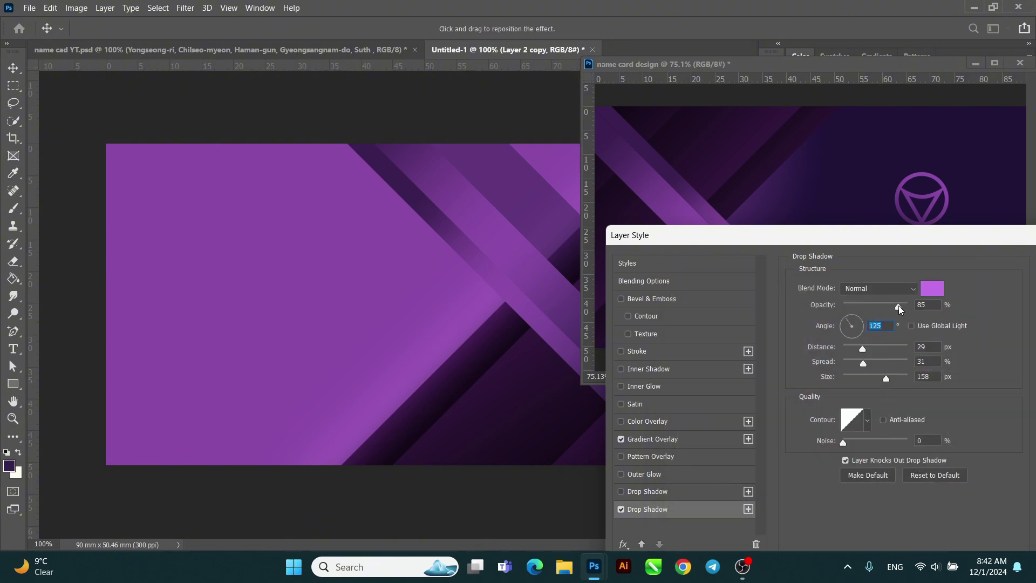
Step: Set Layer 2 copy's Drop Shadow to 85% opacity, 25 px distance, 44% spread and 98 px size, and apply the style
{"action": "left_click_drag", "start_coordinate": [862, 349], "coordinate": [874, 380]}
{"action": "left_click_drag", "start_coordinate": [953, 241], "coordinate": [868, 243]}
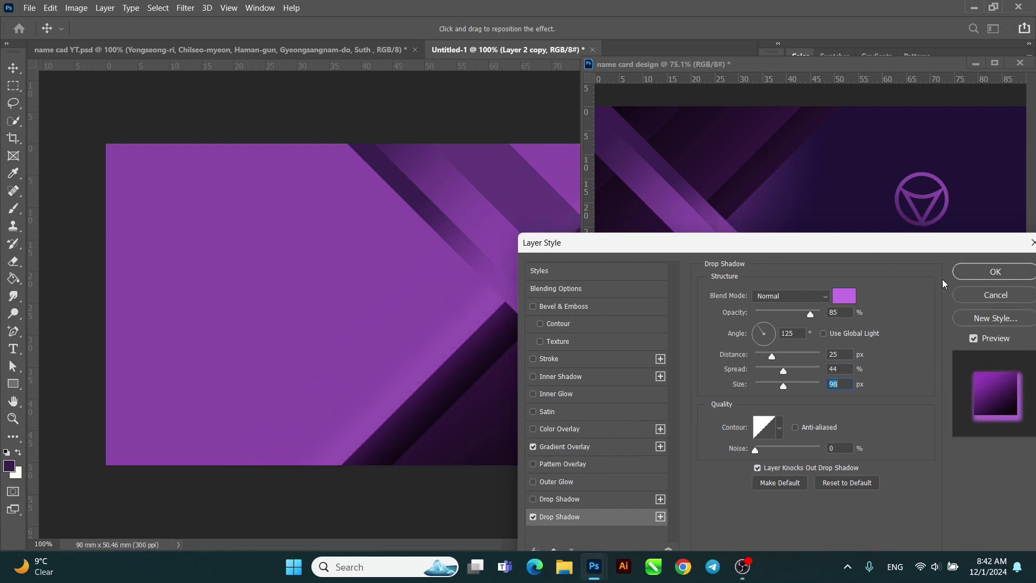
{"action": "left_click", "coordinate": [997, 270]}
Step: Turn off Layer 1's Color Overlay, keeping its Gradient Overlay enabled and shifting the gradient on the card
{"action": "left_click", "coordinate": [273, 329]}
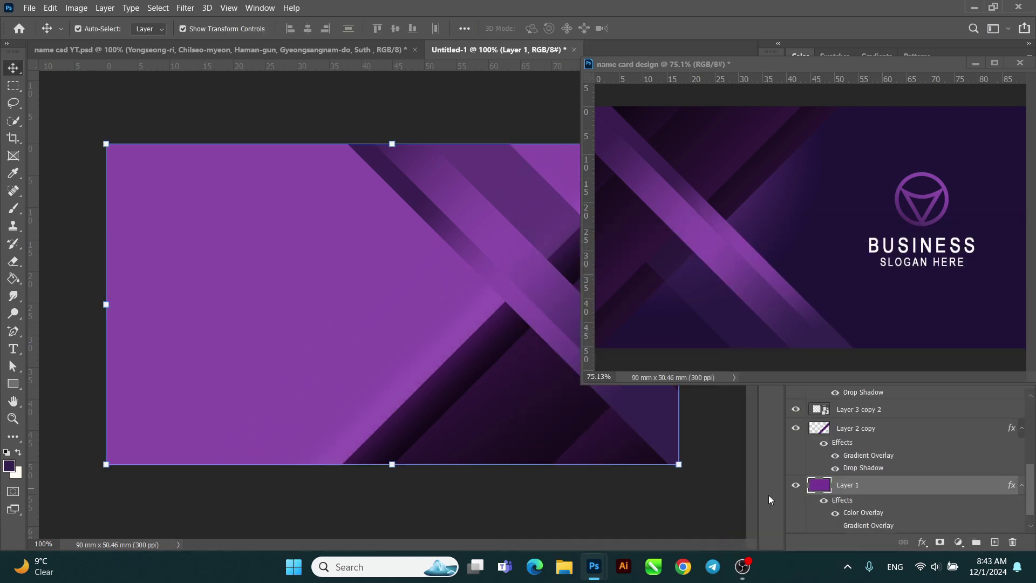
{"action": "scroll", "coordinate": [846, 507], "scroll_direction": "down", "scroll_amount": 1}
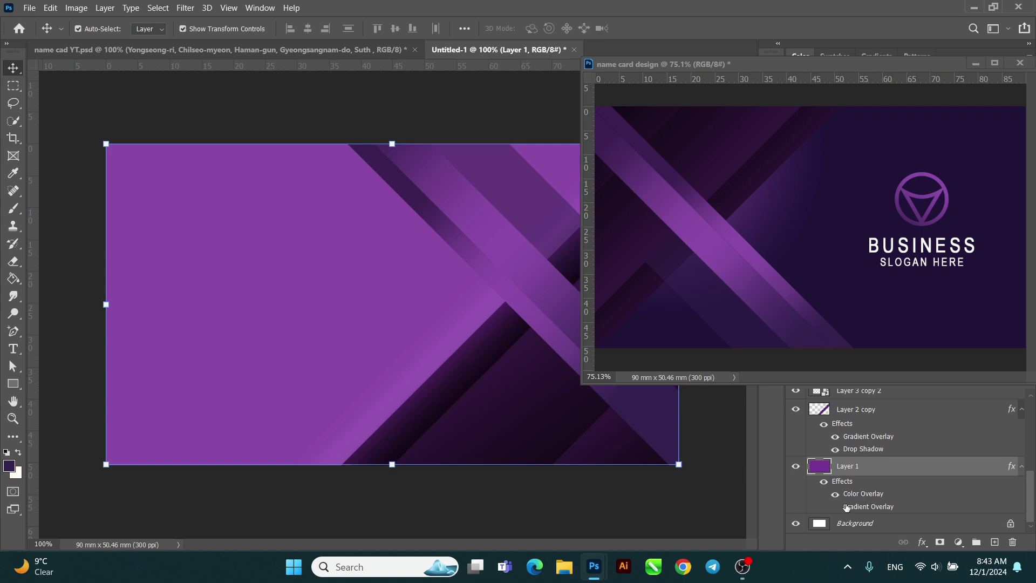
{"action": "double_click", "coordinate": [877, 507]}
{"action": "left_click_drag", "start_coordinate": [795, 231], "coordinate": [910, 243]}
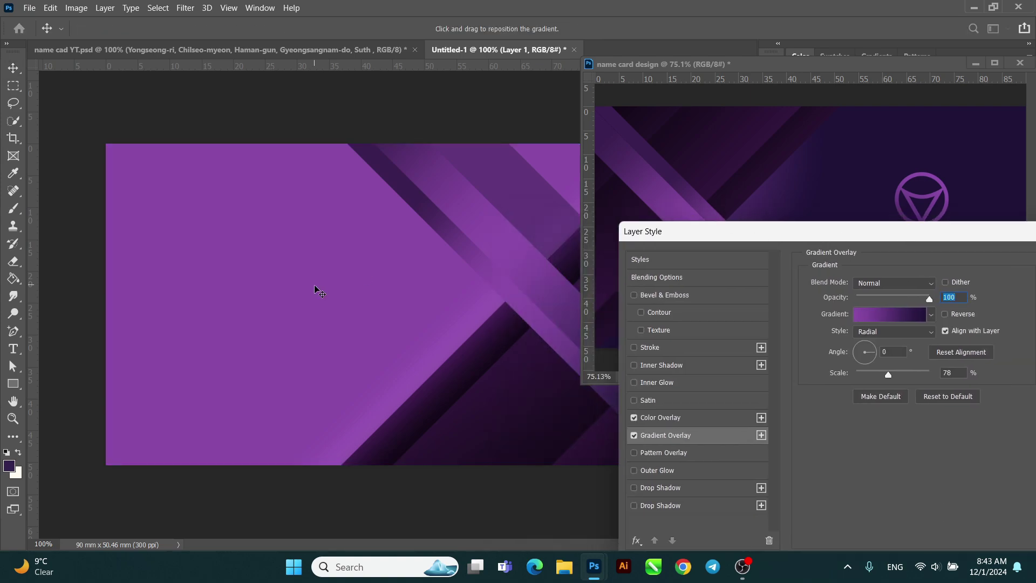
{"action": "left_click_drag", "start_coordinate": [365, 295], "coordinate": [280, 350]}
{"action": "left_click", "coordinate": [635, 418]}
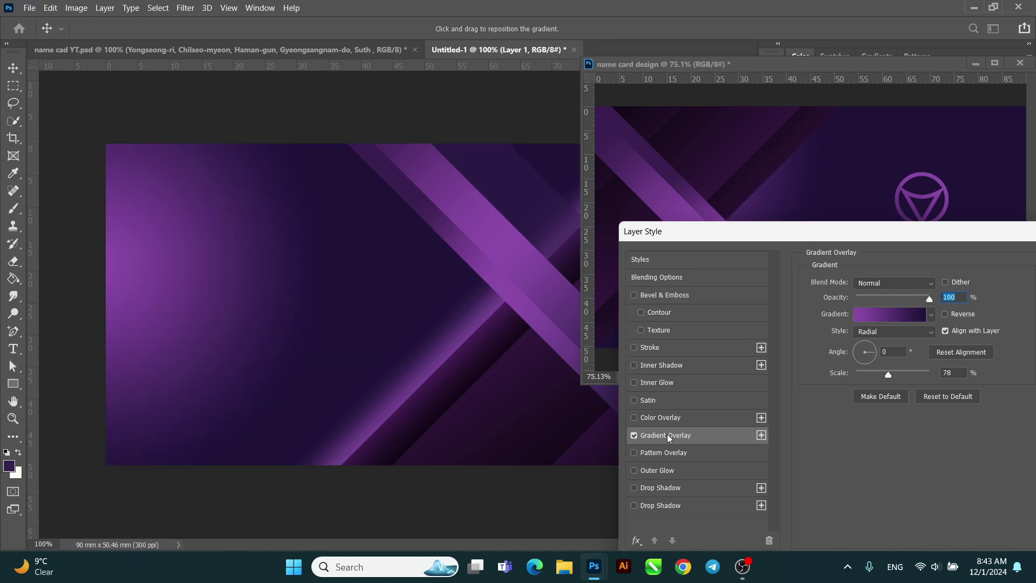
{"action": "left_click", "coordinate": [634, 418]}
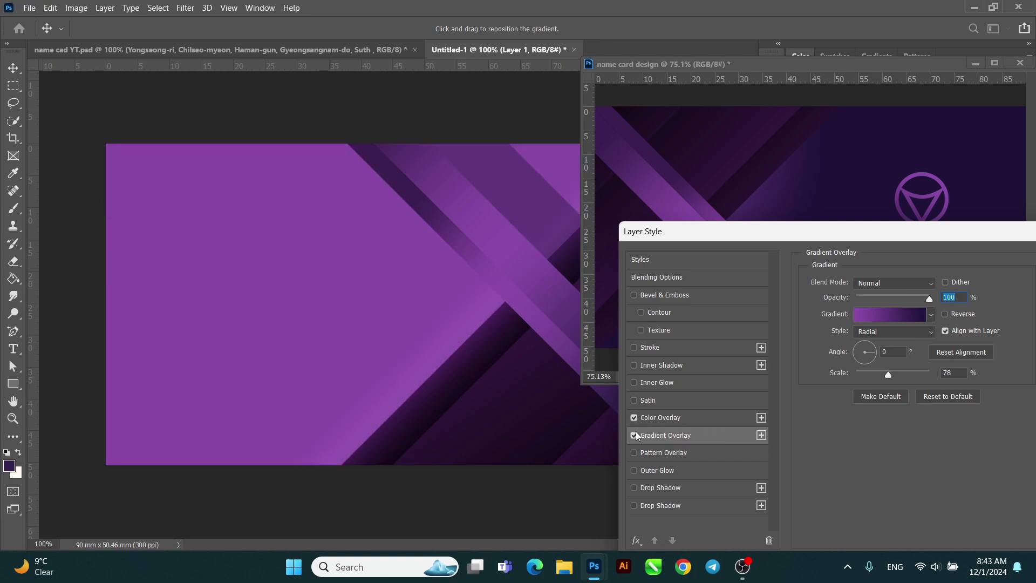
{"action": "left_click", "coordinate": [634, 417]}
Step: Change Layer 1's Gradient Overlay style to Linear, reposition it on the card, and set its angle to 56°
{"action": "left_click", "coordinate": [888, 315]}
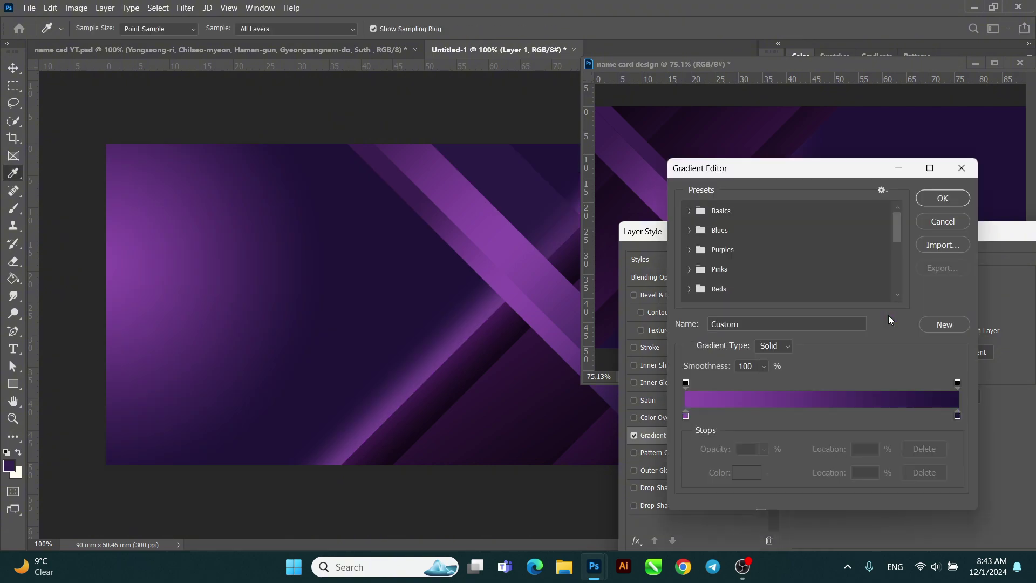
{"action": "left_click", "coordinate": [943, 221]}
{"action": "left_click", "coordinate": [895, 331]}
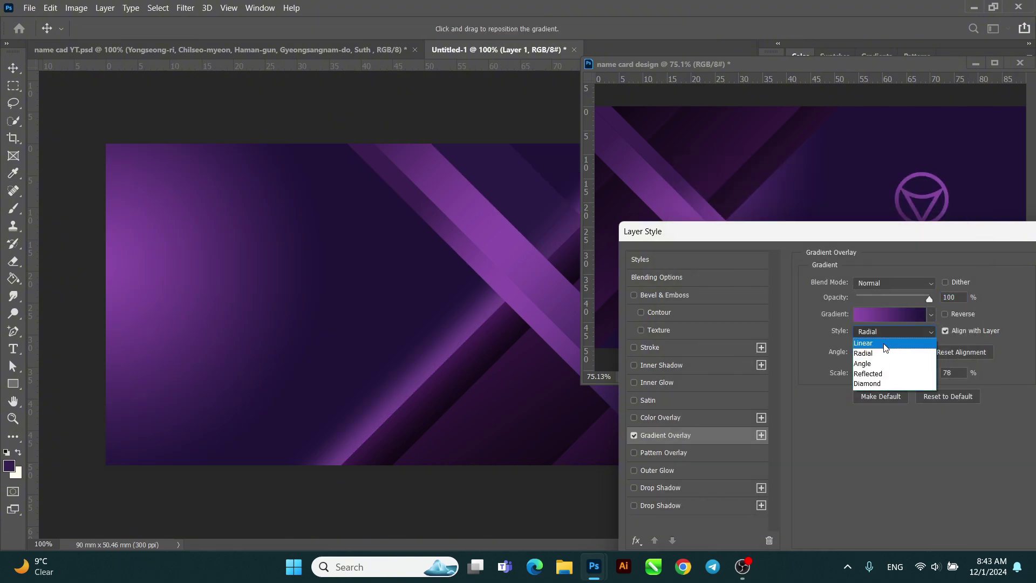
{"action": "left_click", "coordinate": [896, 346]}
{"action": "left_click_drag", "start_coordinate": [233, 373], "coordinate": [421, 313]}
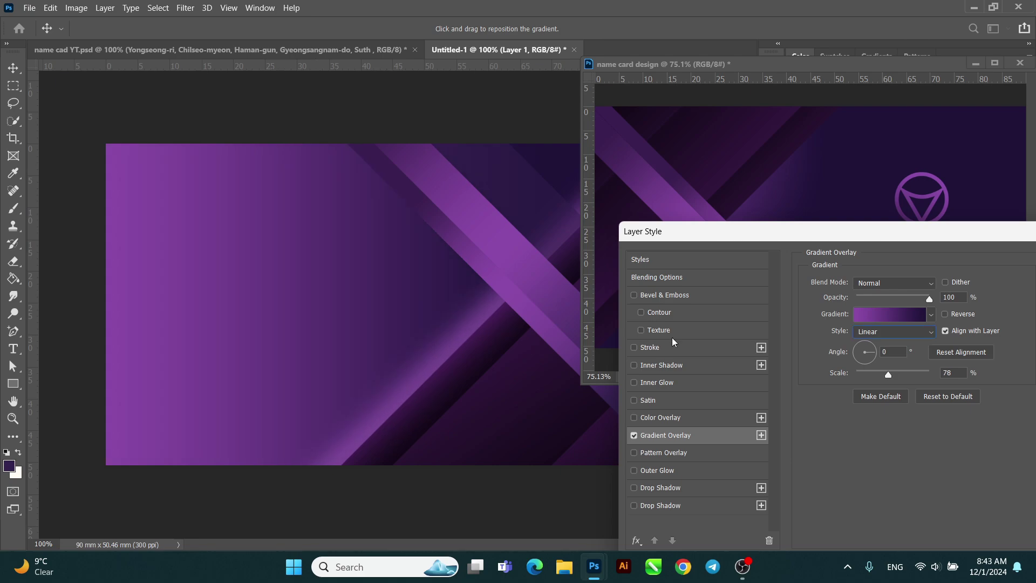
{"action": "left_click", "coordinate": [859, 349]}
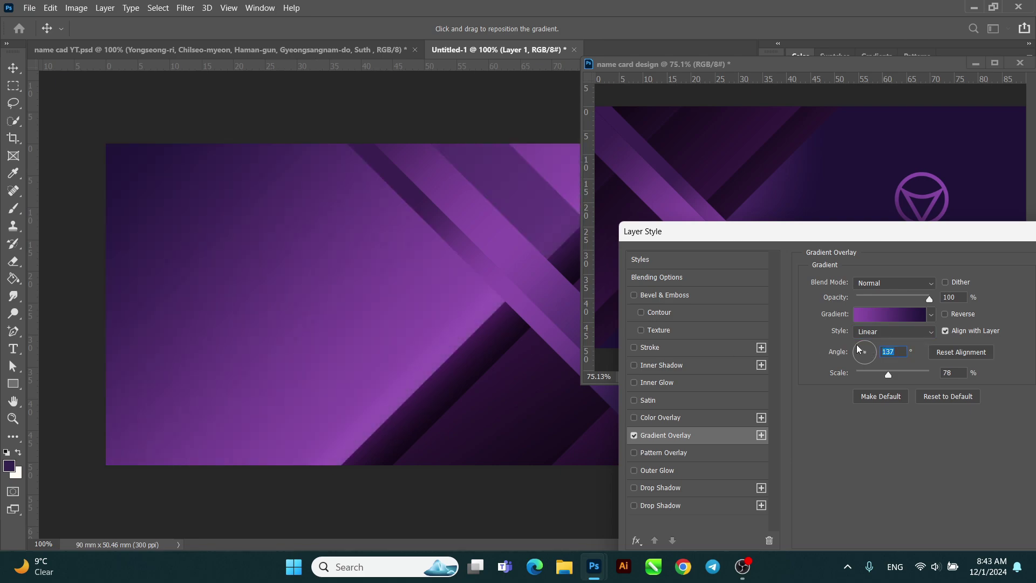
{"action": "left_click", "coordinate": [871, 348]}
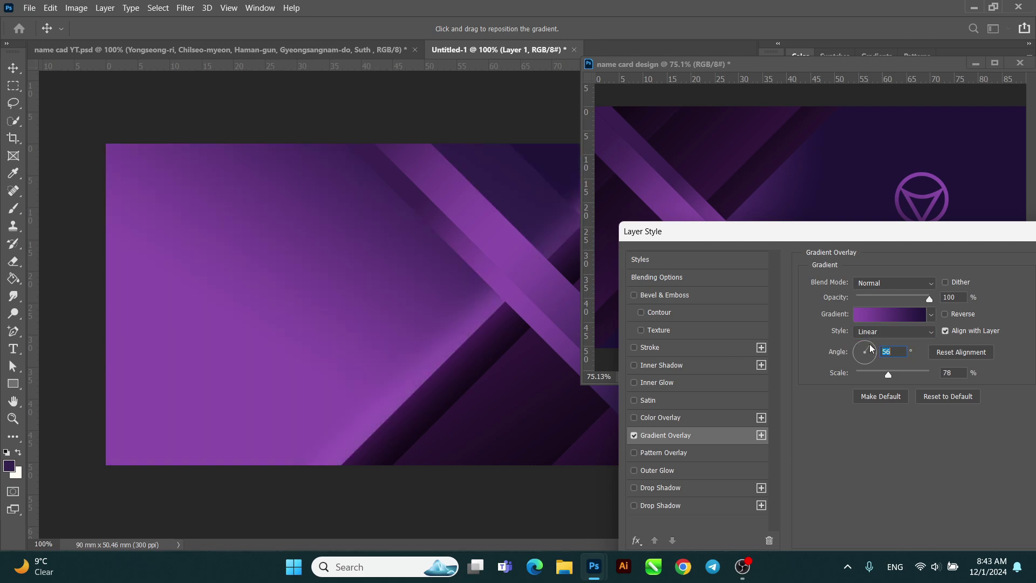
Step: Recolor the end stop of Layer 1's gradient to purple 6c248c, darkened from a color sampled on the card
{"action": "left_click", "coordinate": [889, 314]}
{"action": "left_click", "coordinate": [958, 417]}
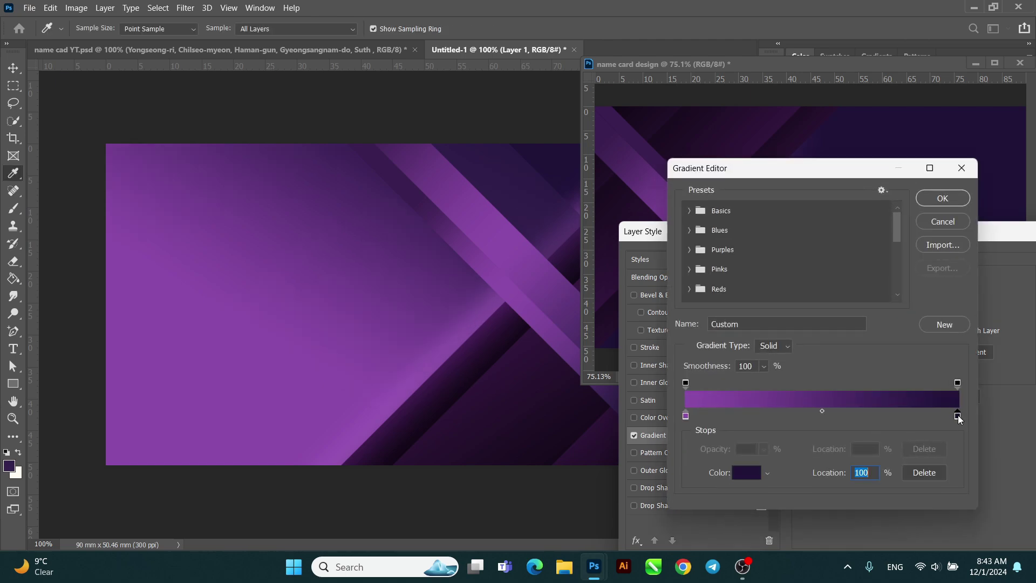
{"action": "double_click", "coordinate": [958, 416]}
{"action": "left_click", "coordinate": [168, 448]}
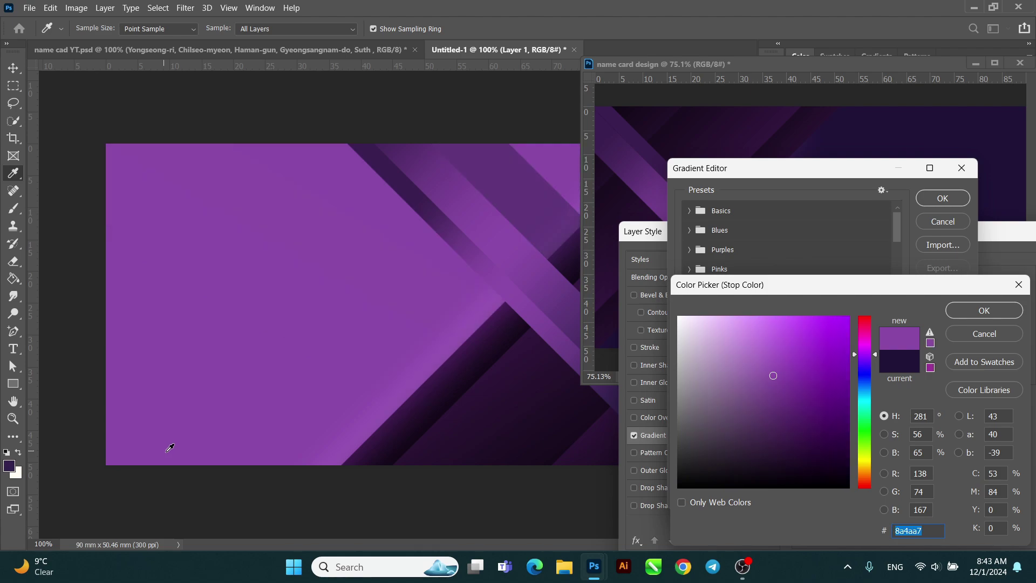
{"action": "mouse_move", "coordinate": [796, 406]}
{"action": "left_mouse_down"}
{"action": "mouse_move", "coordinate": [776, 378]}
{"action": "mouse_move", "coordinate": [805, 394]}
{"action": "left_mouse_up"}
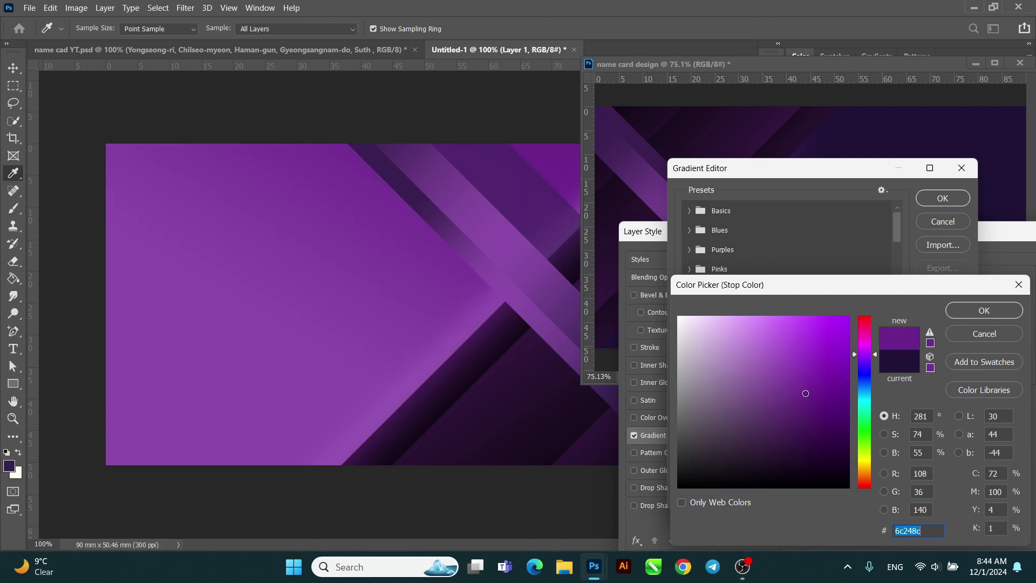
{"action": "left_click", "coordinate": [986, 310]}
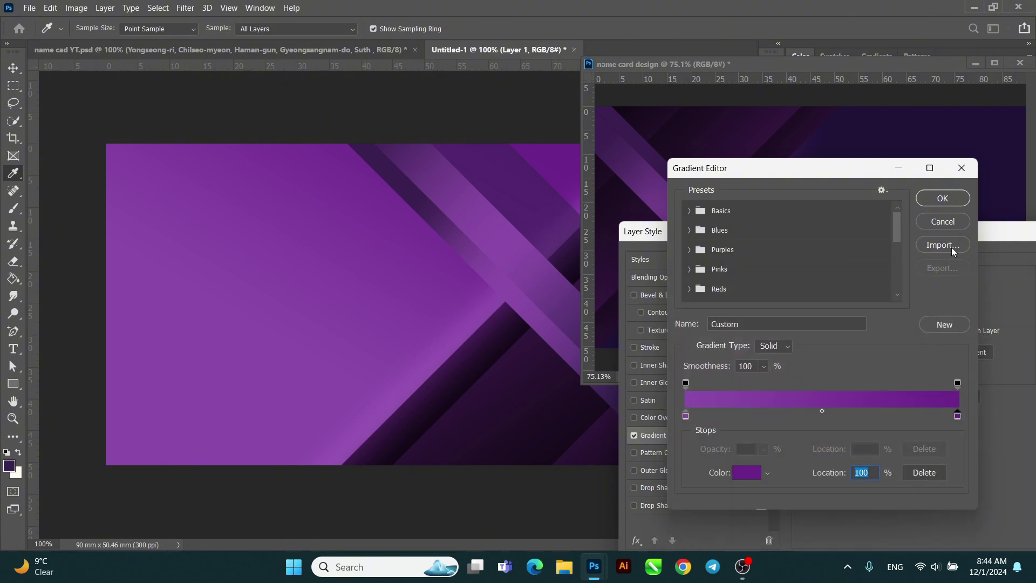
{"action": "left_click", "coordinate": [932, 198]}
Step: Reverse Layer 1's gradient, set its angle to 86°, and apply the layer style
{"action": "left_click", "coordinate": [867, 348]}
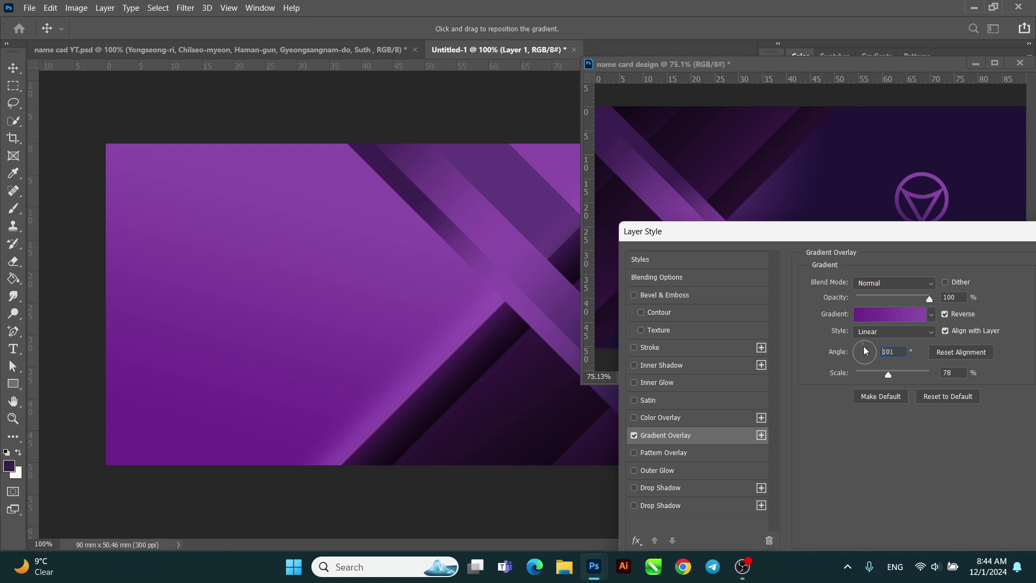
{"action": "left_click", "coordinate": [864, 346]}
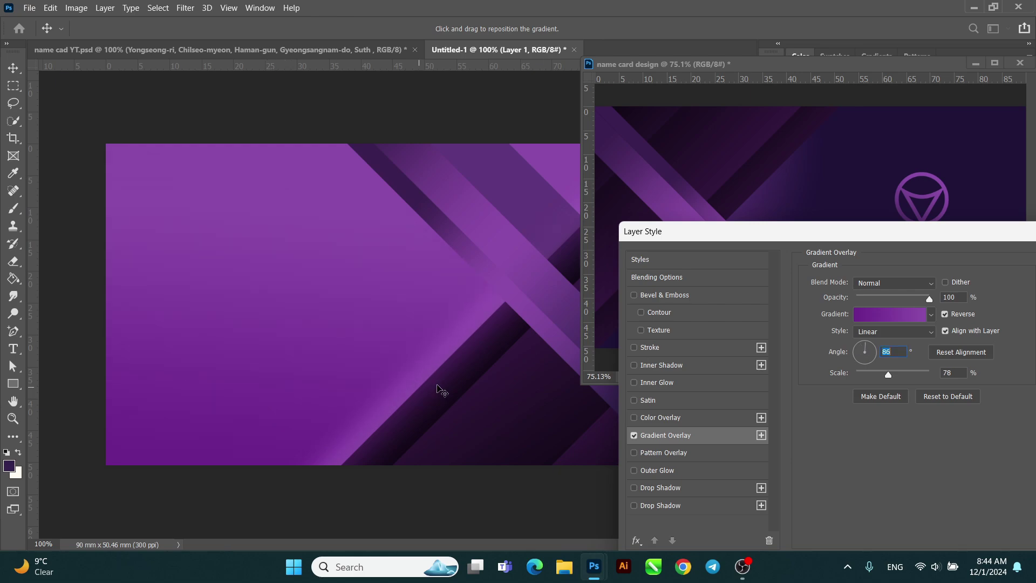
{"action": "left_click_drag", "start_coordinate": [922, 232], "coordinate": [685, 241]}
{"action": "key", "text": "Return"}
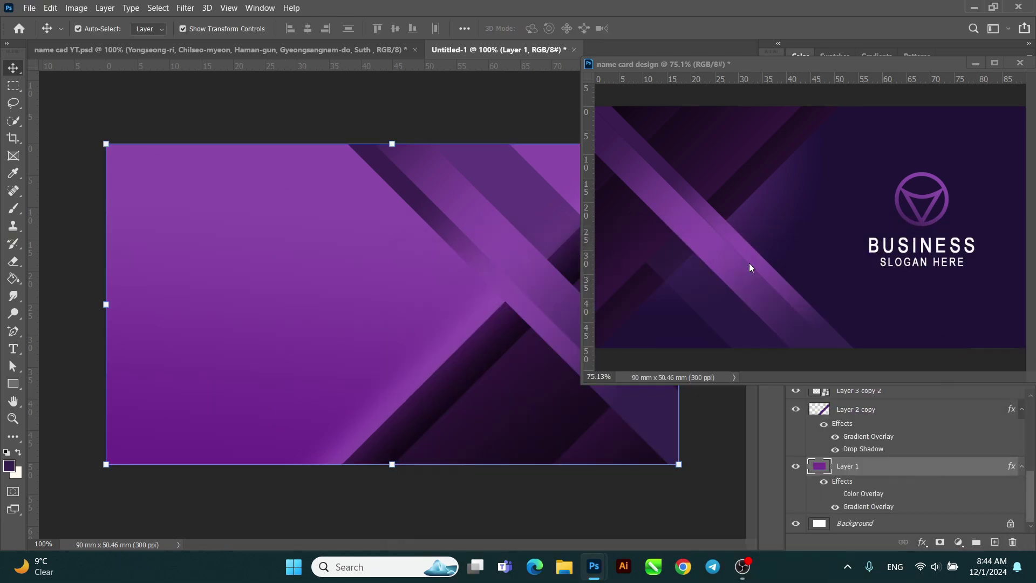
Step: Add the text YOUR NAME near the card's upper-left corner and line up the contact icons beneath its left edge
{"action": "key", "text": "t"}
{"action": "left_click", "coordinate": [145, 172]}
{"action": "type", "text": "YOUR NA"}
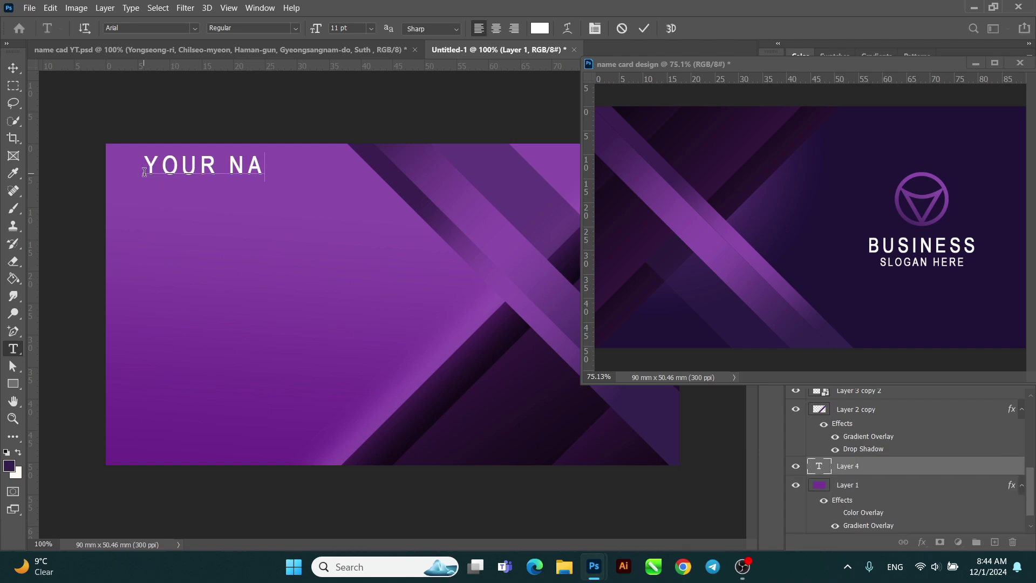
{"action": "type", "text": "ME"}
{"action": "key", "text": "ctrl+Return"}
{"action": "key", "text": "v"}
{"action": "left_click_drag", "start_coordinate": [173, 165], "coordinate": [162, 179]}
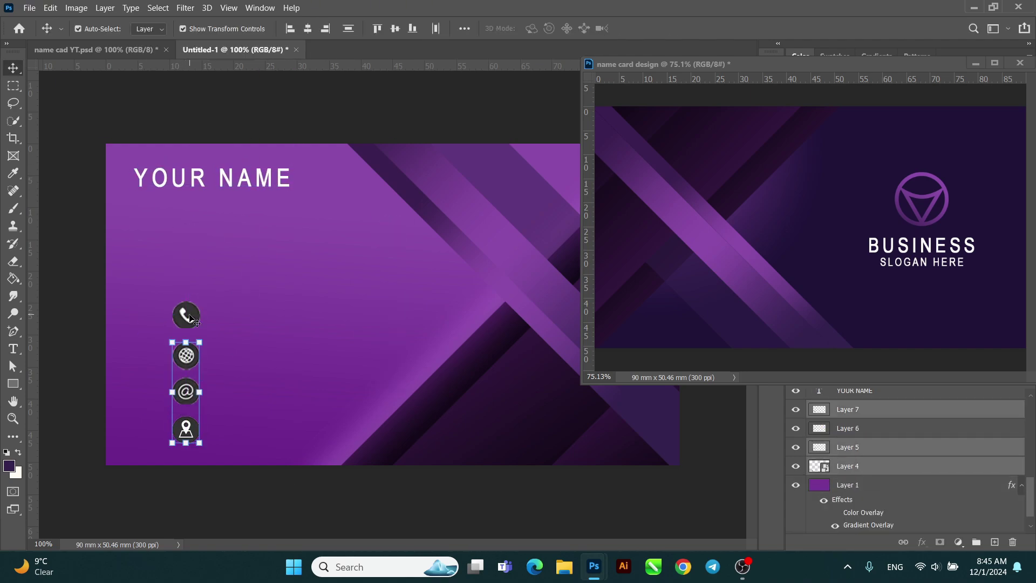
{"action": "left_click_drag", "start_coordinate": [181, 345], "coordinate": [144, 345]}
Step: Duplicate the YOUR NAME text just below the original and change the copy to DESIGNER
{"action": "left_click", "coordinate": [229, 181]}
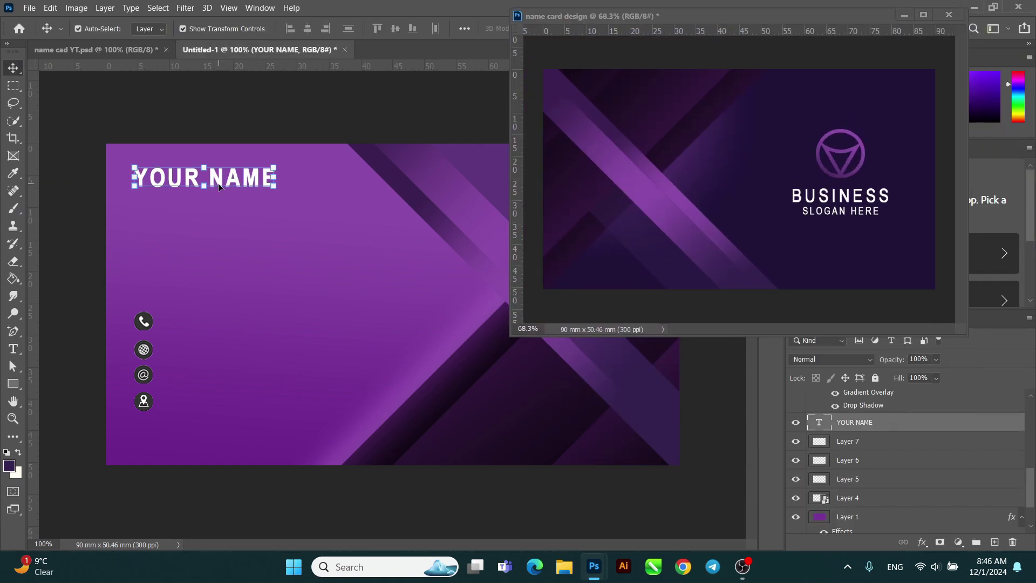
{"action": "left_click_drag", "start_coordinate": [219, 186], "coordinate": [219, 217]}
{"action": "double_click", "coordinate": [163, 201]}
{"action": "type", "text": "D"}
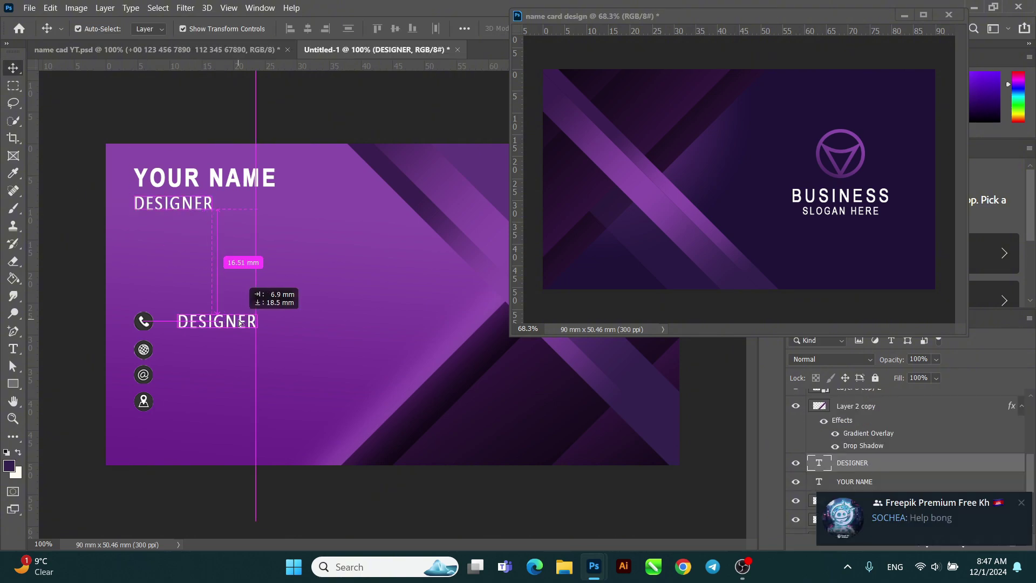
Step: Duplicate DESIGNER beside the phone icon, set its font size to 6 pt, and replace the text with the phone number
{"action": "double_click", "coordinate": [209, 322]}
{"action": "left_click", "coordinate": [339, 28]}
{"action": "type", "text": "6"}
{"action": "key", "text": "Return"}
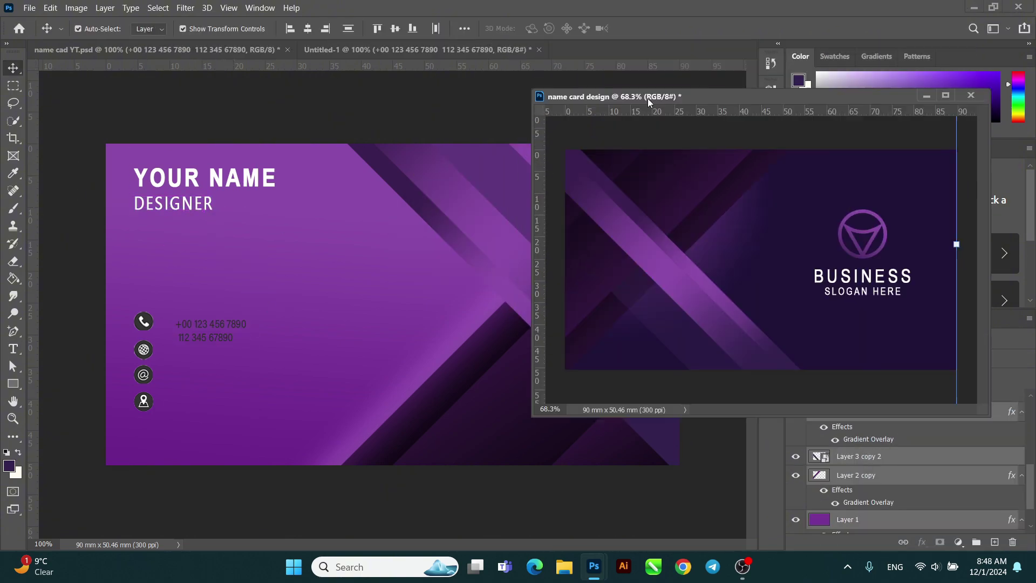
{"action": "left_click_drag", "start_coordinate": [186, 319], "coordinate": [188, 322]}
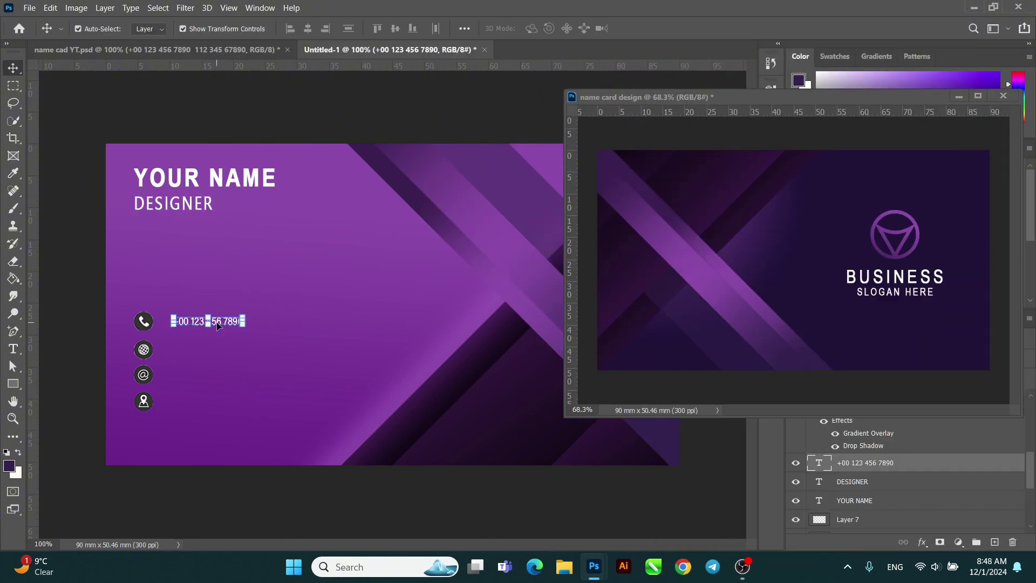
Step: Copy the phone number text beside the other three icons and replace the copies with the website, e-mail and postal address
{"action": "left_click_drag", "start_coordinate": [208, 321], "coordinate": [208, 375]}
{"action": "left_click_drag", "start_coordinate": [208, 375], "coordinate": [208, 403]}
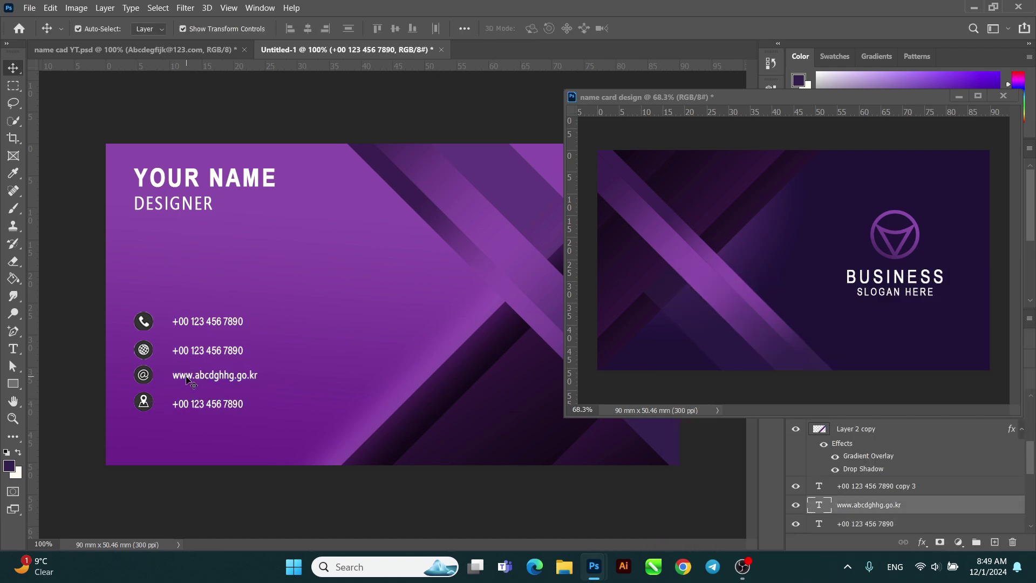
{"action": "key", "text": "ctrl+t"}
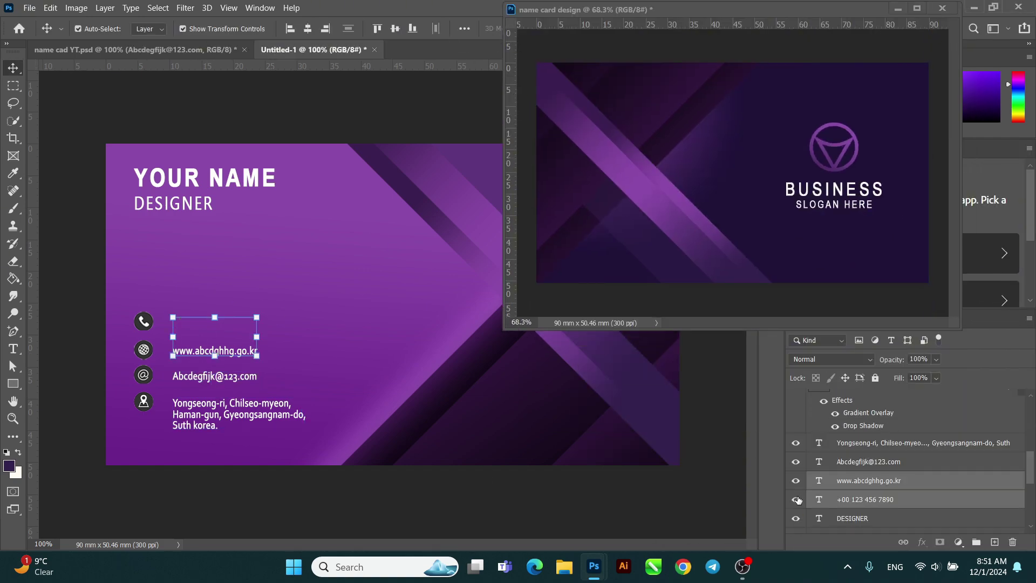
Step: Select the four contact text layers together with their matching icon layers
{"action": "left_click", "coordinate": [850, 447]}
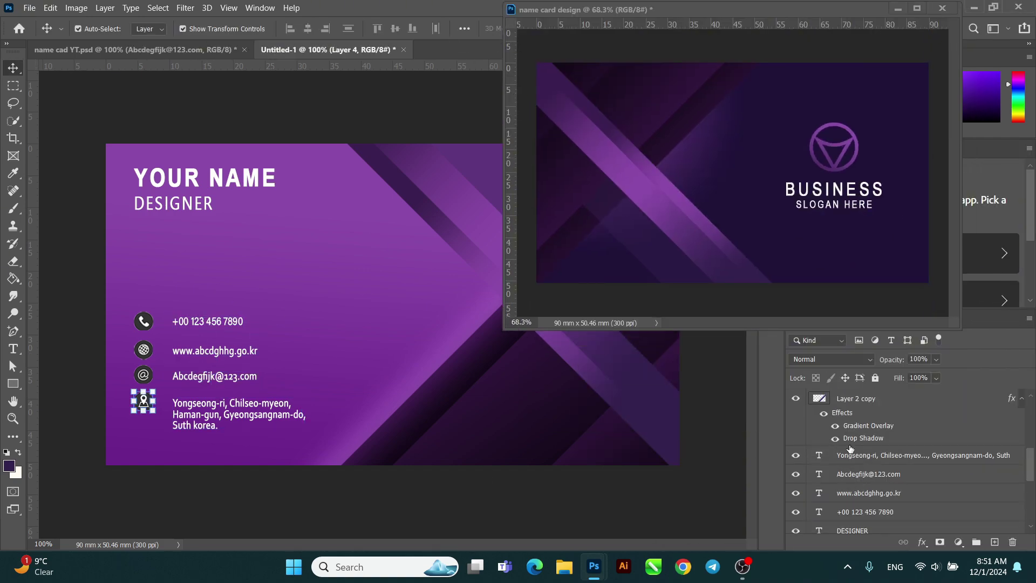
{"action": "left_click", "coordinate": [850, 453], "text": "shift"}
{"action": "scroll", "coordinate": [850, 459], "scroll_direction": "down", "scroll_amount": 3}
{"action": "left_click", "coordinate": [854, 488], "text": "ctrl"}
{"action": "left_click", "coordinate": [855, 506], "text": "ctrl"}
{"action": "scroll", "coordinate": [864, 488], "scroll_direction": "down", "scroll_amount": 8}
{"action": "left_click", "coordinate": [865, 488], "text": "ctrl"}
{"action": "left_click", "coordinate": [865, 488], "text": "ctrl"}
{"action": "scroll", "coordinate": [842, 481], "scroll_direction": "up", "scroll_amount": 7}
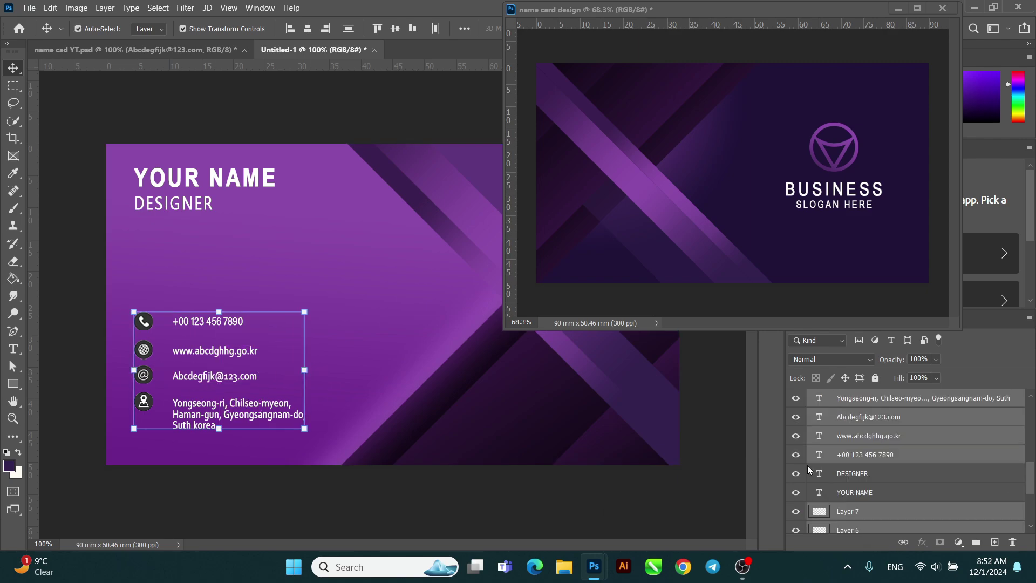
{"action": "left_click", "coordinate": [808, 469], "text": "ctrl"}
{"action": "scroll", "coordinate": [808, 469], "scroll_direction": "down", "scroll_amount": 3}
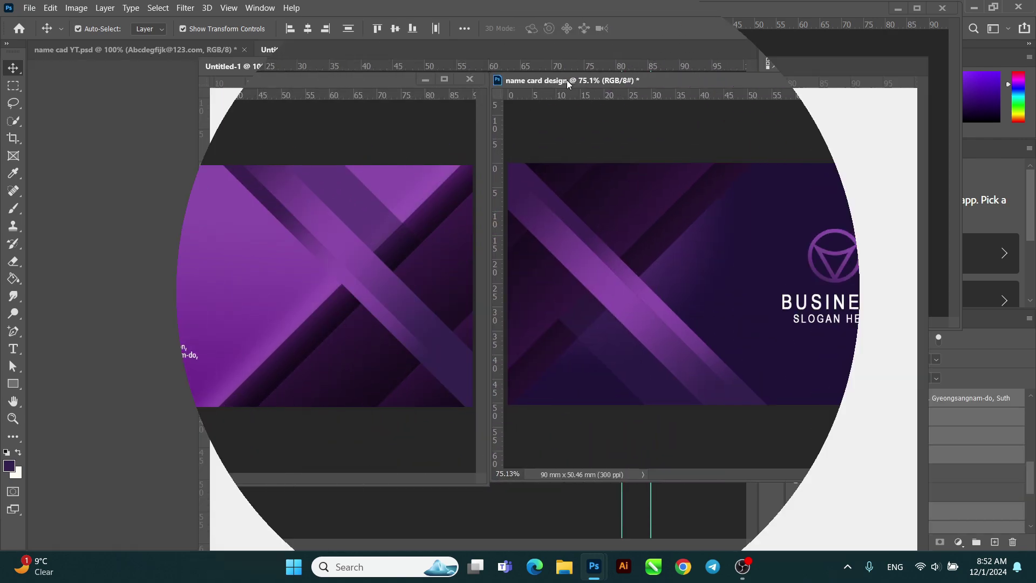